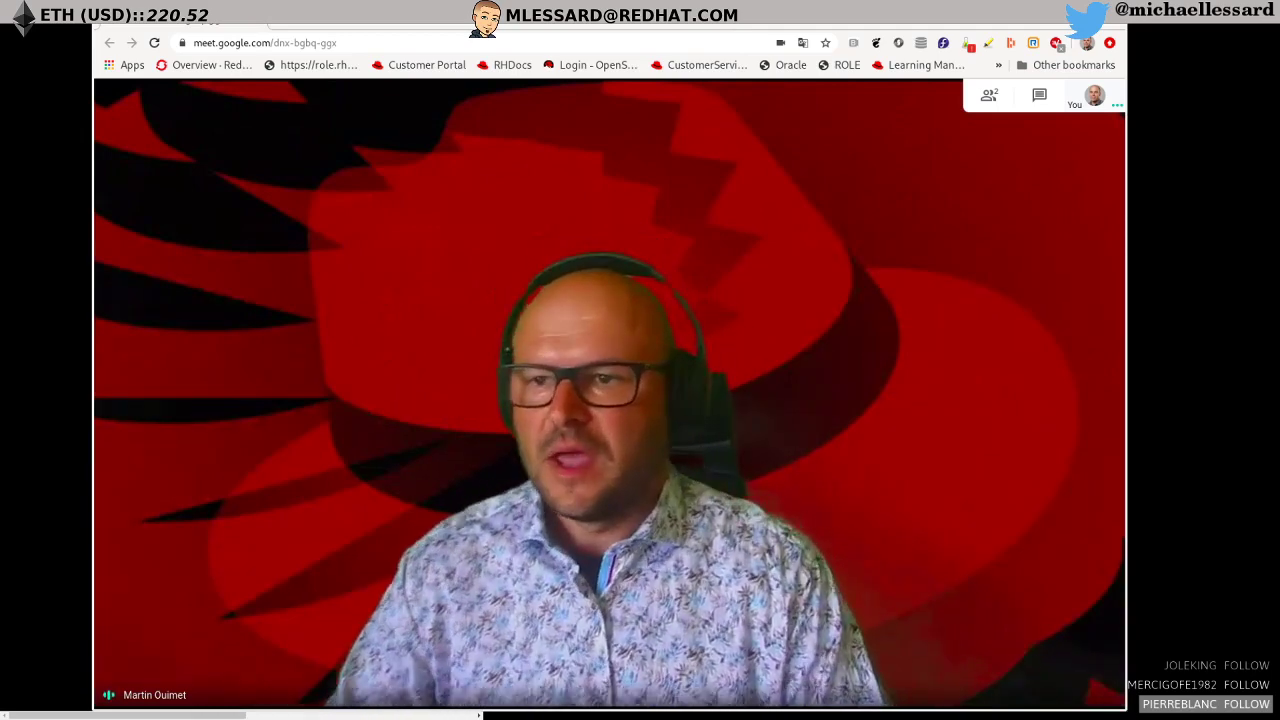
Examine the resource kind and the root disk's data volume template, including its source image URL, in app6.yaml.
{"action": "mouse_move", "coordinate": [813, 262]}
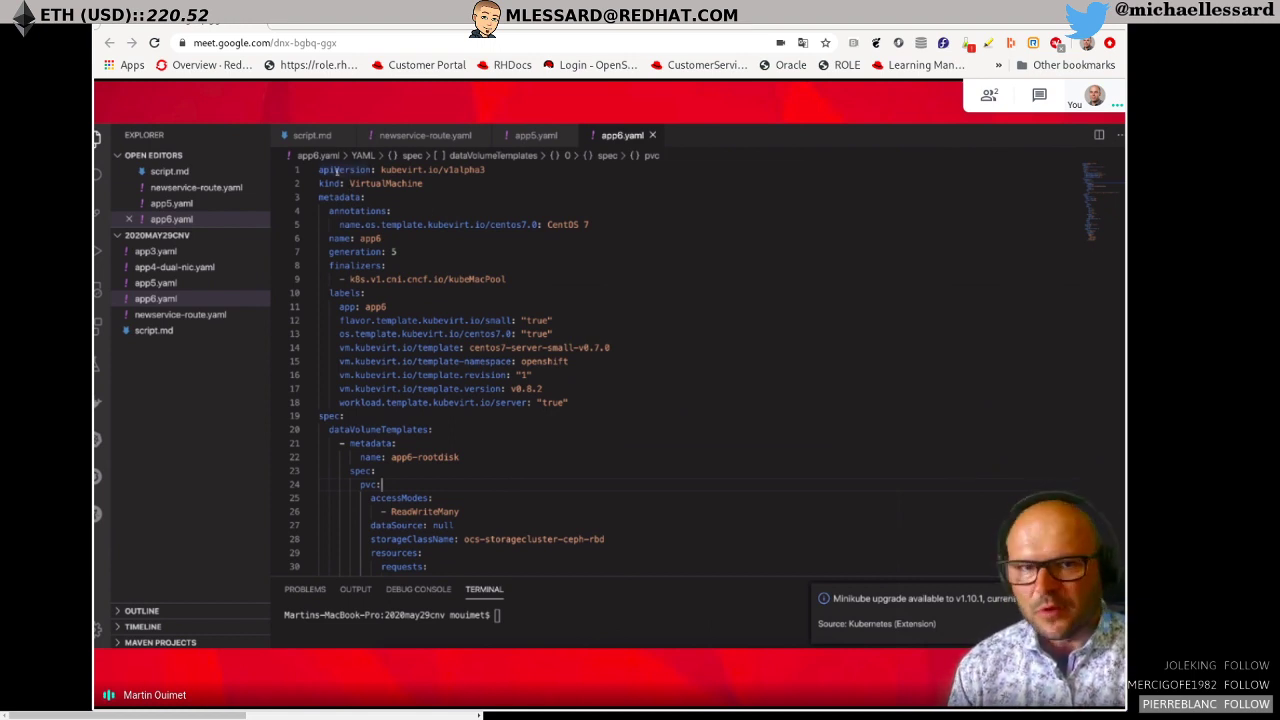
{"action": "double_click", "coordinate": [334, 183]}
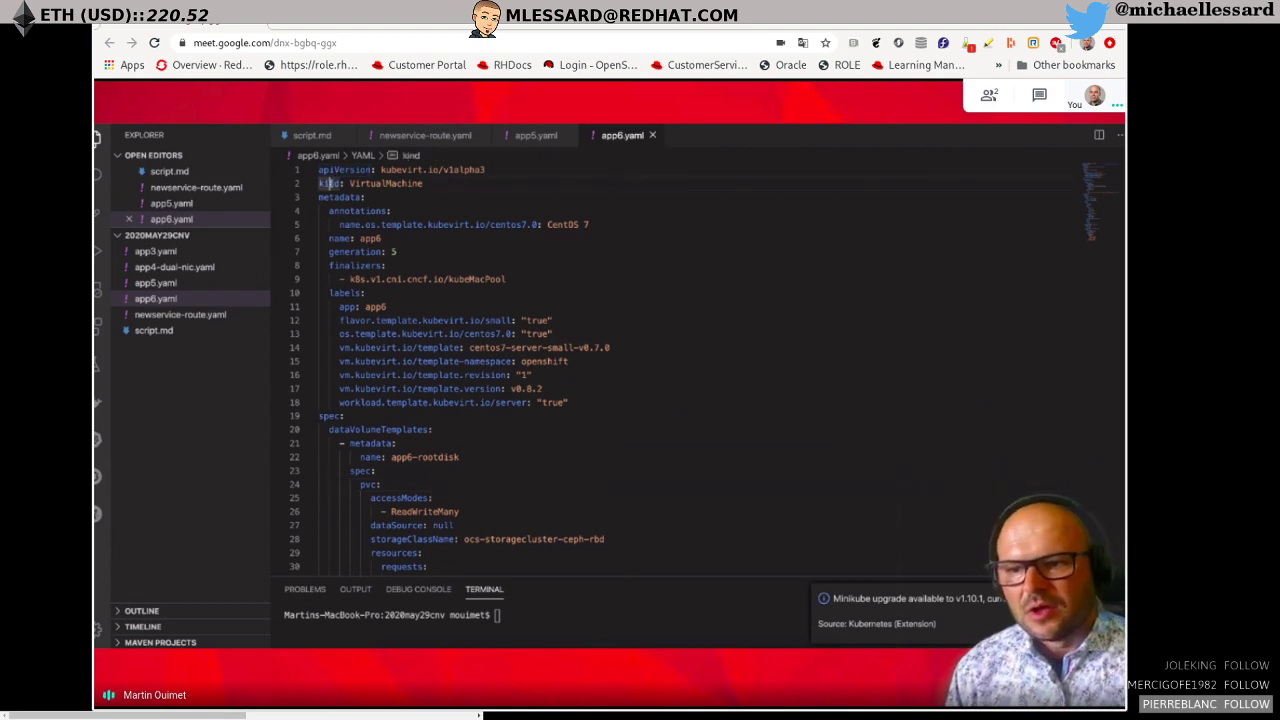
{"action": "double_click", "coordinate": [386, 183]}
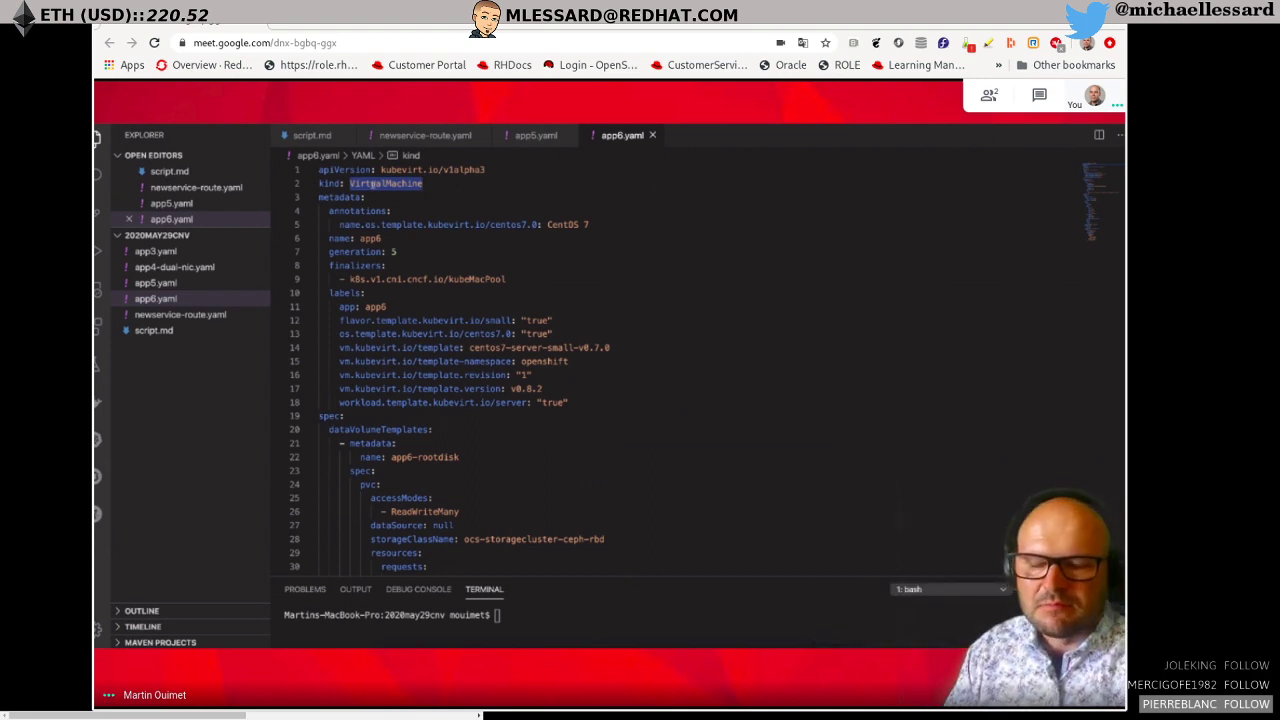
{"action": "left_click", "coordinate": [372, 196]}
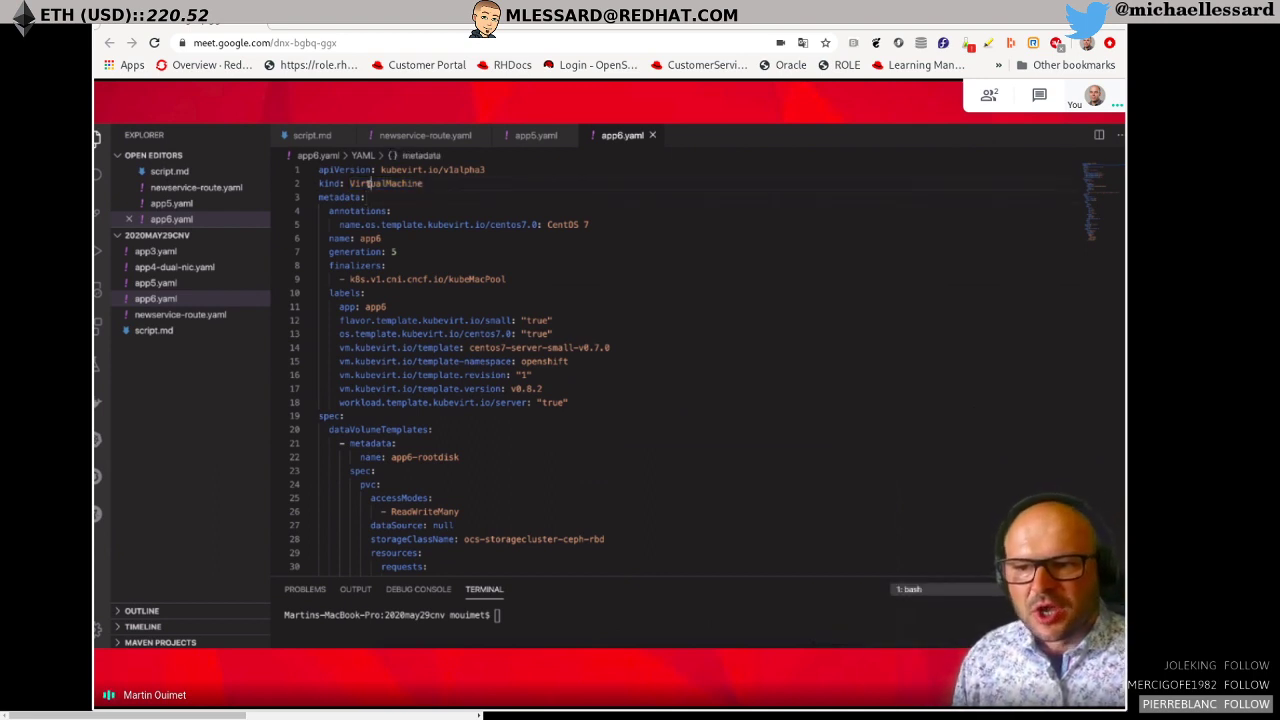
{"action": "double_click", "coordinate": [367, 183]}
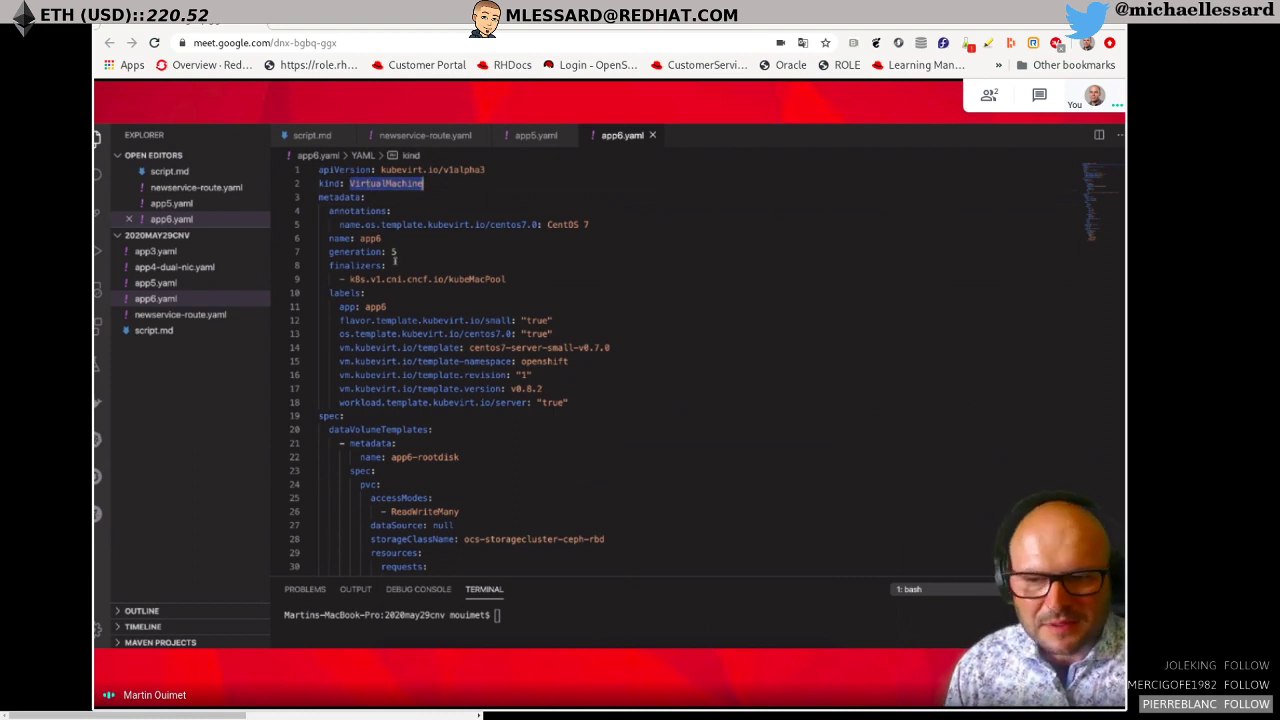
{"action": "scroll", "coordinate": [478, 396], "scroll_direction": "down", "scroll_amount": 6}
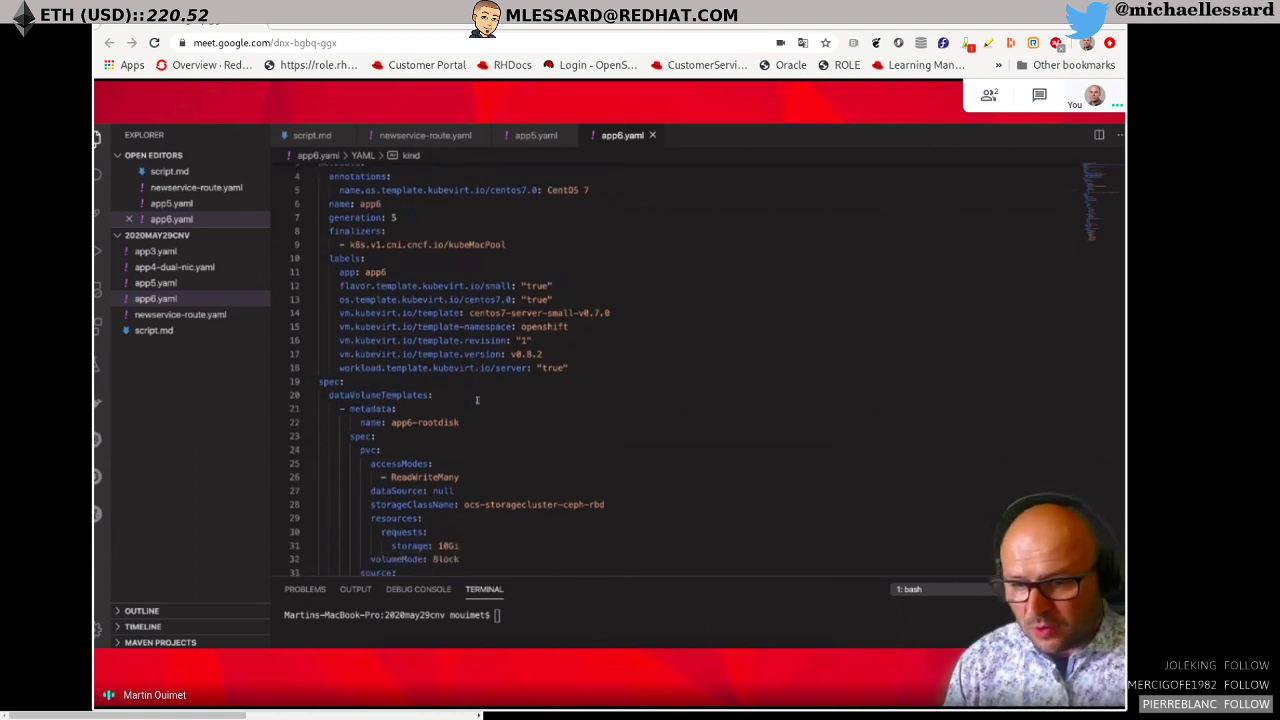
{"action": "scroll", "coordinate": [478, 396], "scroll_direction": "down", "scroll_amount": 3}
{"action": "scroll", "coordinate": [441, 376], "scroll_direction": "up", "scroll_amount": 4}
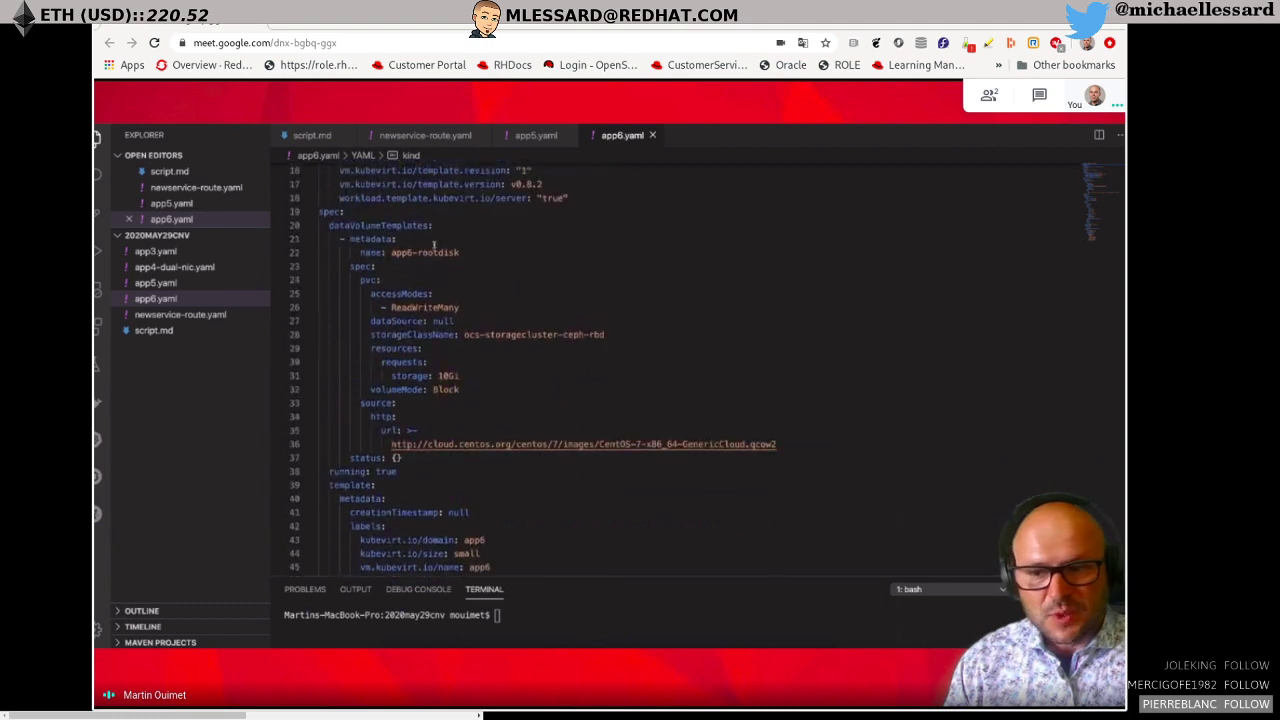
{"action": "scroll", "coordinate": [441, 376], "scroll_direction": "down", "scroll_amount": 1}
{"action": "left_click_drag", "start_coordinate": [391, 401], "coordinate": [553, 401]}
{"action": "left_click", "coordinate": [789, 401]}
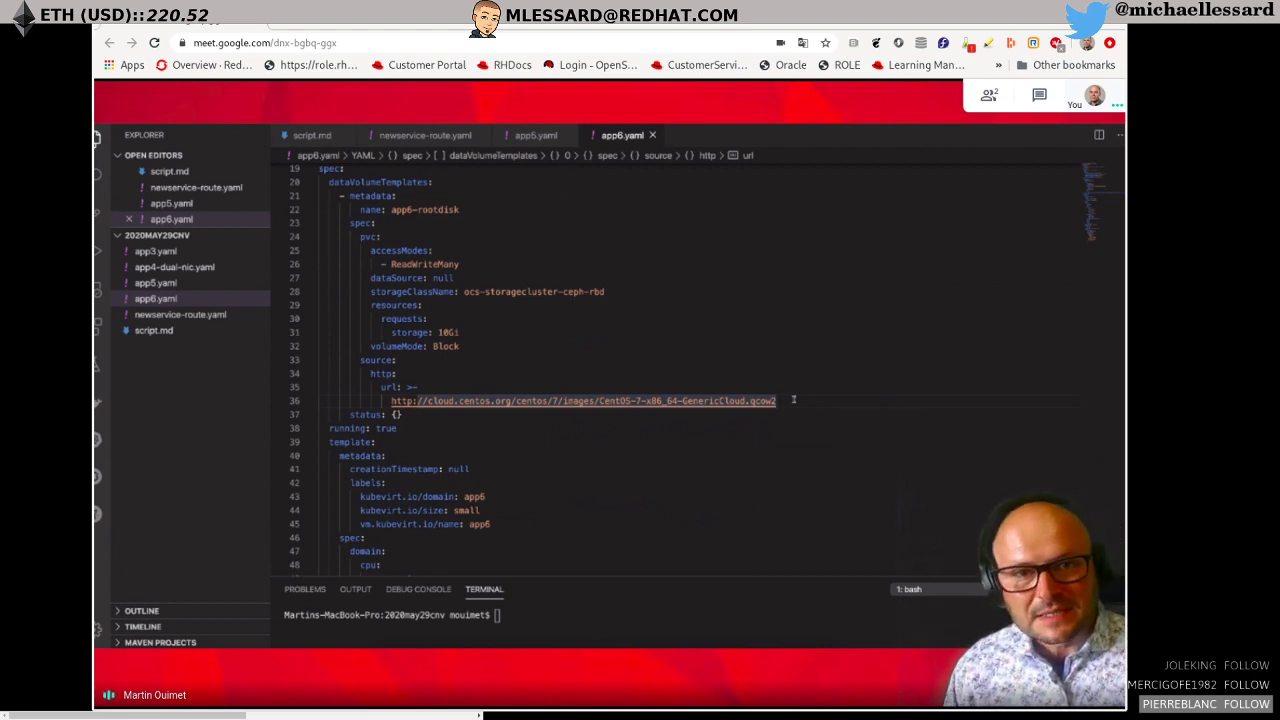
{"action": "left_click", "coordinate": [821, 416]}
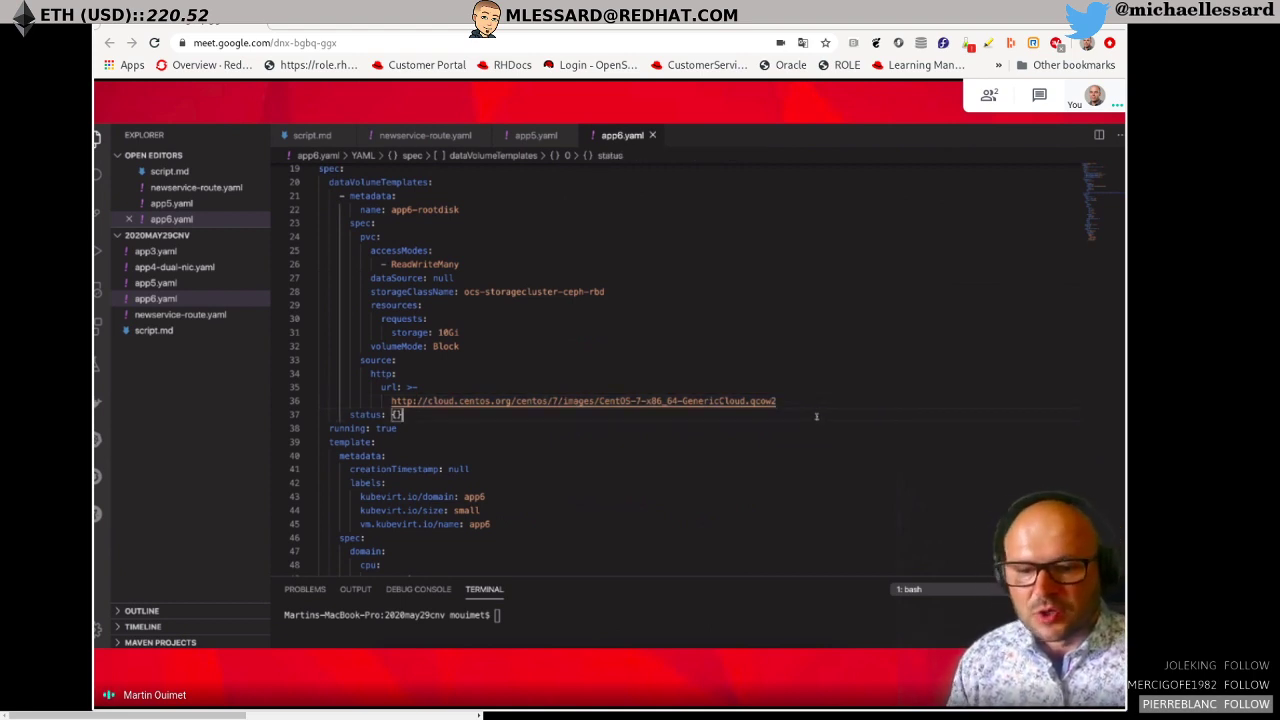
Examine the CPU, disk, interface, network and cloud-init settings of the virtual machine template in app6.yaml.
{"action": "scroll", "coordinate": [599, 430], "scroll_direction": "down", "scroll_amount": 1}
{"action": "scroll", "coordinate": [599, 430], "scroll_direction": "down", "scroll_amount": 1}
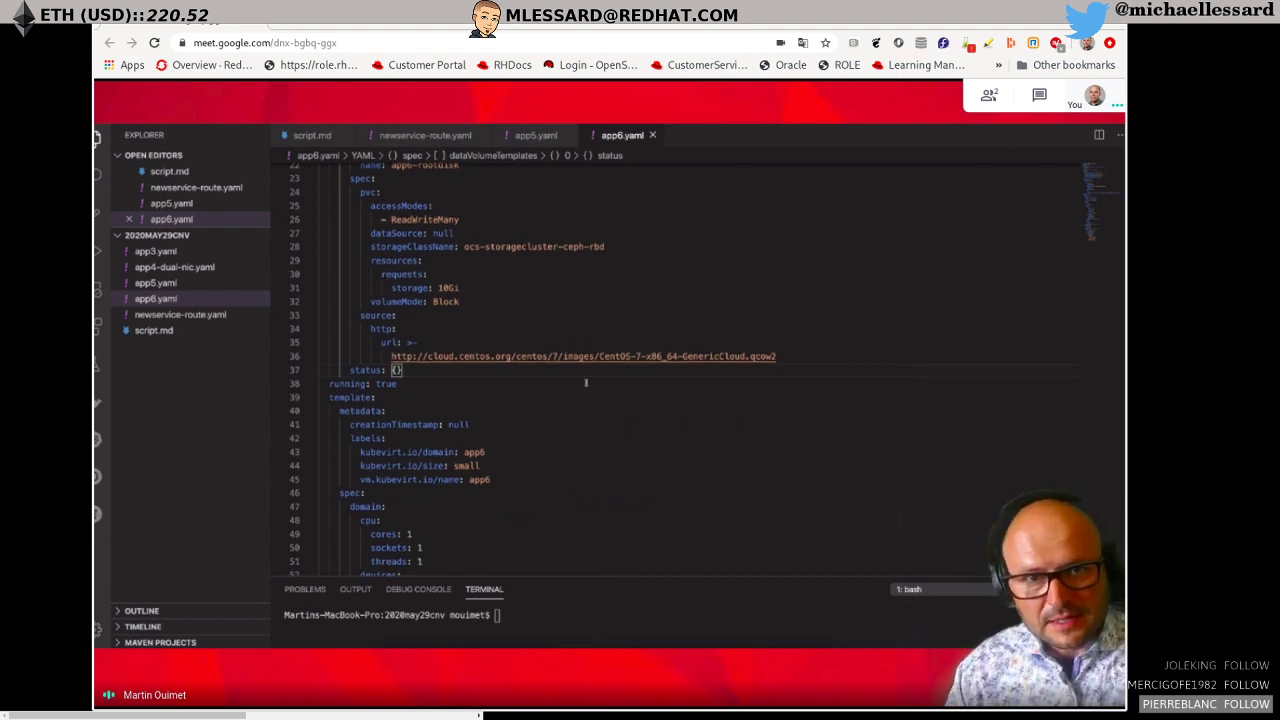
{"action": "scroll", "coordinate": [588, 425], "scroll_direction": "down", "scroll_amount": 5}
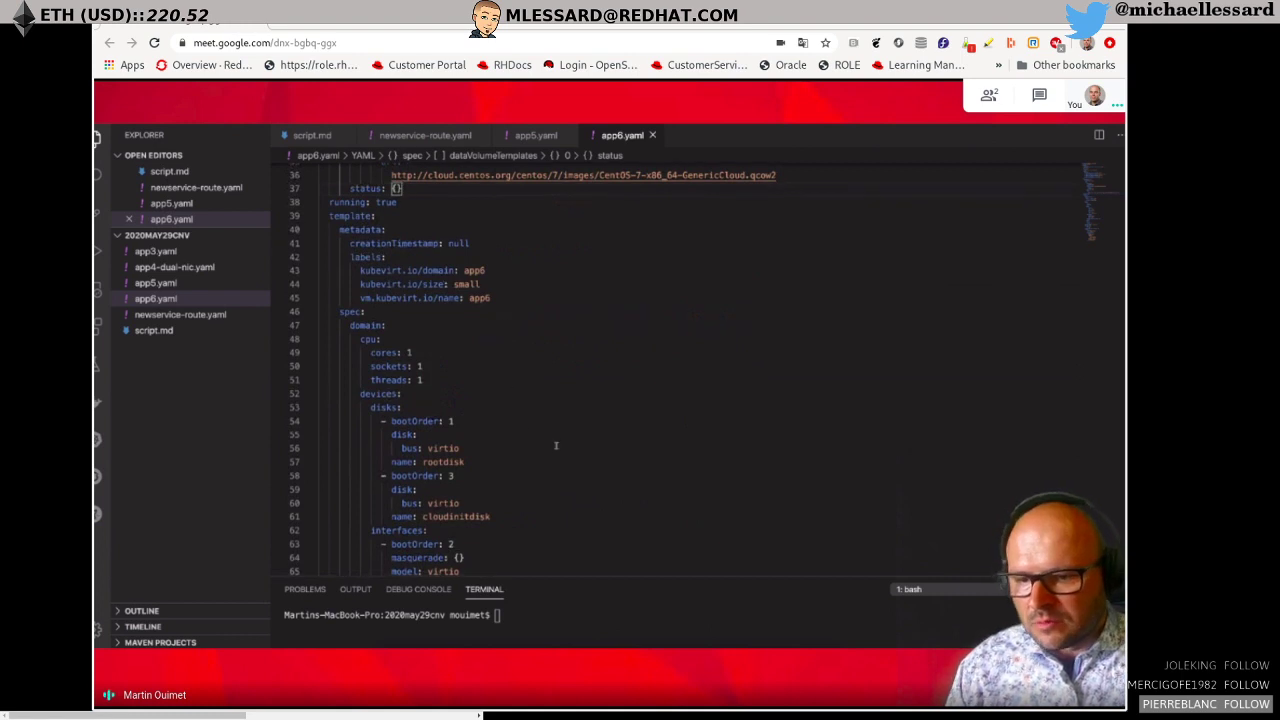
{"action": "scroll", "coordinate": [556, 445], "scroll_direction": "down", "scroll_amount": 5}
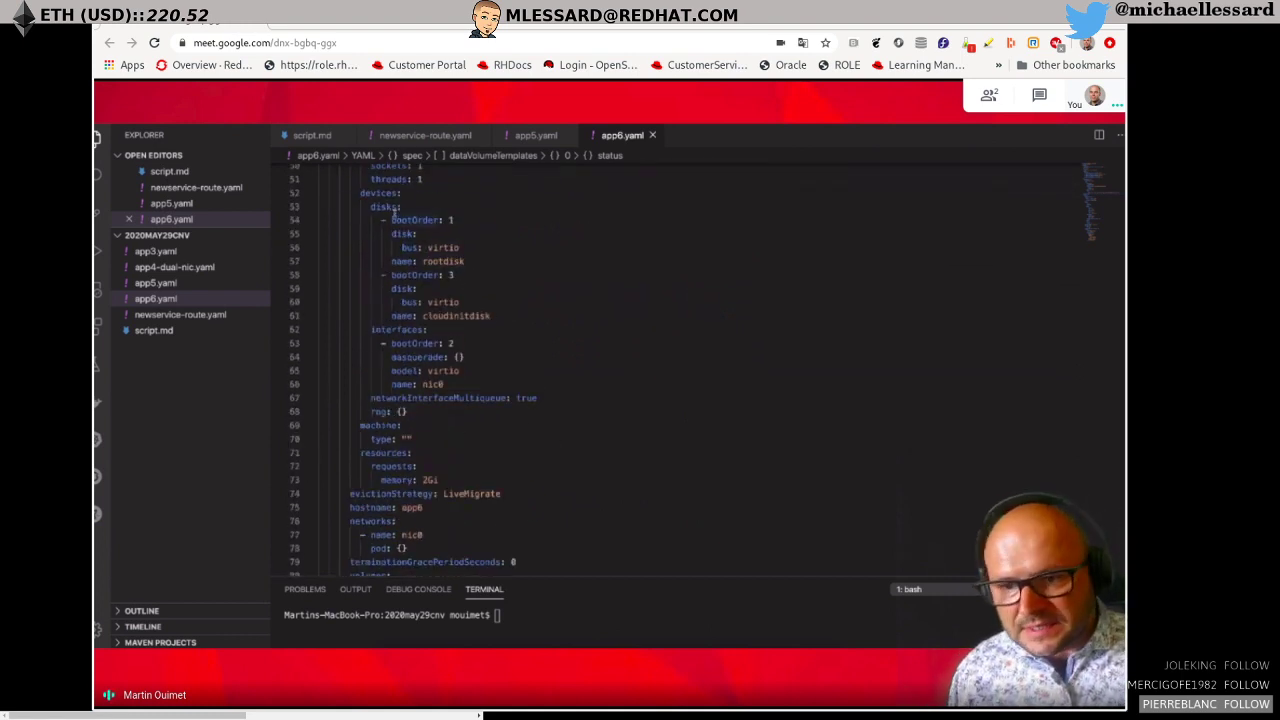
{"action": "left_click", "coordinate": [413, 329]}
{"action": "scroll", "coordinate": [485, 390], "scroll_direction": "down", "scroll_amount": 6}
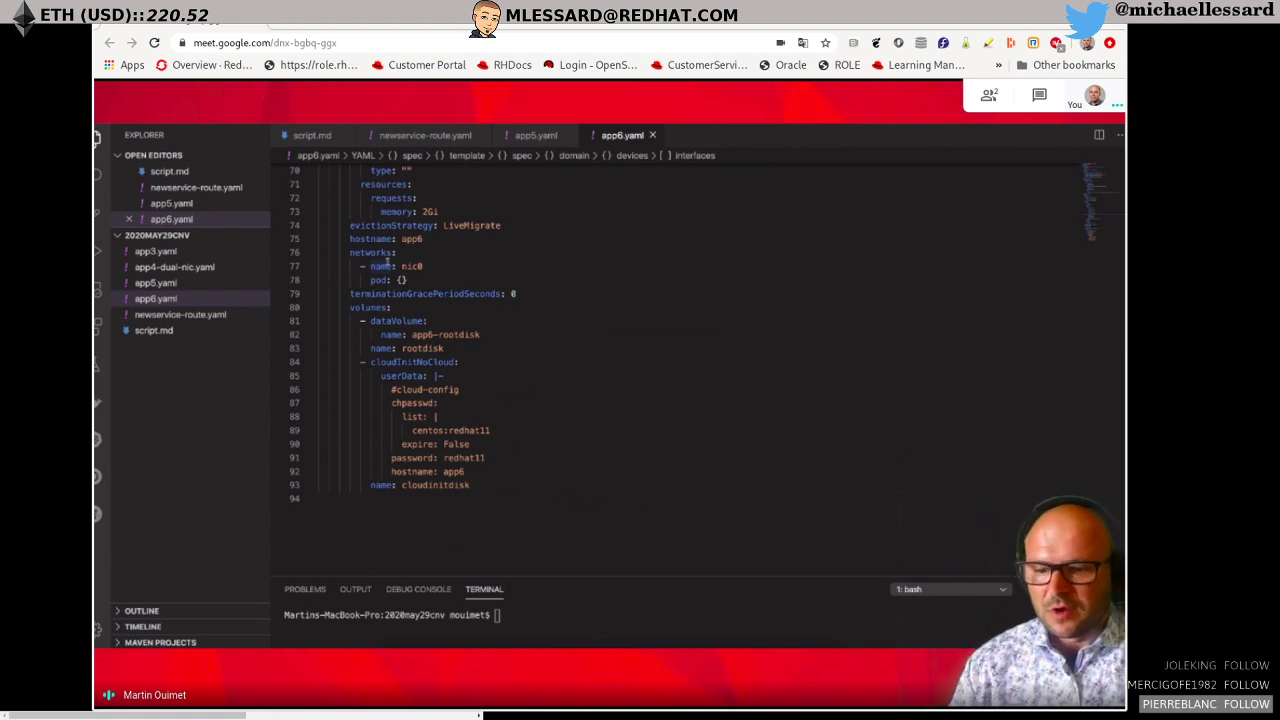
{"action": "left_click", "coordinate": [491, 471]}
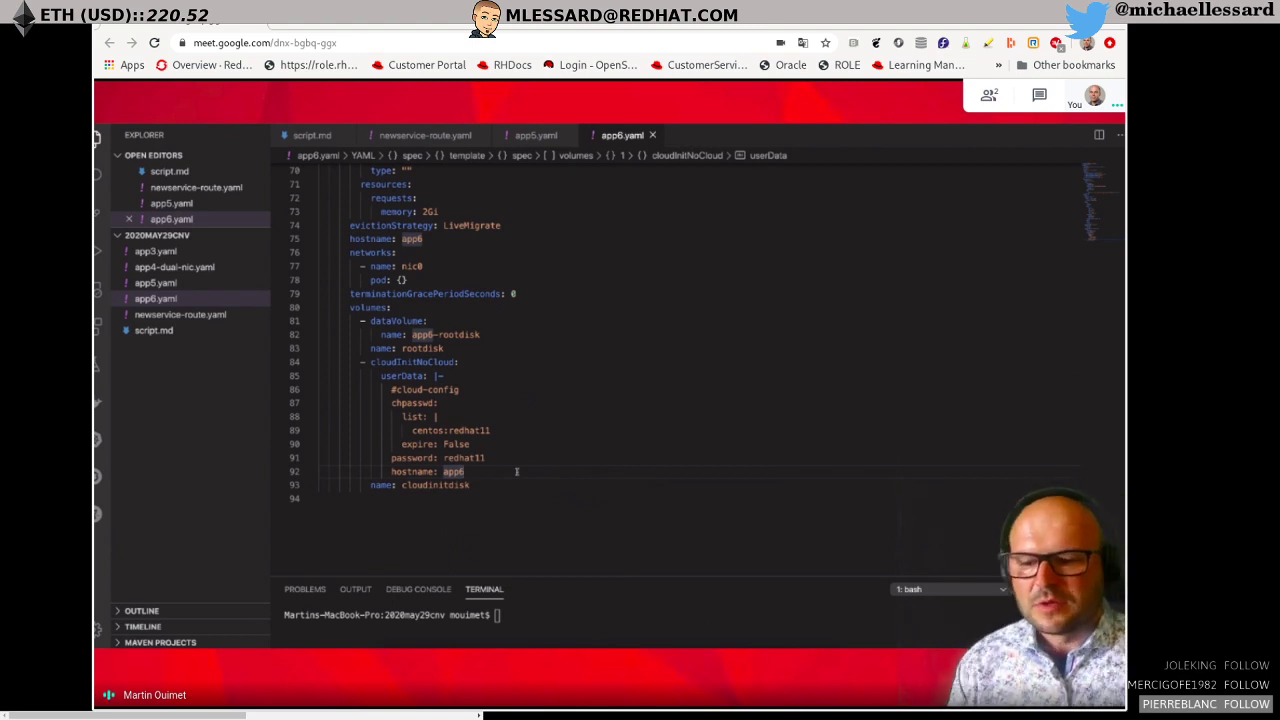
Enlarge the terminal area and check the active OpenShift project with oc project.
{"action": "left_click_drag", "start_coordinate": [558, 535], "coordinate": [554, 437]}
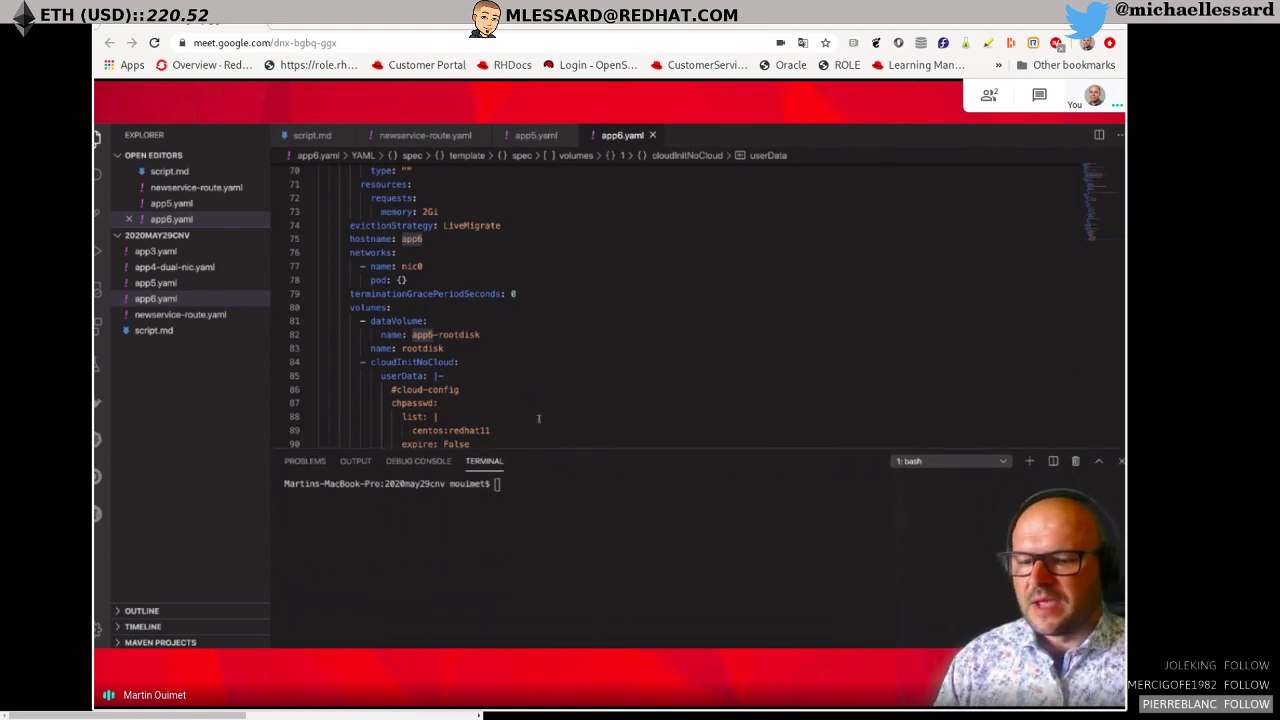
{"action": "scroll", "coordinate": [600, 300], "scroll_direction": "down", "scroll_amount": 2}
{"action": "left_click", "coordinate": [500, 483]}
{"action": "type", "text": "oc project"}
{"action": "key", "text": "Return"}
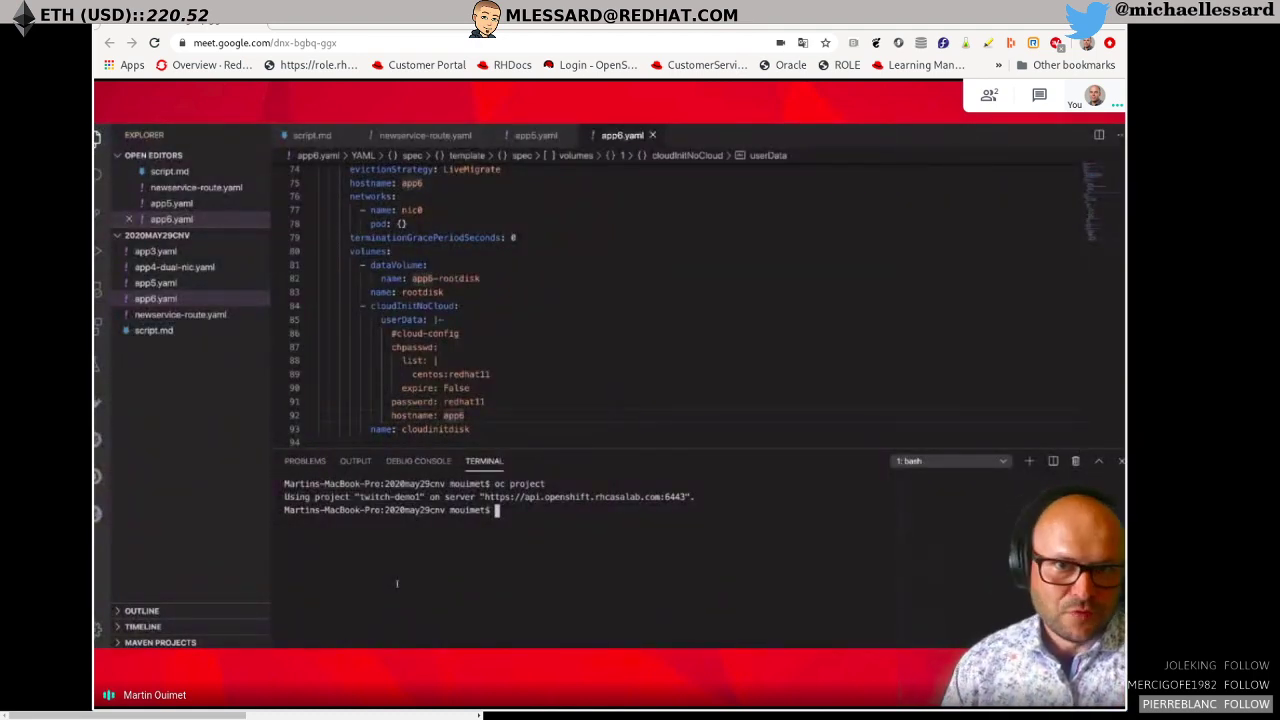
Create the virtual machine from its manifest by running oc apply -f app6.yaml.
{"action": "type", "text": "oc app"}
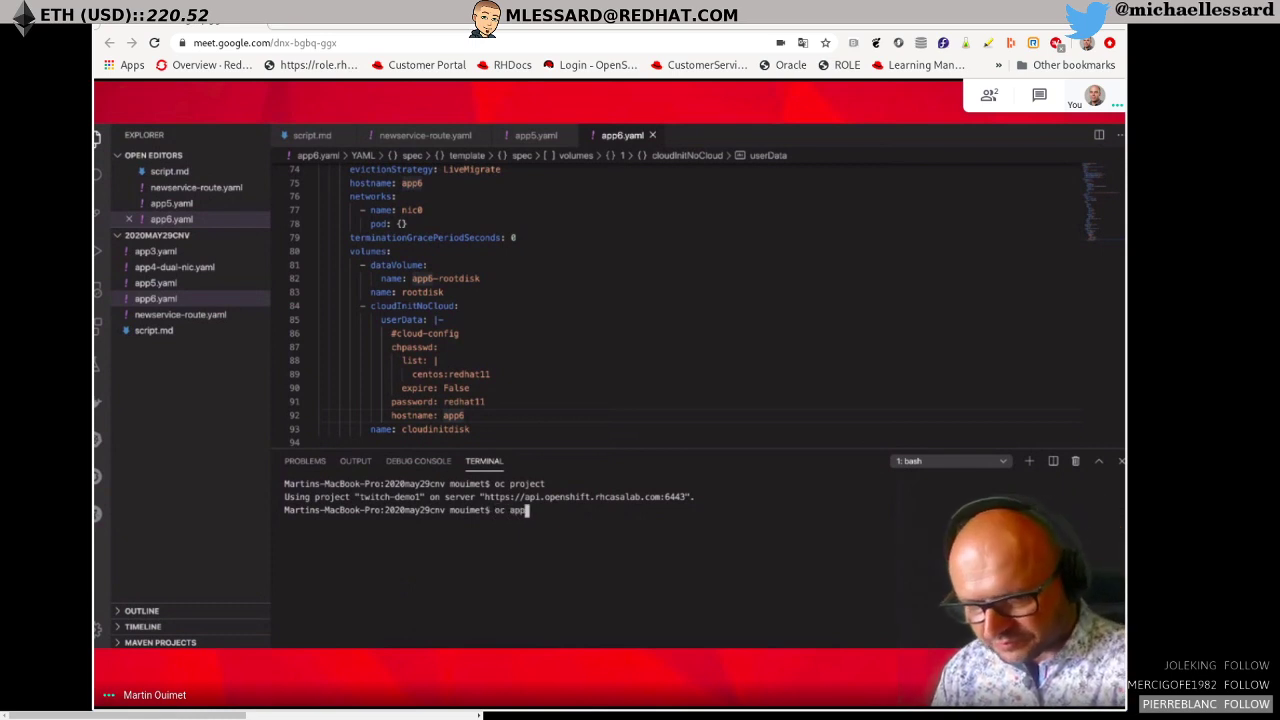
{"action": "type", "text": "ly -f "}
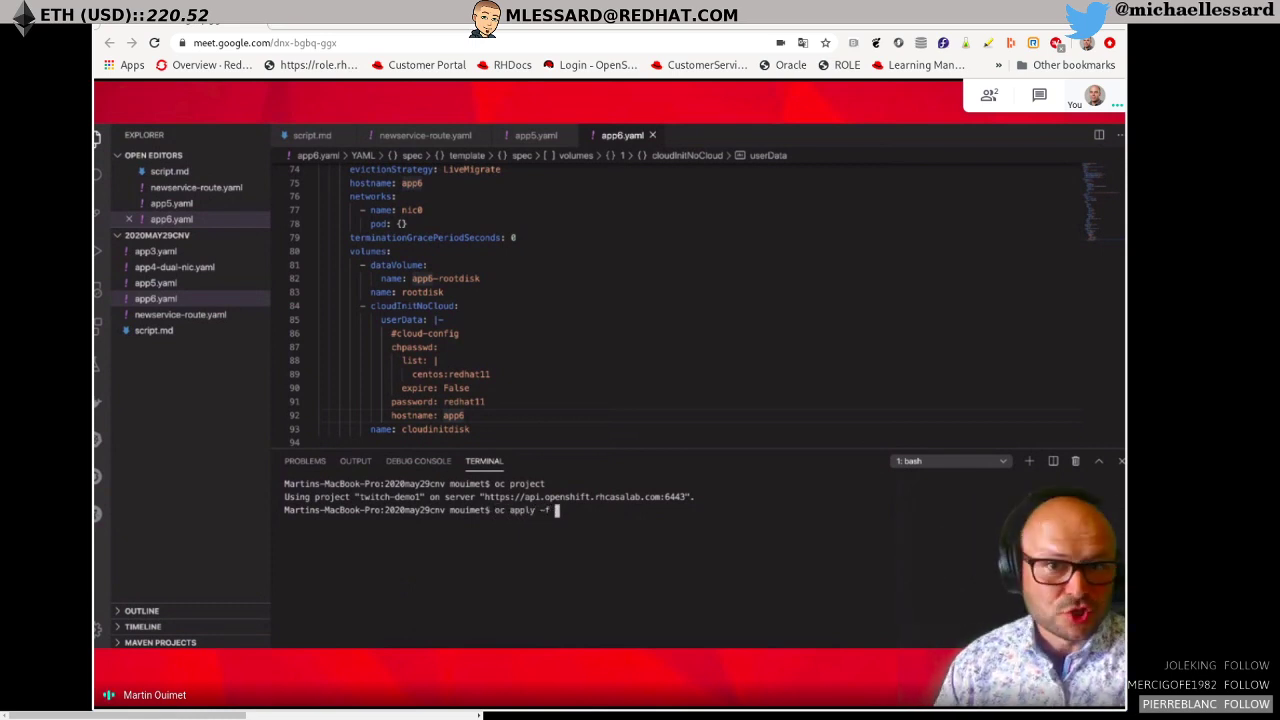
{"action": "type", "text": "app6.yaml"}
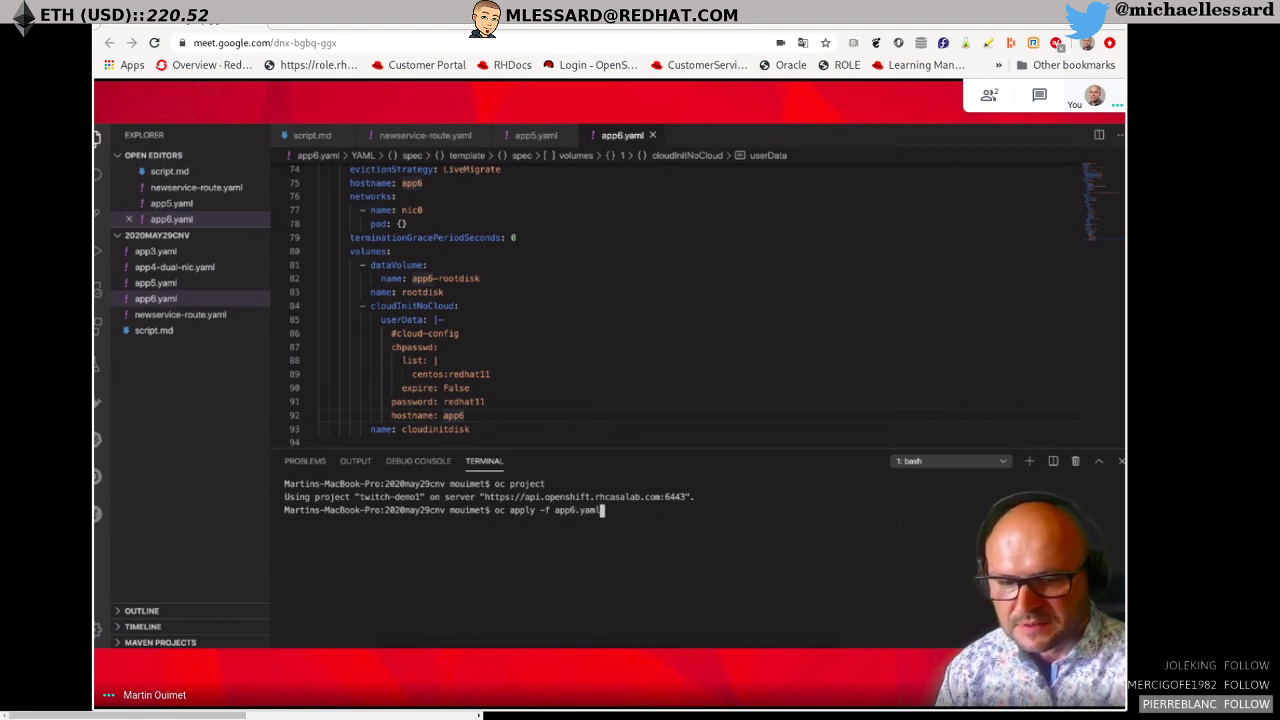
{"action": "key", "text": "Return"}
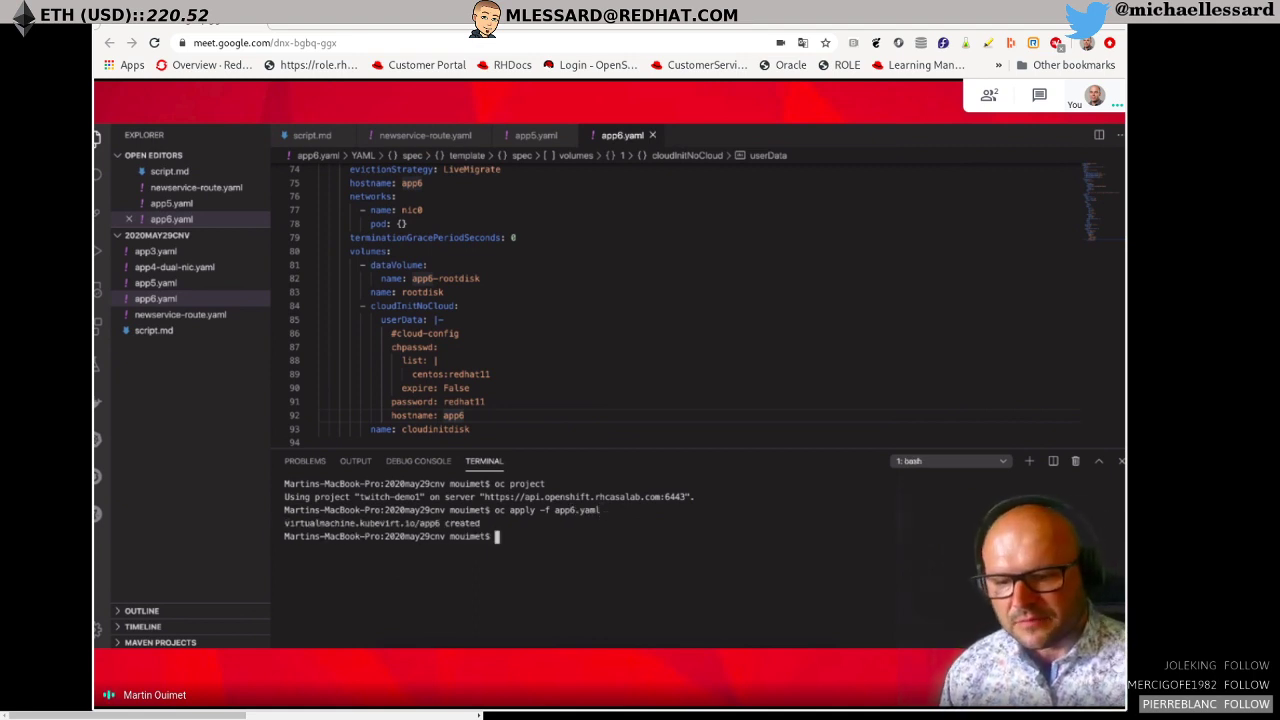
Switch to the OpenShift web console and view the logs of the importer-app6-rootdisk pod.
{"action": "key", "text": "super+Tab"}
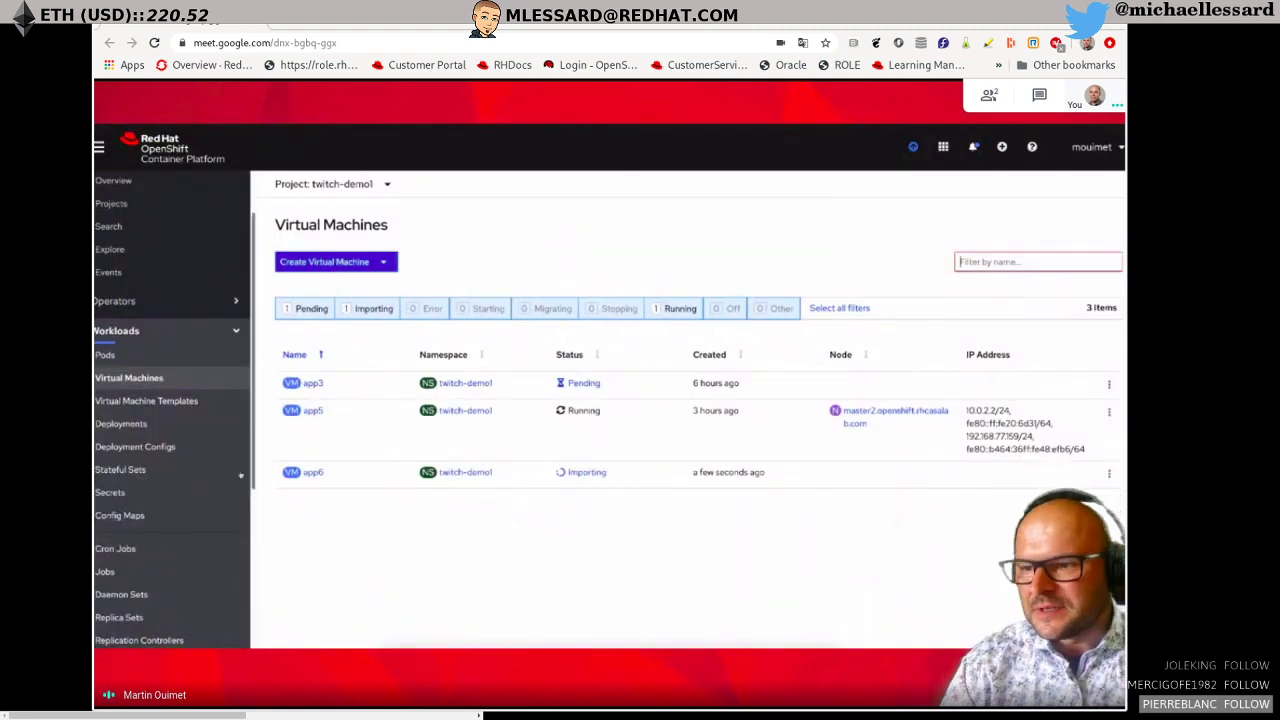
{"action": "left_click", "coordinate": [133, 358]}
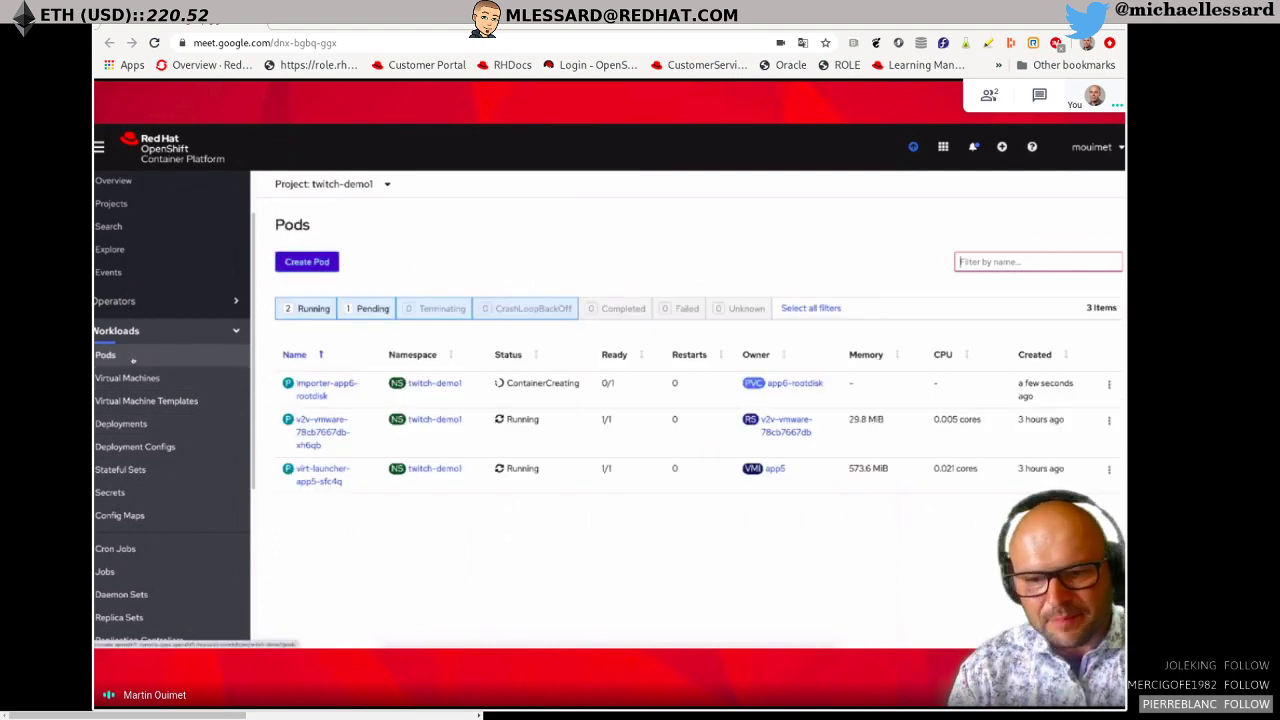
{"action": "left_click", "coordinate": [313, 396]}
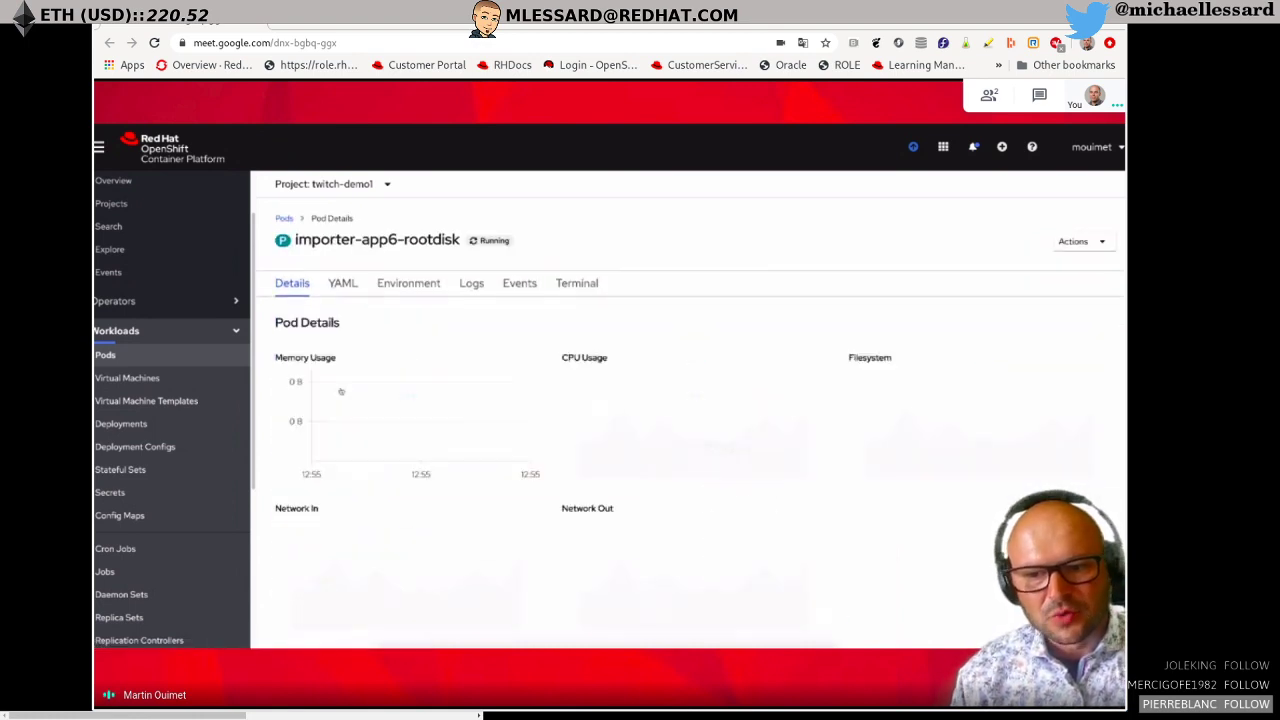
{"action": "left_click", "coordinate": [471, 285]}
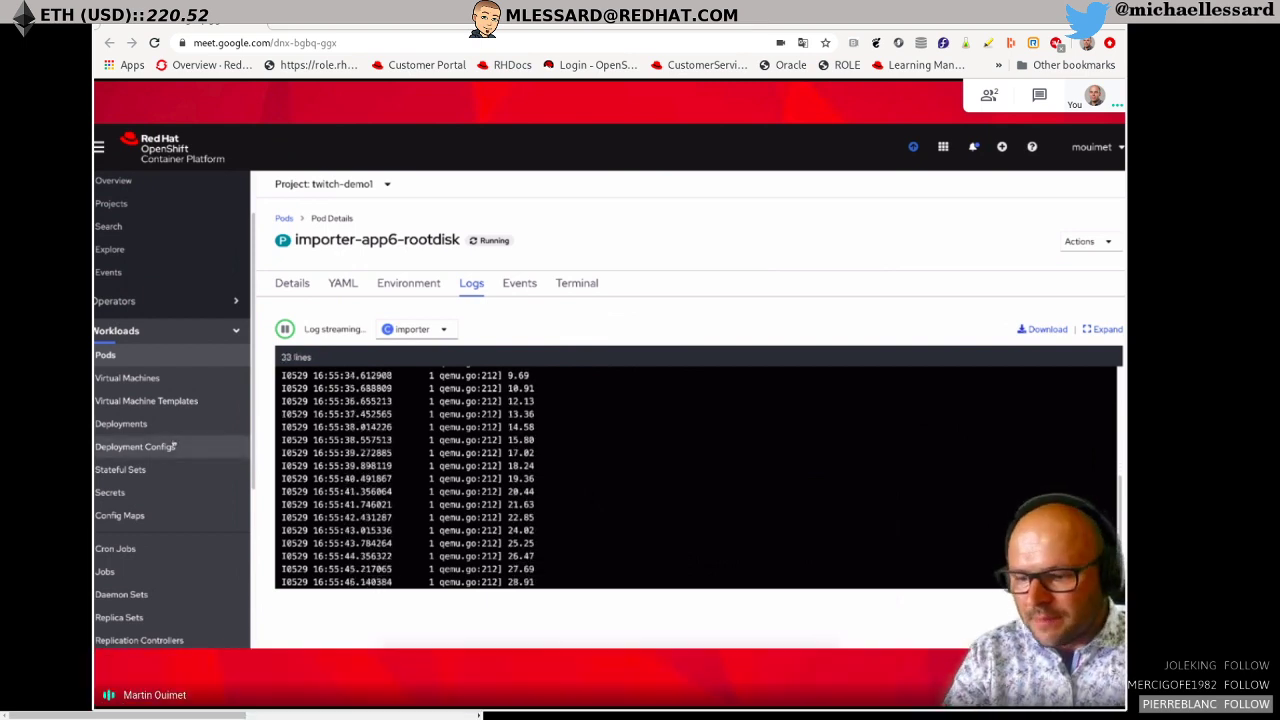
Check the project's persistent volume claims and the cluster overview for the app6 disk import.
{"action": "scroll", "coordinate": [175, 450], "scroll_direction": "down", "scroll_amount": 5}
{"action": "left_click", "coordinate": [158, 521]}
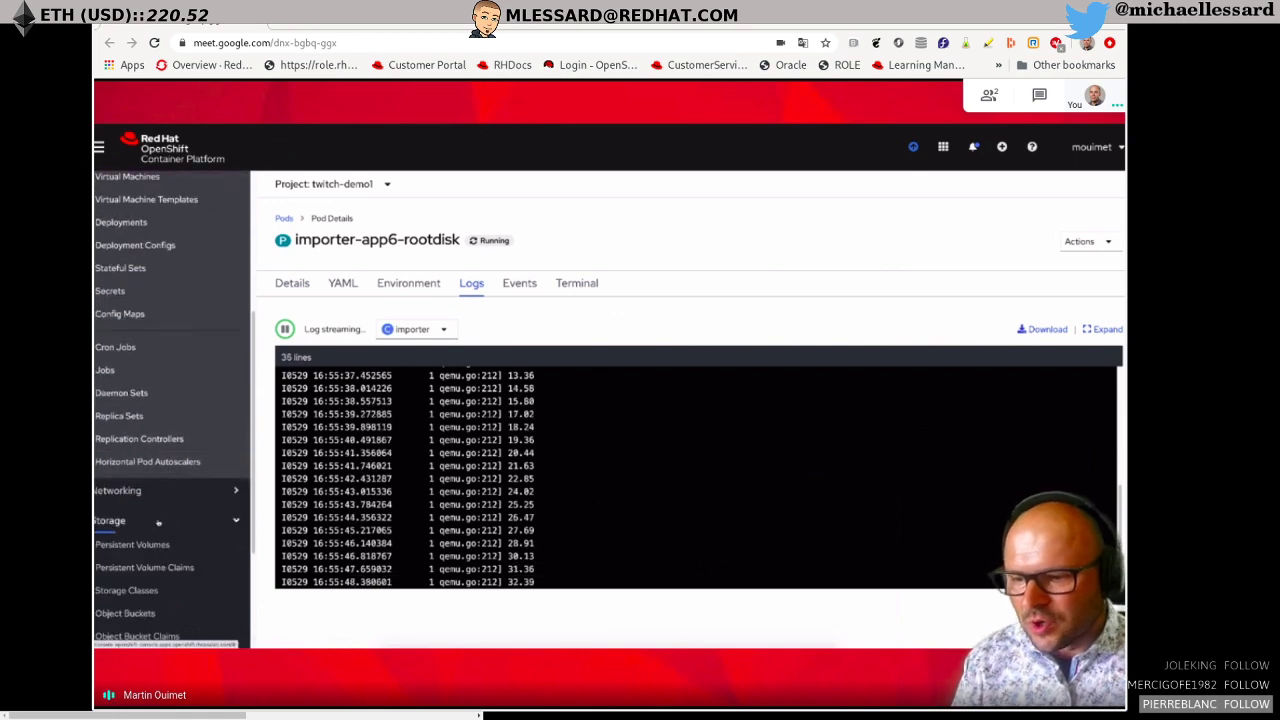
{"action": "left_click", "coordinate": [160, 568]}
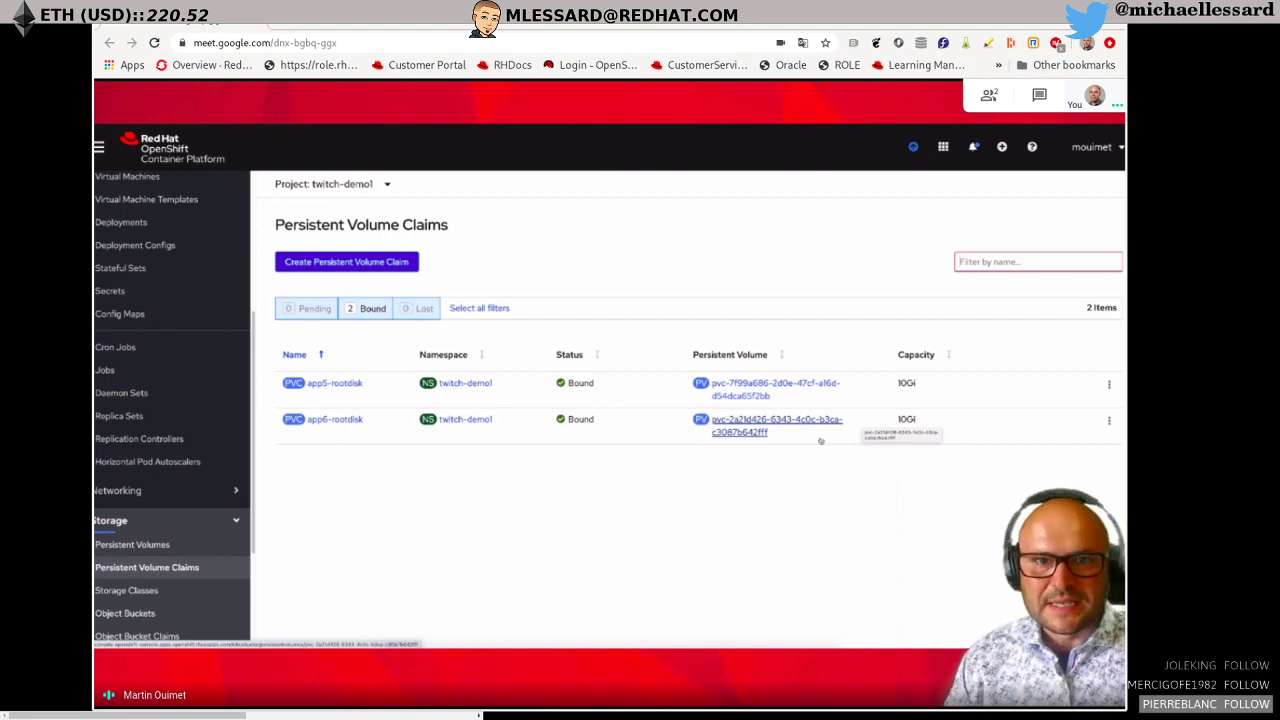
{"action": "scroll", "coordinate": [172, 410], "scroll_direction": "up", "scroll_amount": 5}
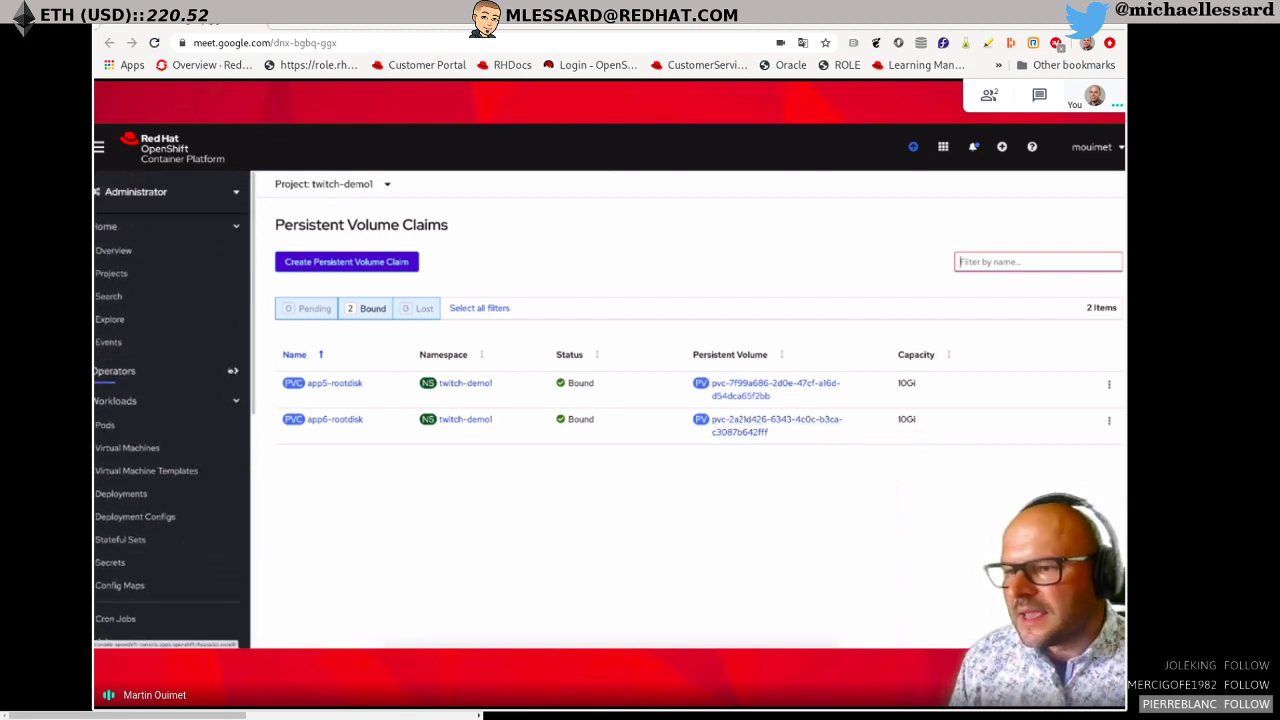
{"action": "left_click", "coordinate": [177, 256]}
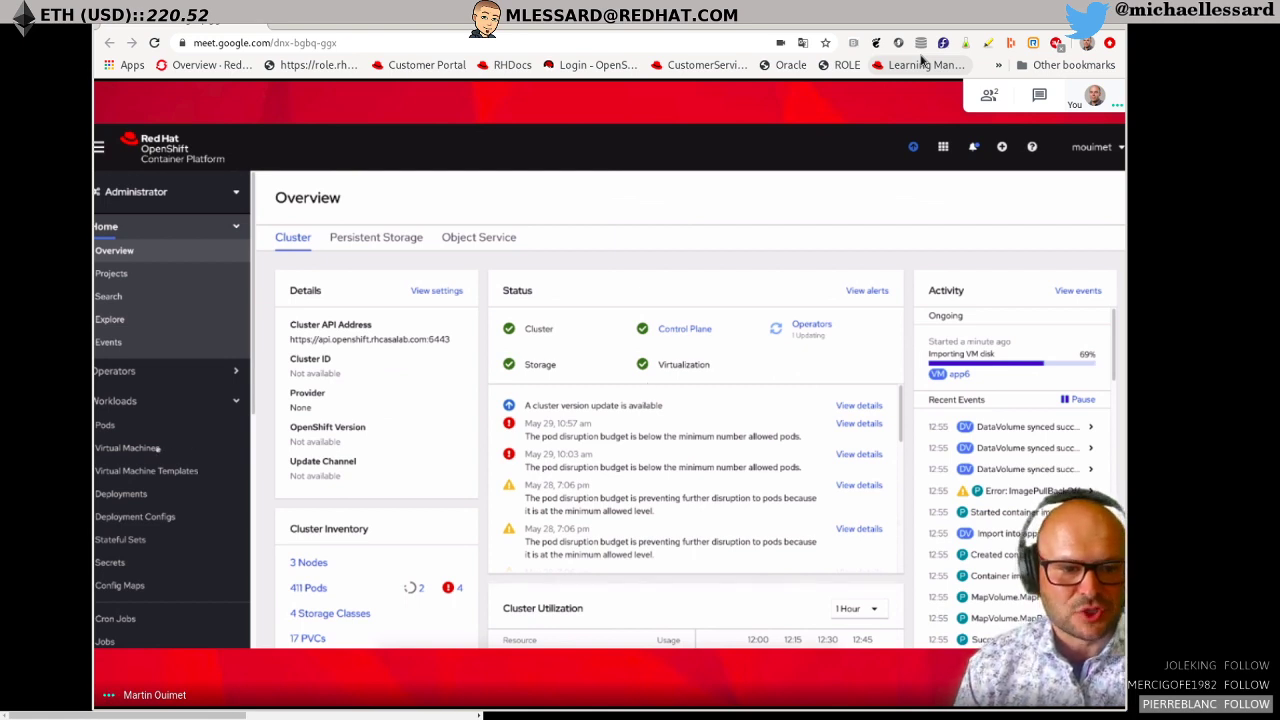
Check the project's pods and virtual machines, ending on the console of the app6 virtual machine.
{"action": "left_click", "coordinate": [126, 427]}
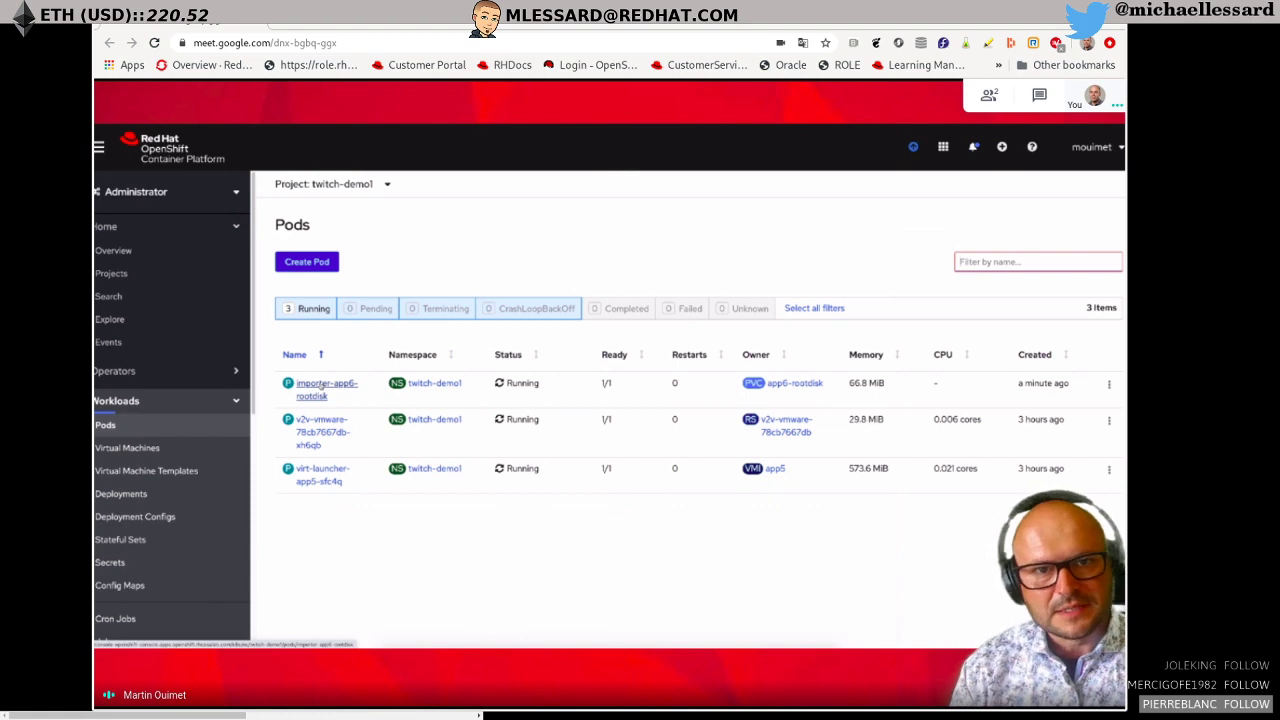
{"action": "left_click", "coordinate": [128, 448]}
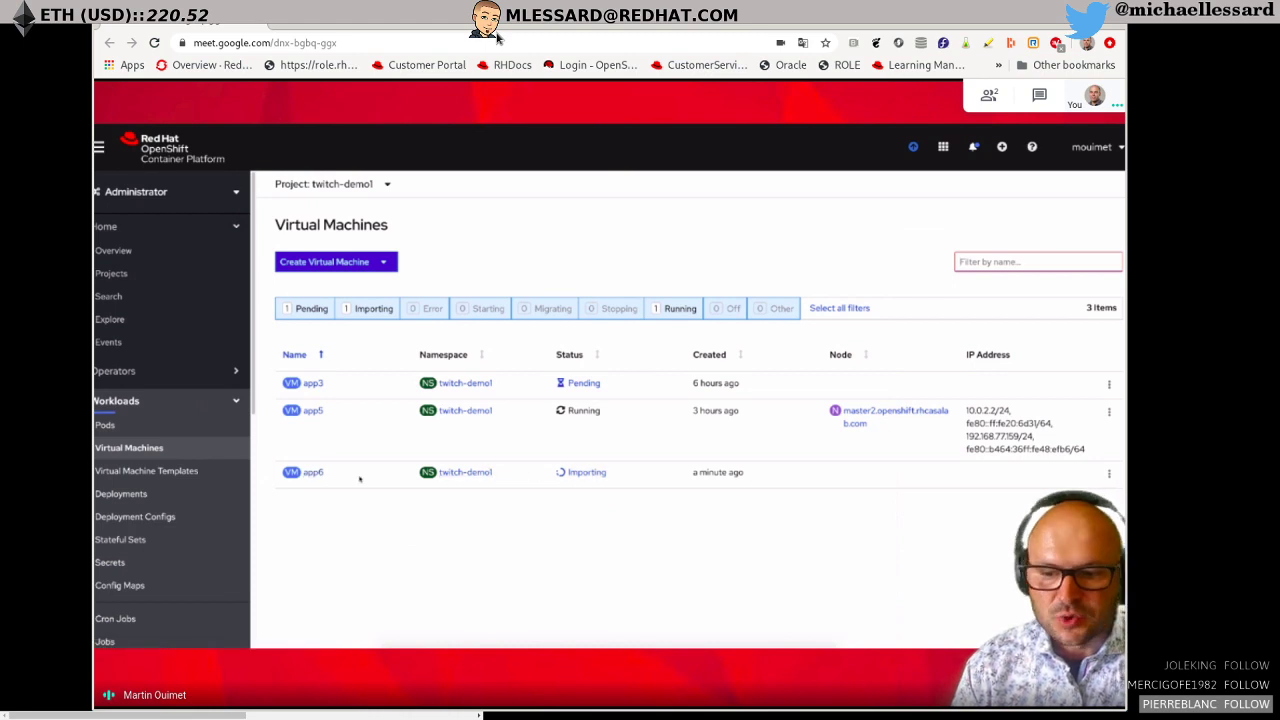
{"action": "left_click", "coordinate": [313, 472]}
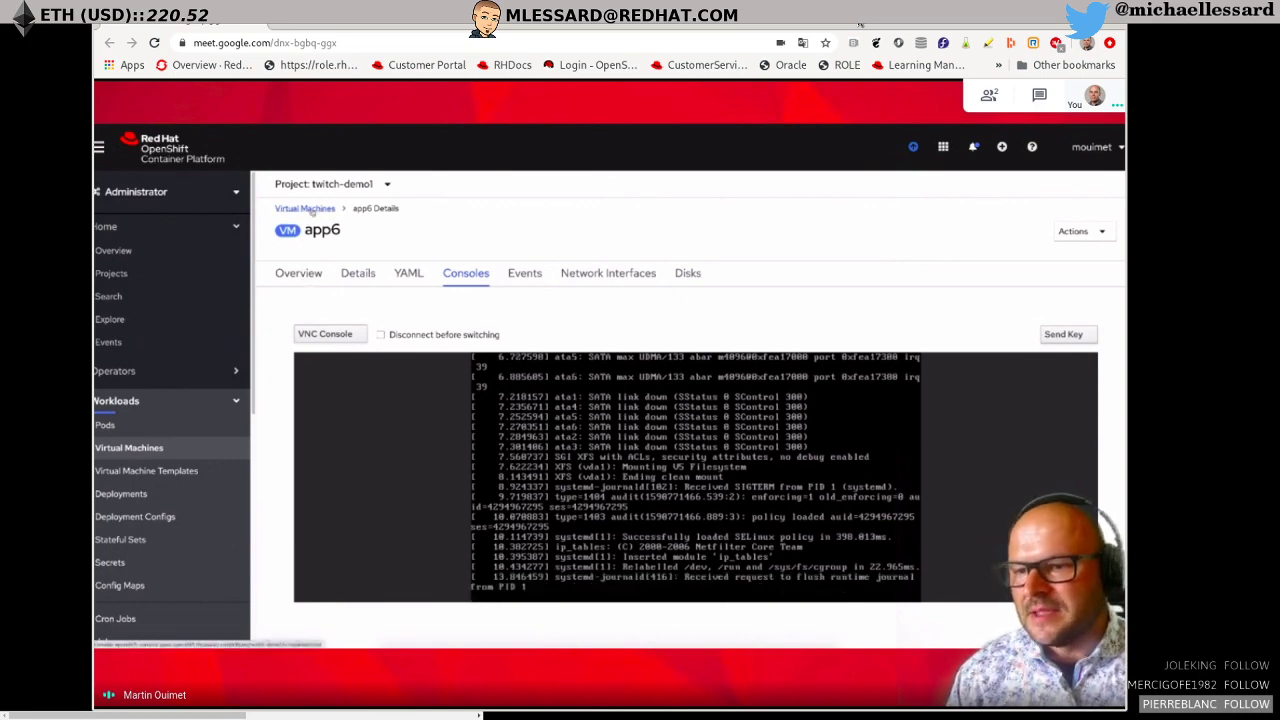
Open a terminal in the virt-launcher pod that runs the app6 virtual machine.
{"action": "left_click", "coordinate": [106, 425]}
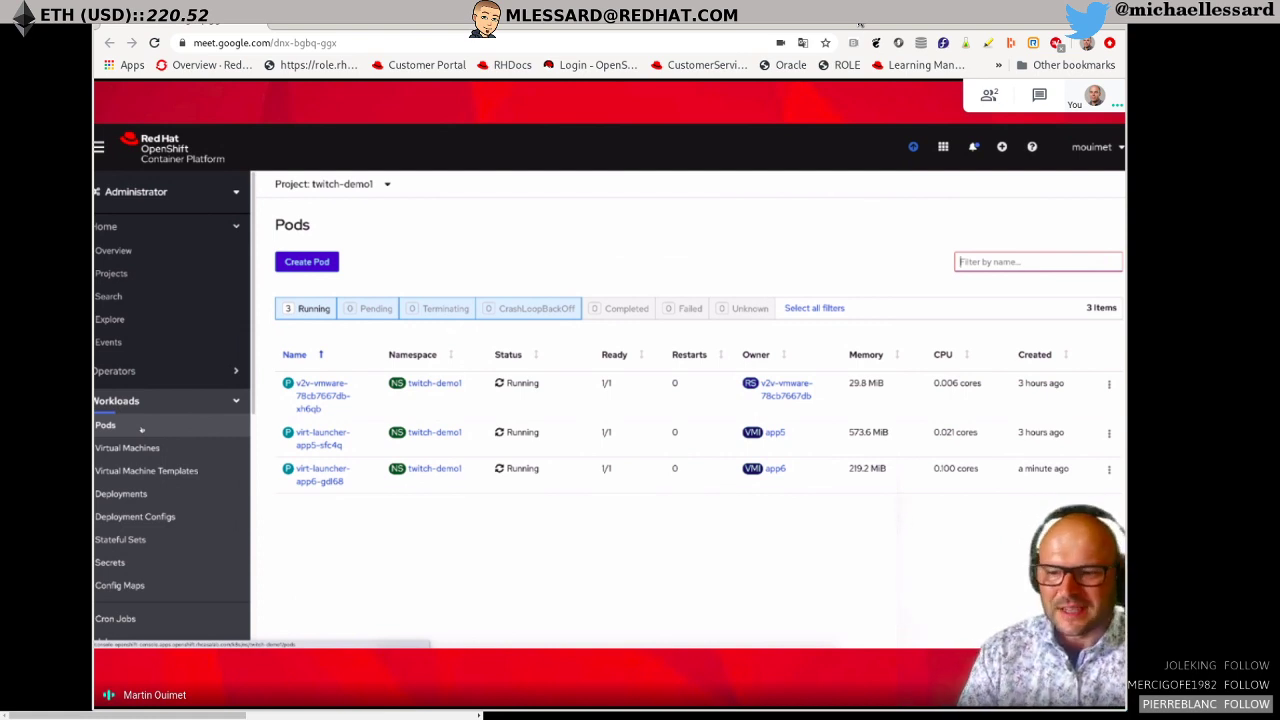
{"action": "left_click", "coordinate": [318, 482]}
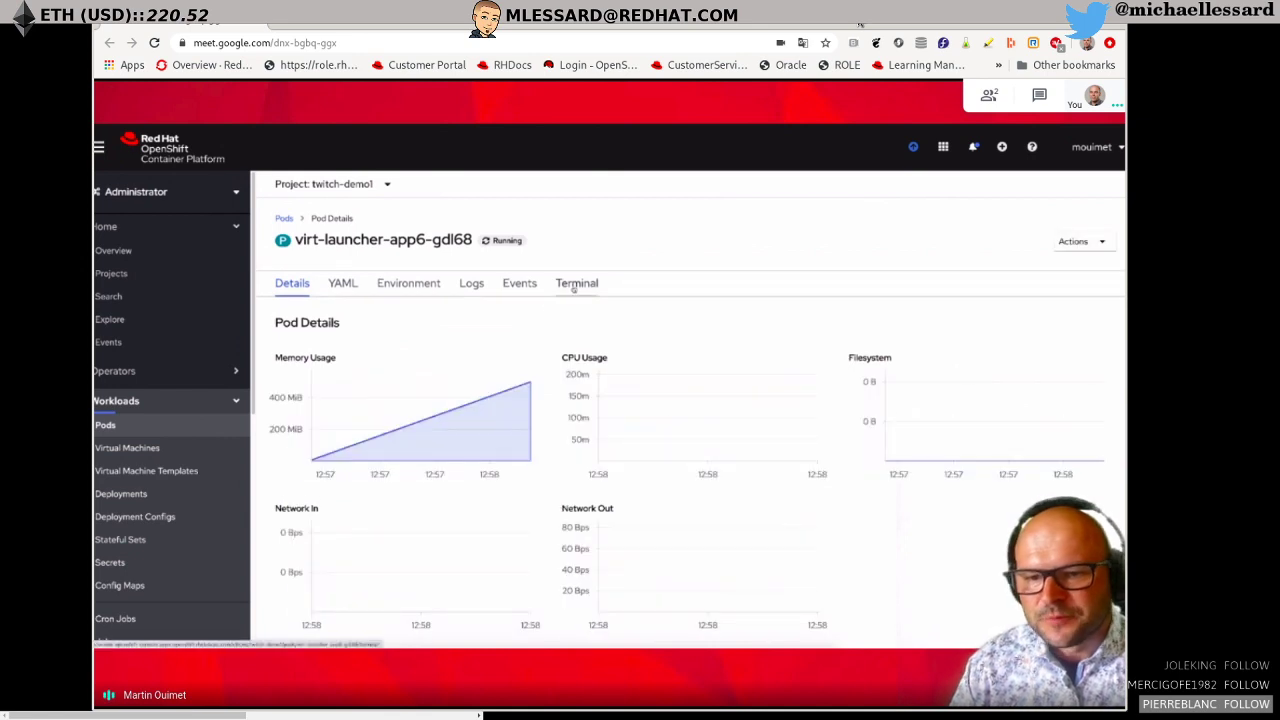
{"action": "left_click", "coordinate": [575, 285]}
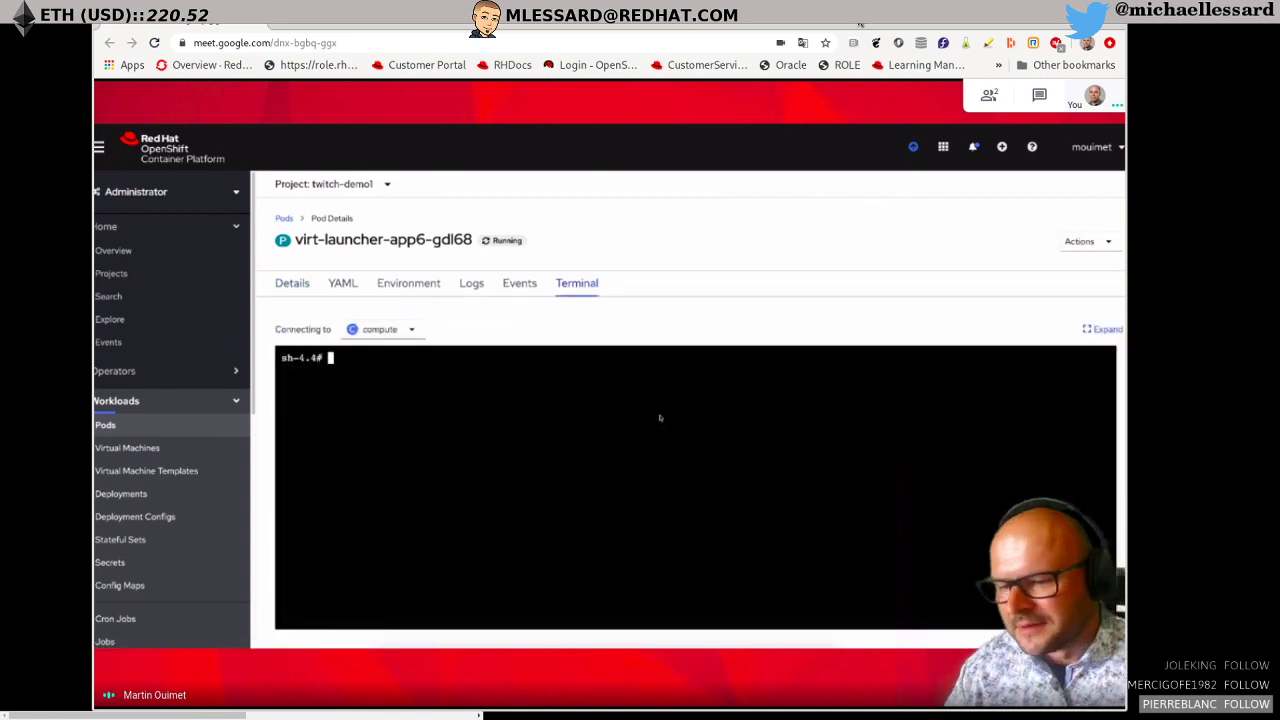
List the virtual machines running inside the virt-launcher pod with virsh list.
{"action": "key", "text": "Return"}
{"action": "key", "text": "Return"}
{"action": "type", "text": "virsh list"}
{"action": "key", "text": "Return"}
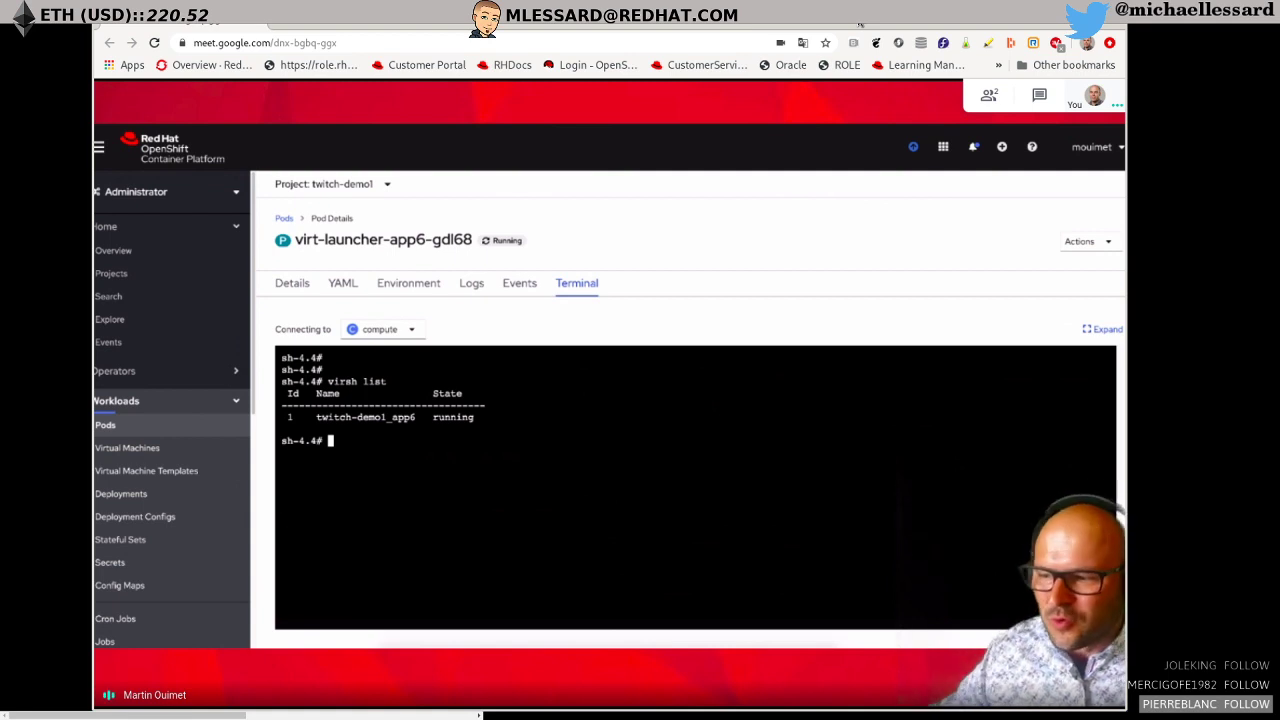
Dump the XML definition of the twitch-demo1_app6 domain with virsh dumpxml.
{"action": "left_click_drag", "start_coordinate": [318, 420], "coordinate": [441, 433]}
{"action": "type", "text": "virsh"}
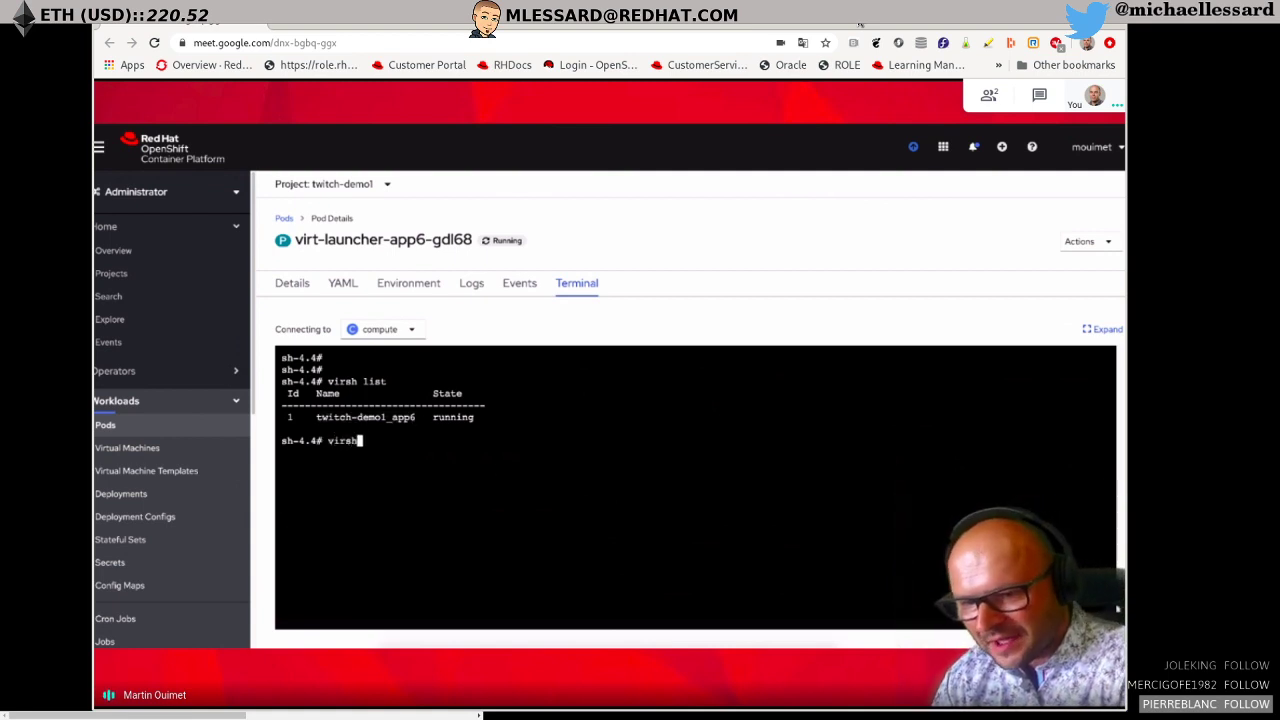
{"action": "type", "text": " dumpxml"}
{"action": "type", "text": "twitch-demo1_app6"}
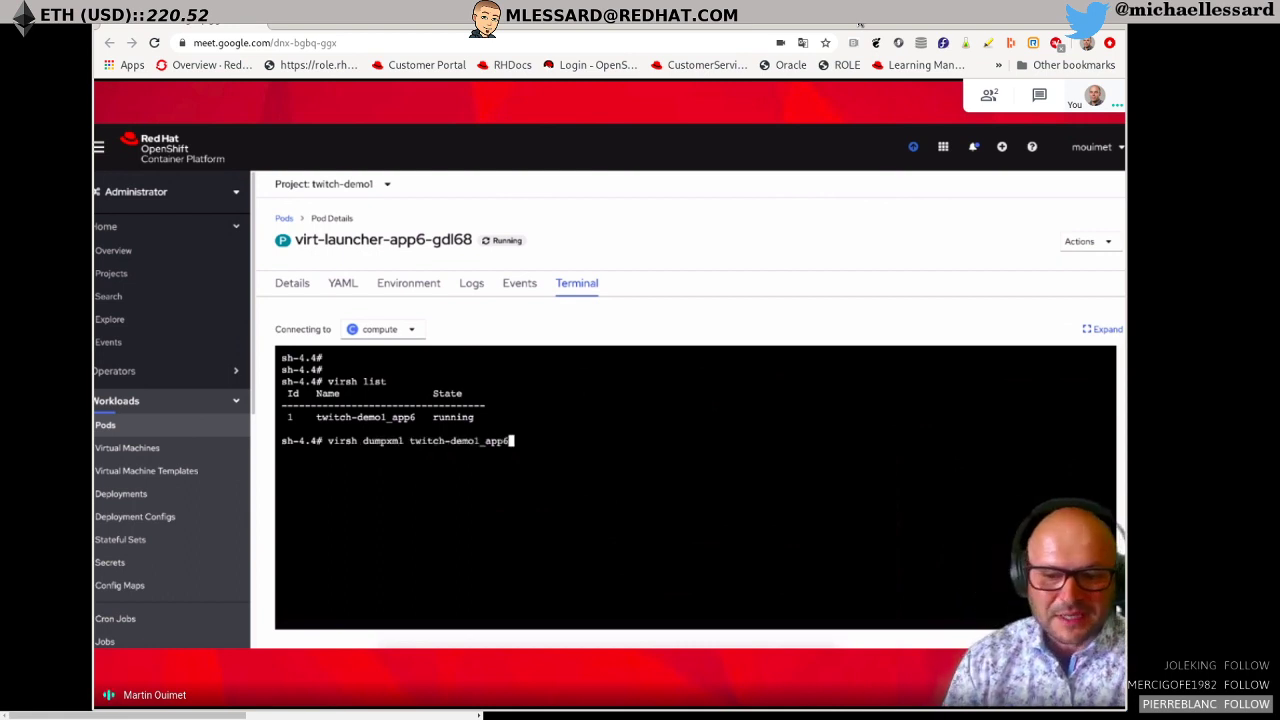
{"action": "key", "text": "Return"}
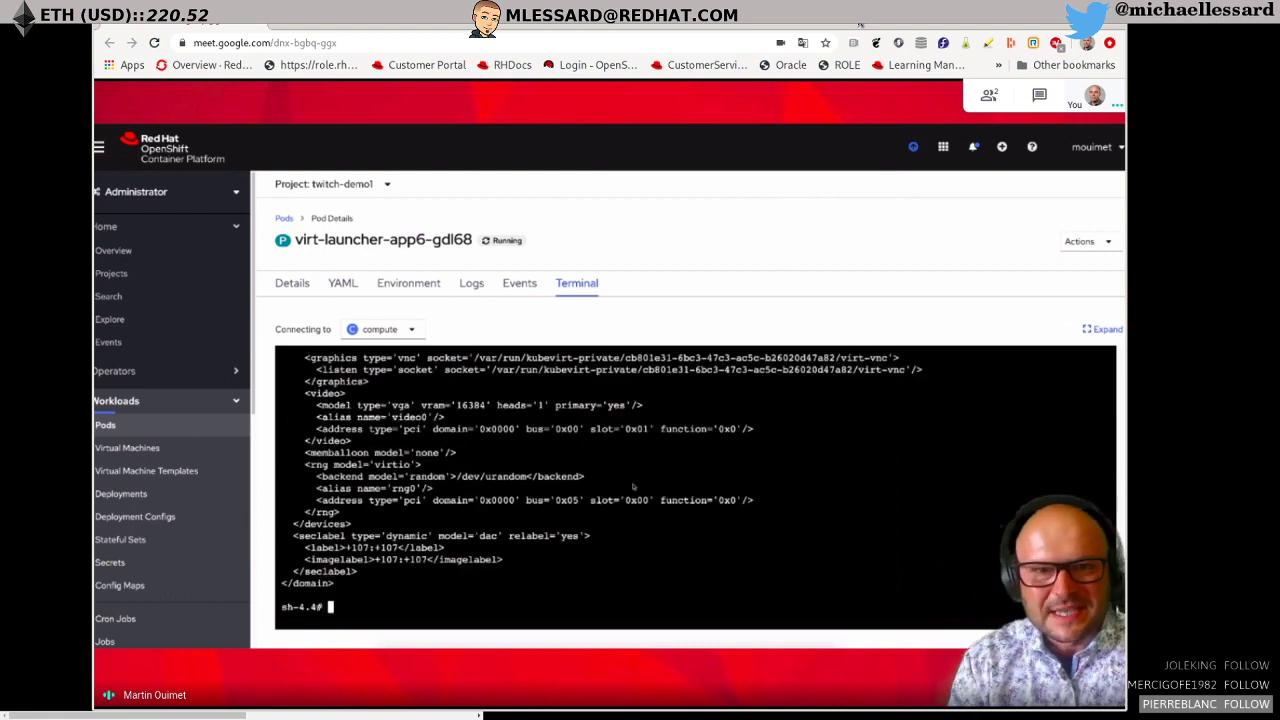
Locate the bridge interface in the dumped XML and highlight its target device and source bridge names.
{"action": "scroll", "coordinate": [576, 567], "scroll_direction": "up", "scroll_amount": 10}
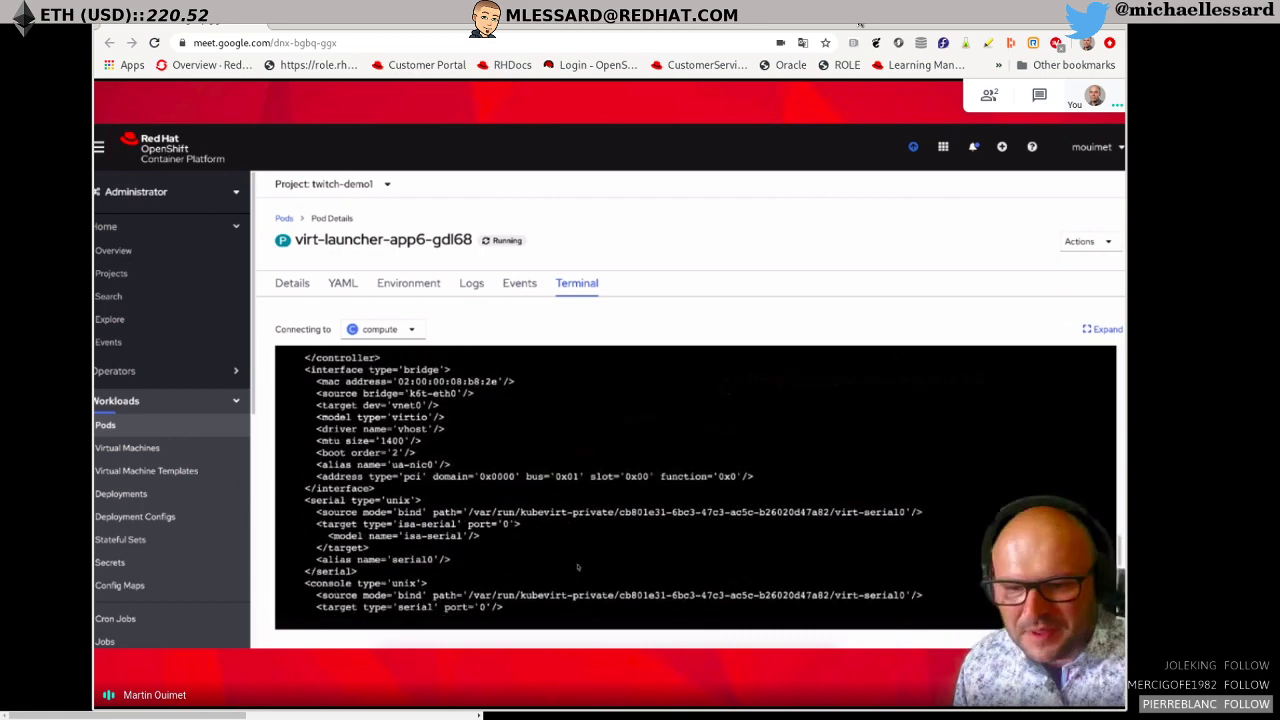
{"action": "double_click", "coordinate": [408, 488]}
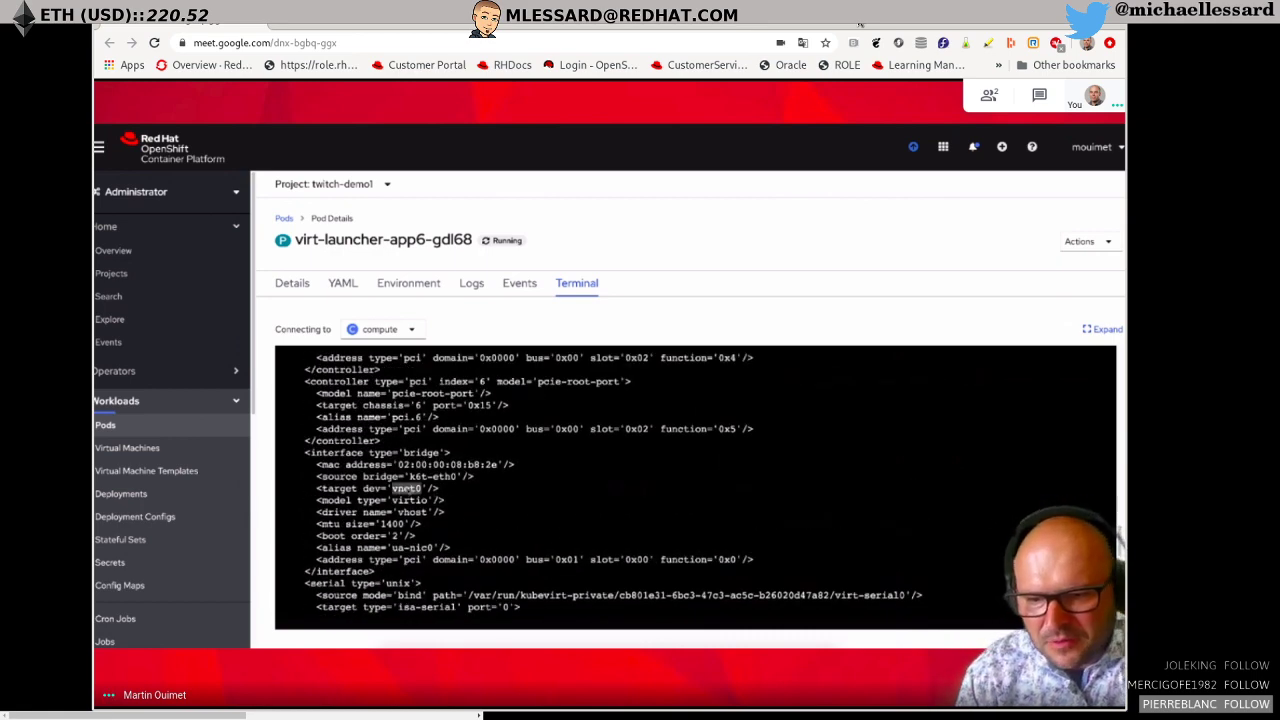
{"action": "left_click_drag", "start_coordinate": [409, 477], "coordinate": [458, 478]}
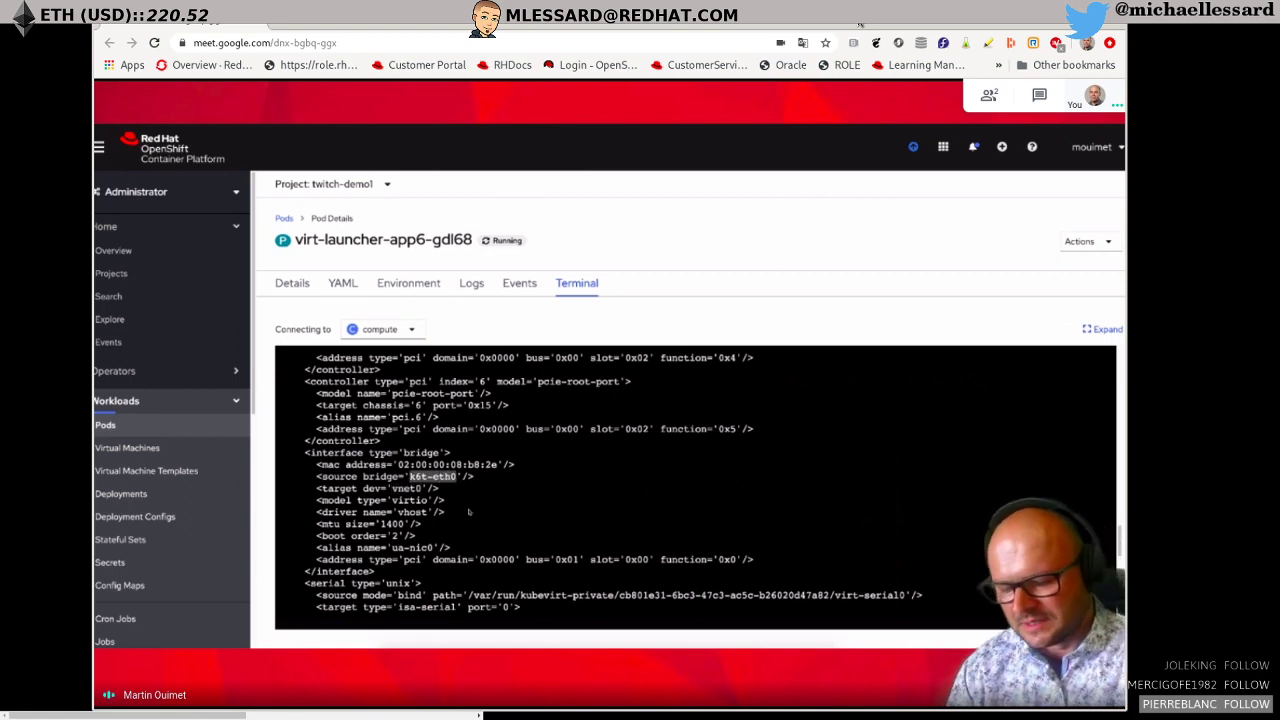
List the launcher pod's network addresses with ip ad and highlight the k6t-eth0 bridge entry.
{"action": "key", "text": "Return"}
{"action": "key", "text": "Return"}
{"action": "type", "text": "ip a"}
{"action": "key", "text": "Return"}
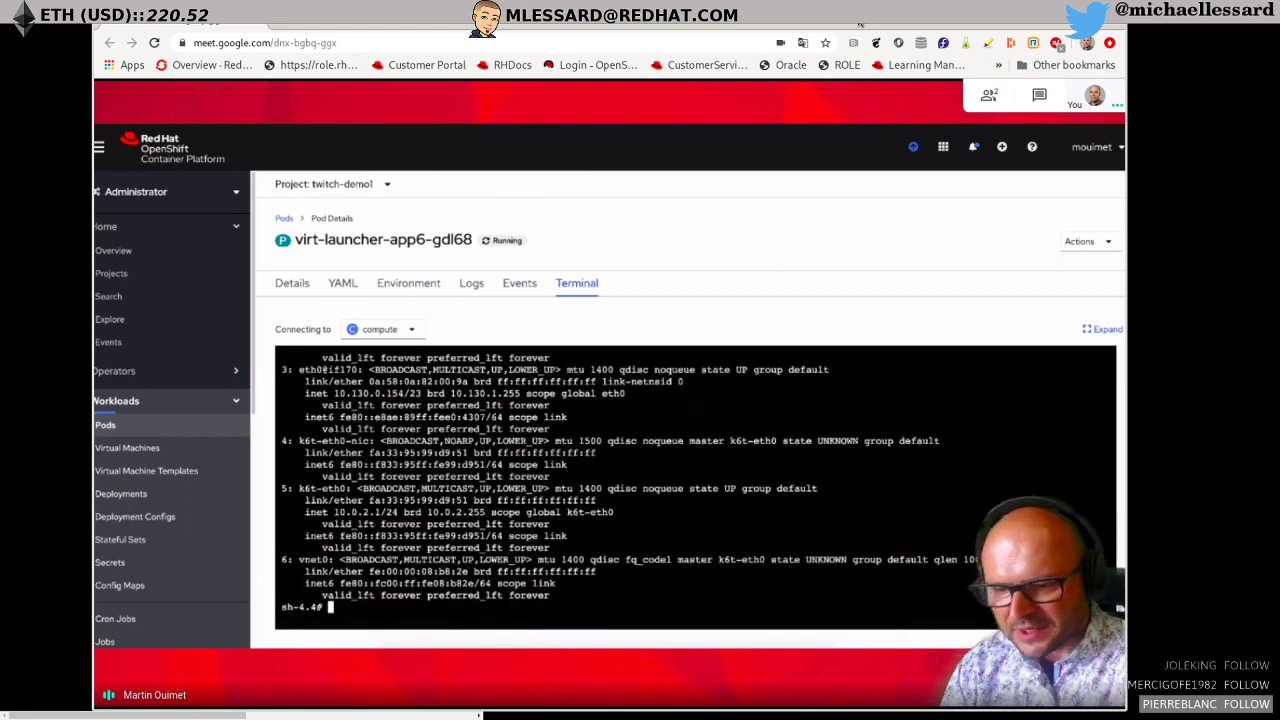
{"action": "left_click_drag", "start_coordinate": [298, 490], "coordinate": [345, 492]}
{"action": "left_click", "coordinate": [326, 490]}
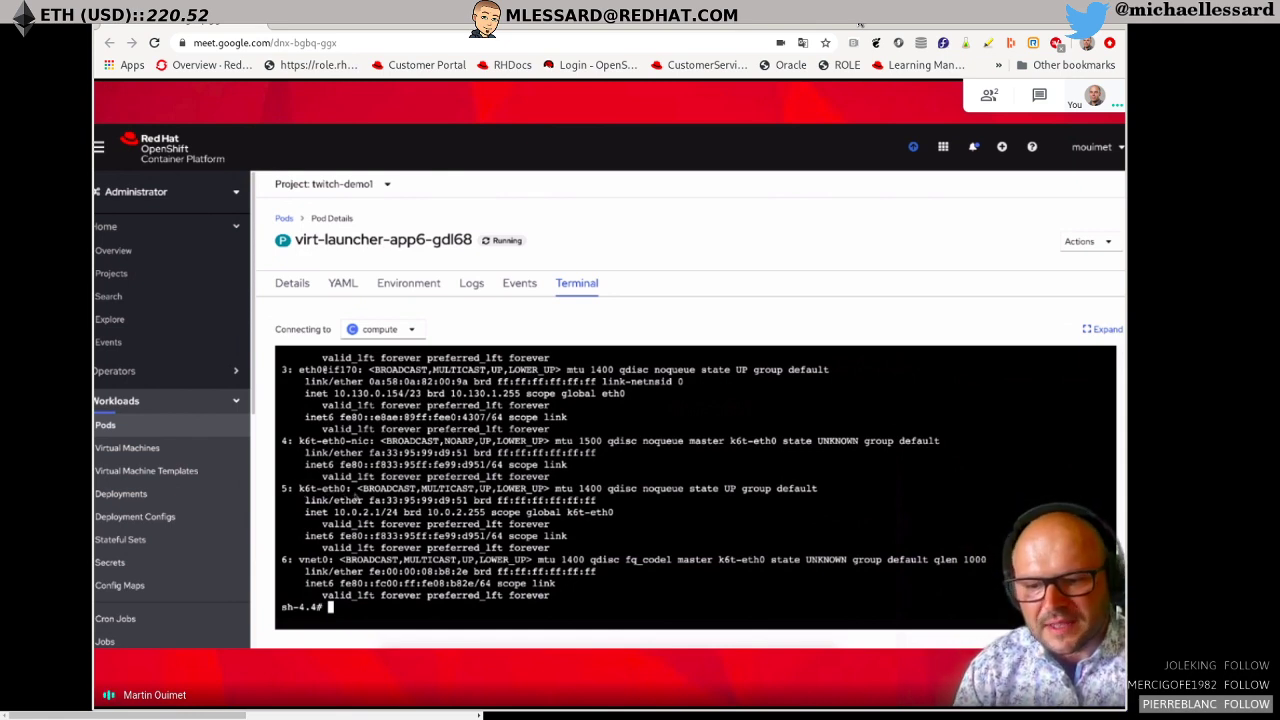
{"action": "left_click_drag", "start_coordinate": [566, 551], "coordinate": [292, 499]}
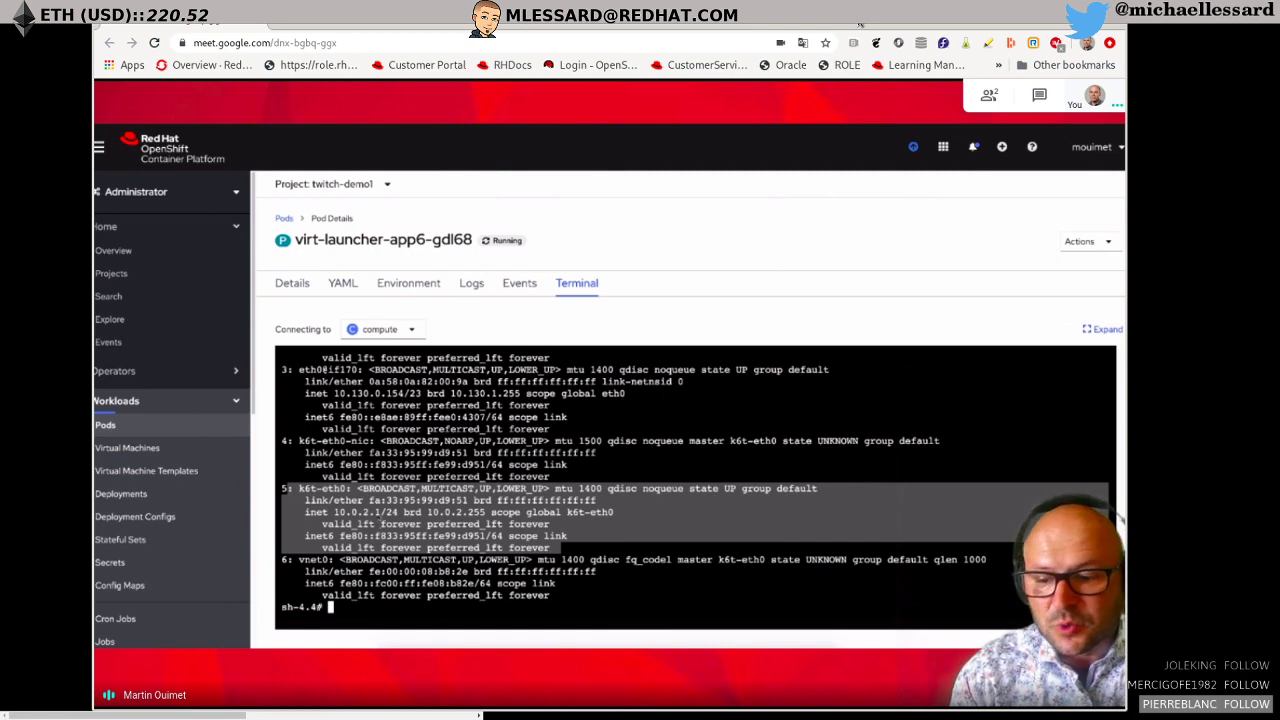
{"action": "left_click", "coordinate": [379, 522]}
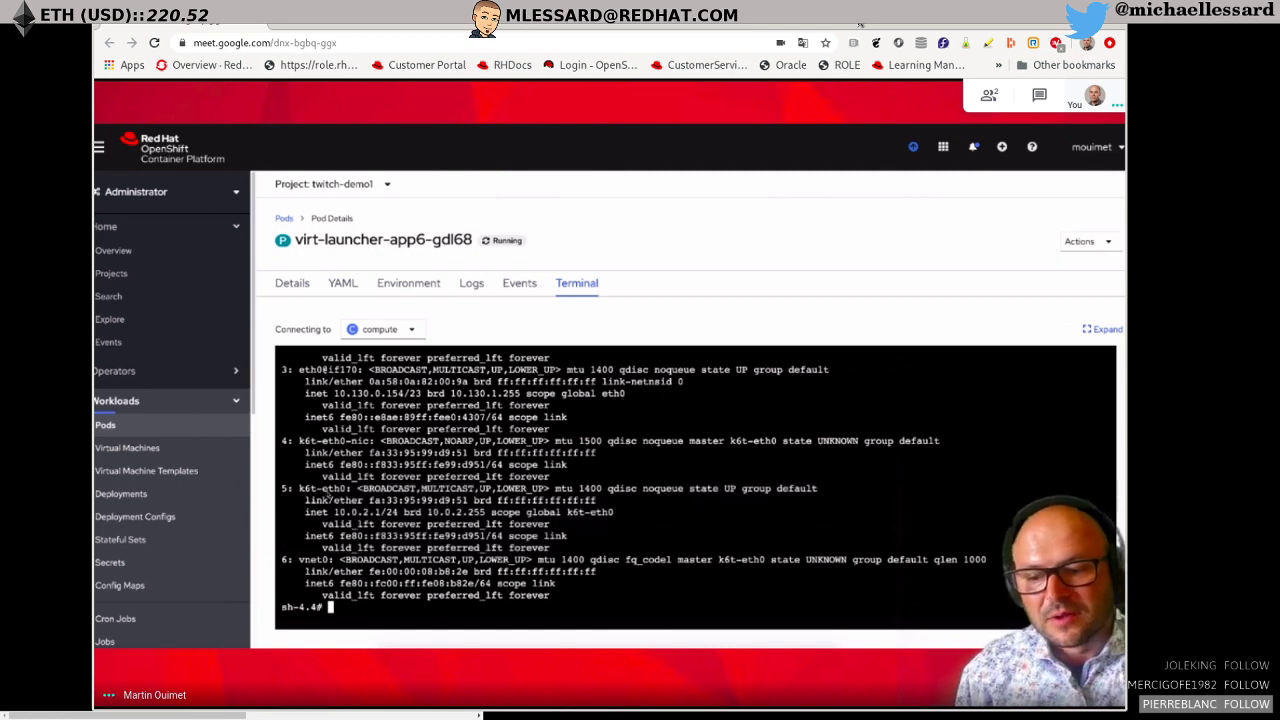
Highlight the IP address lines of the pod's eth0 interface in the address listing.
{"action": "scroll", "coordinate": [326, 495], "scroll_direction": "up", "scroll_amount": 3}
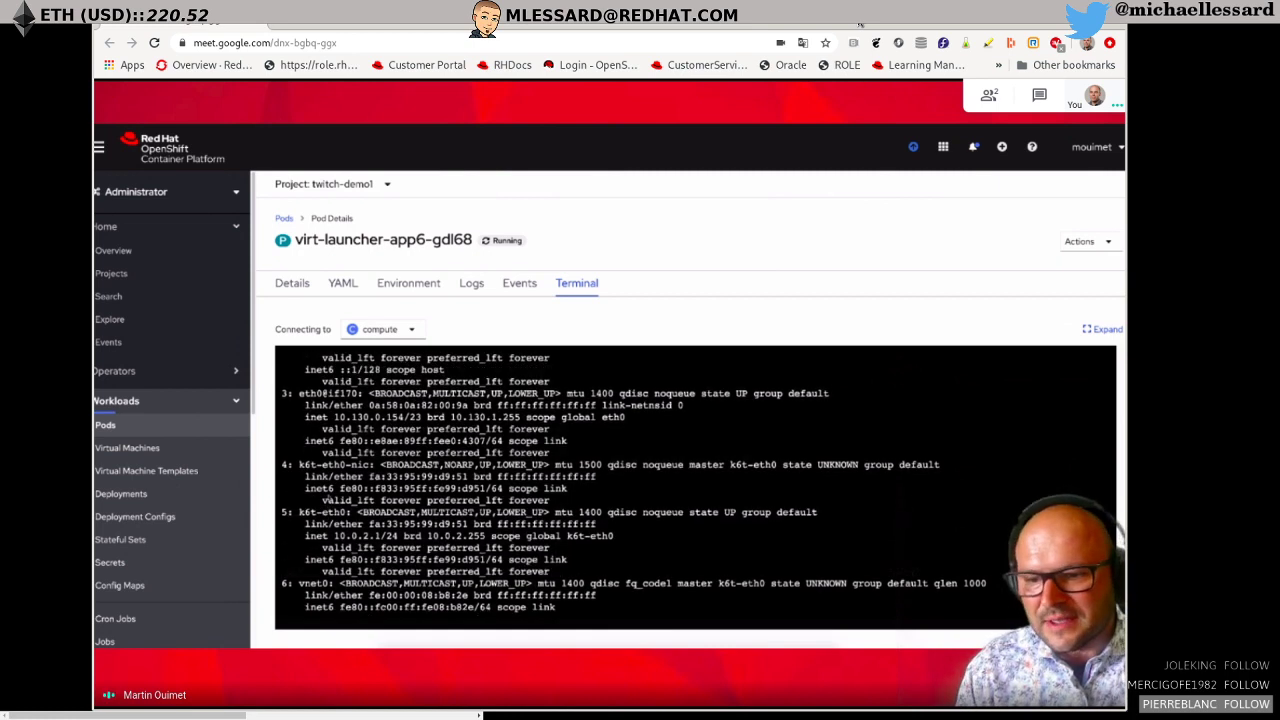
{"action": "left_click_drag", "start_coordinate": [305, 488], "coordinate": [552, 525]}
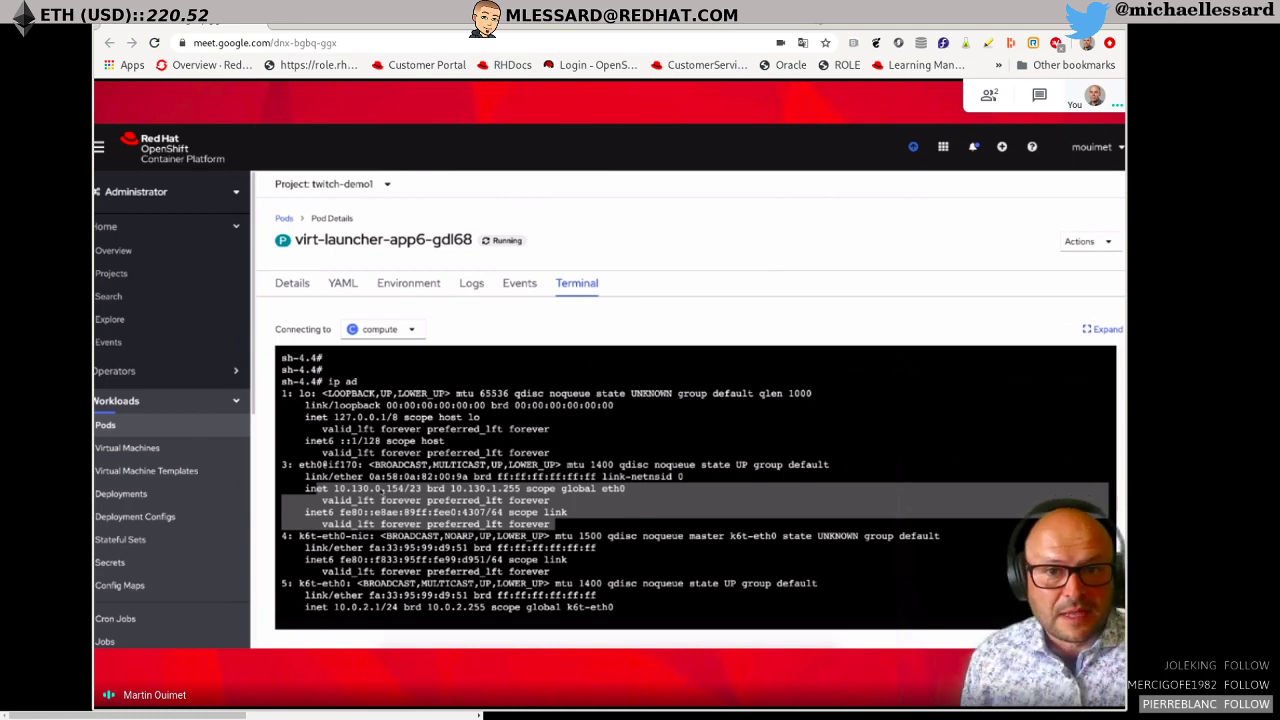
{"action": "scroll", "coordinate": [695, 487], "scroll_direction": "down", "scroll_amount": 3}
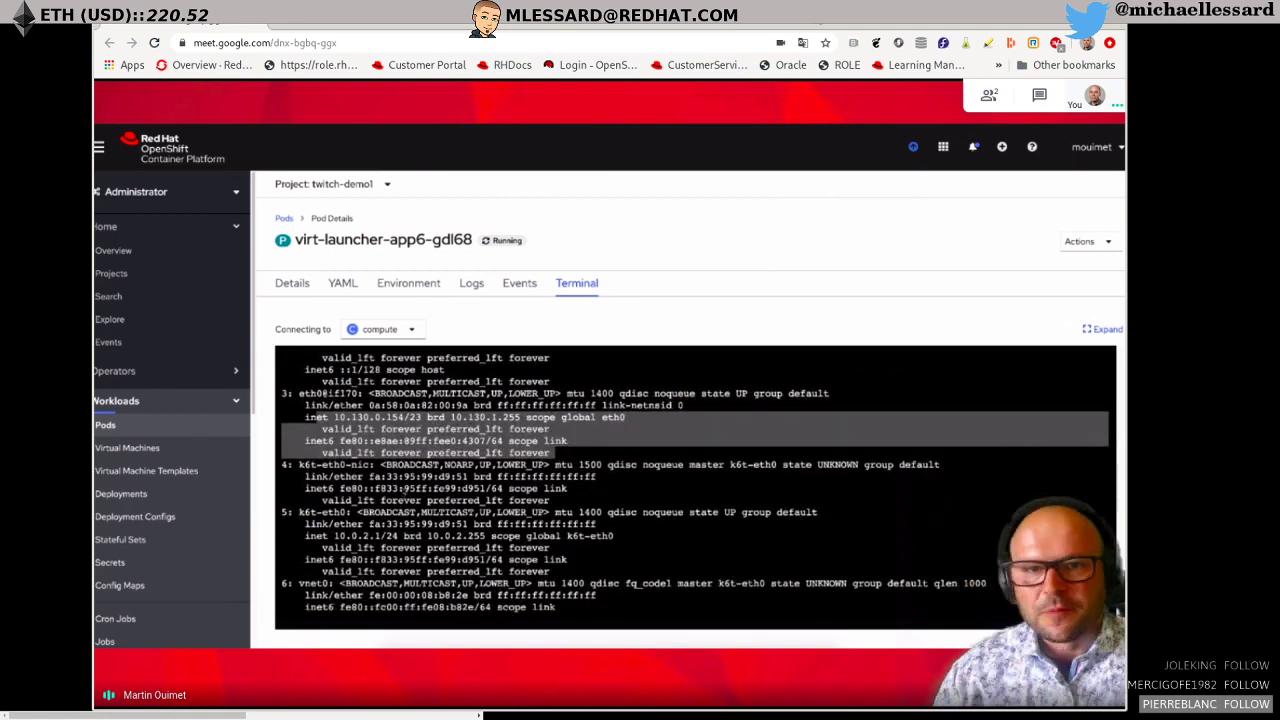
{"action": "left_click", "coordinate": [393, 535]}
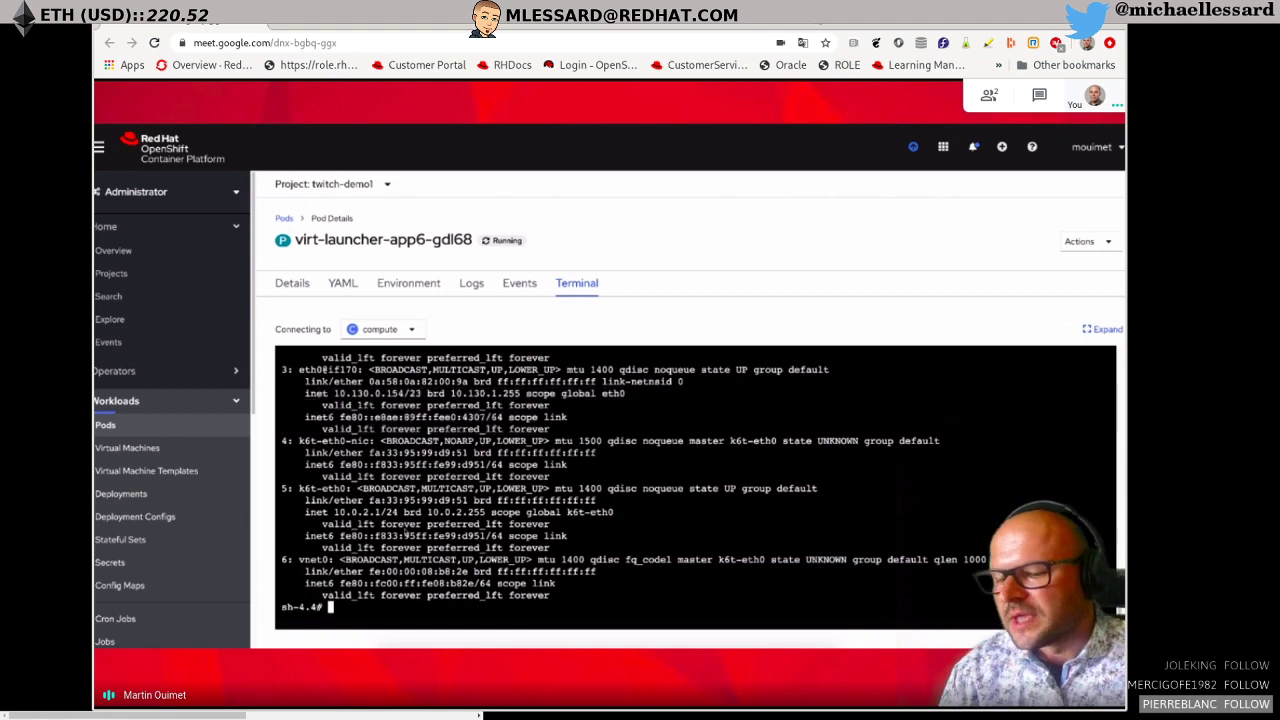
List the pod's NAT rules with iptables -t nat -L and highlight the MASQUERADE rule in the POSTROUTING chain.
{"action": "type", "text": "iptables"}
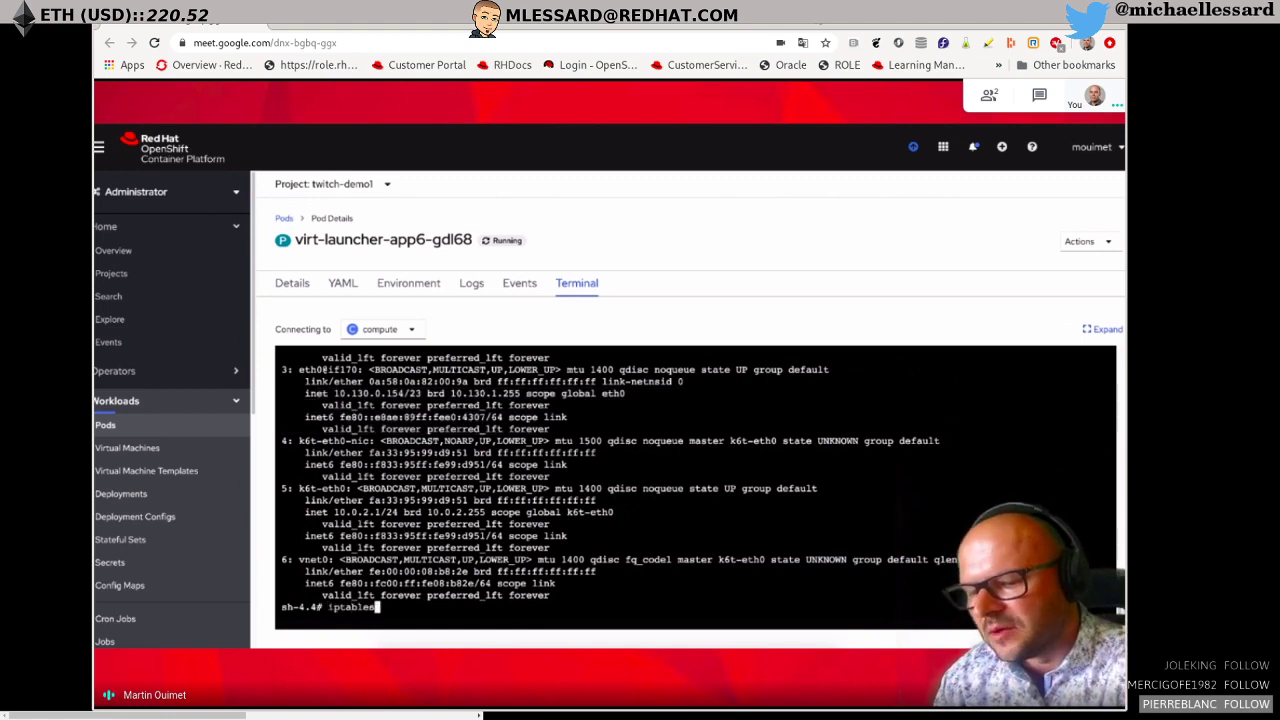
{"action": "type", "text": " -t nat -L"}
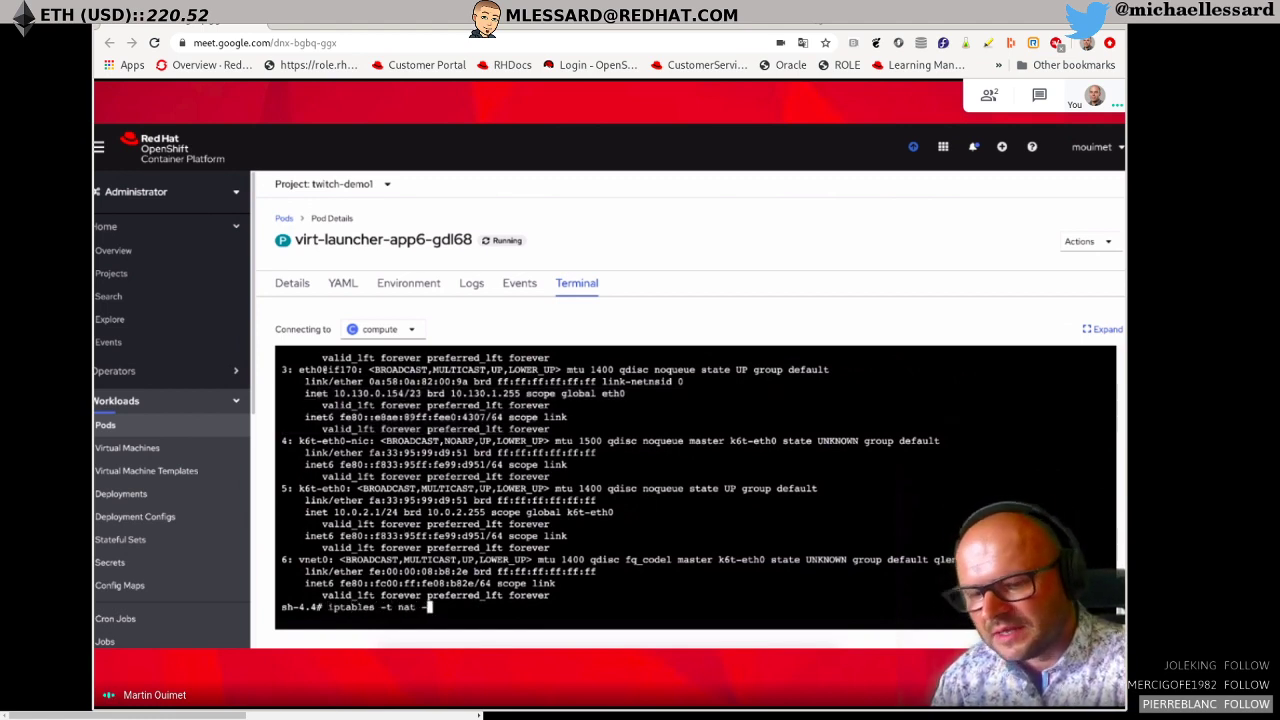
{"action": "key", "text": "Return"}
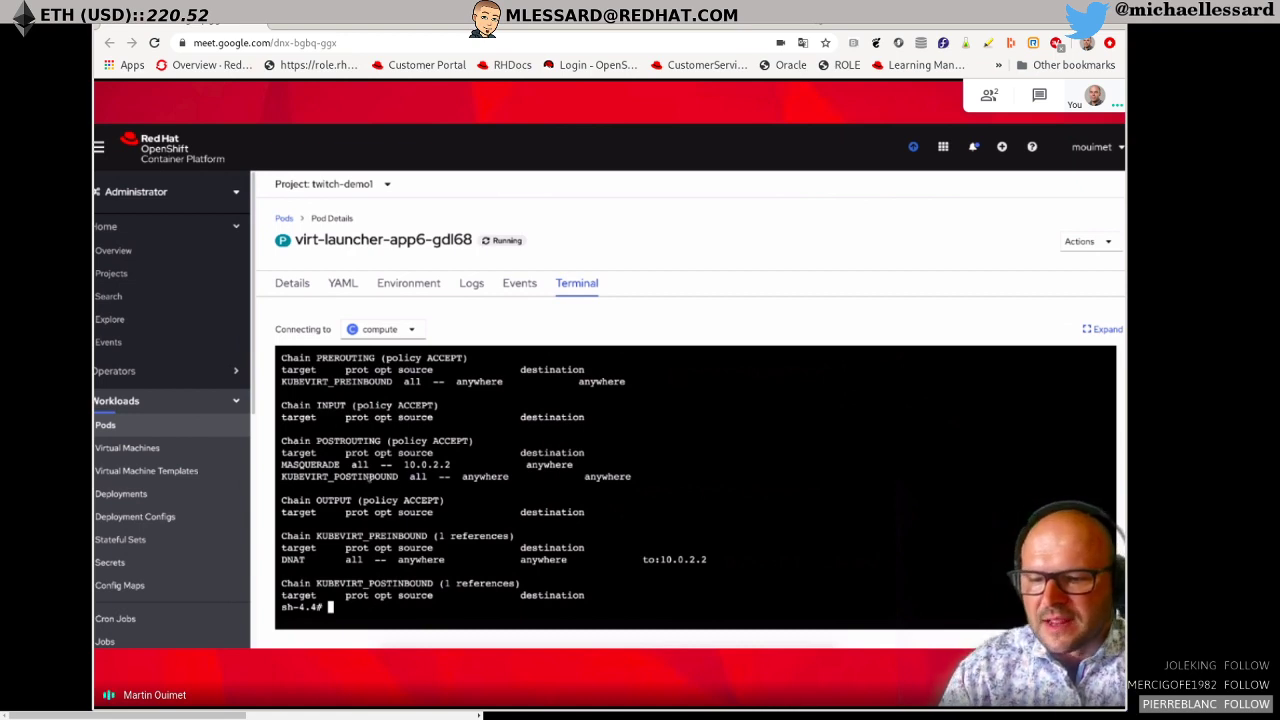
{"action": "left_click_drag", "start_coordinate": [328, 470], "coordinate": [441, 466]}
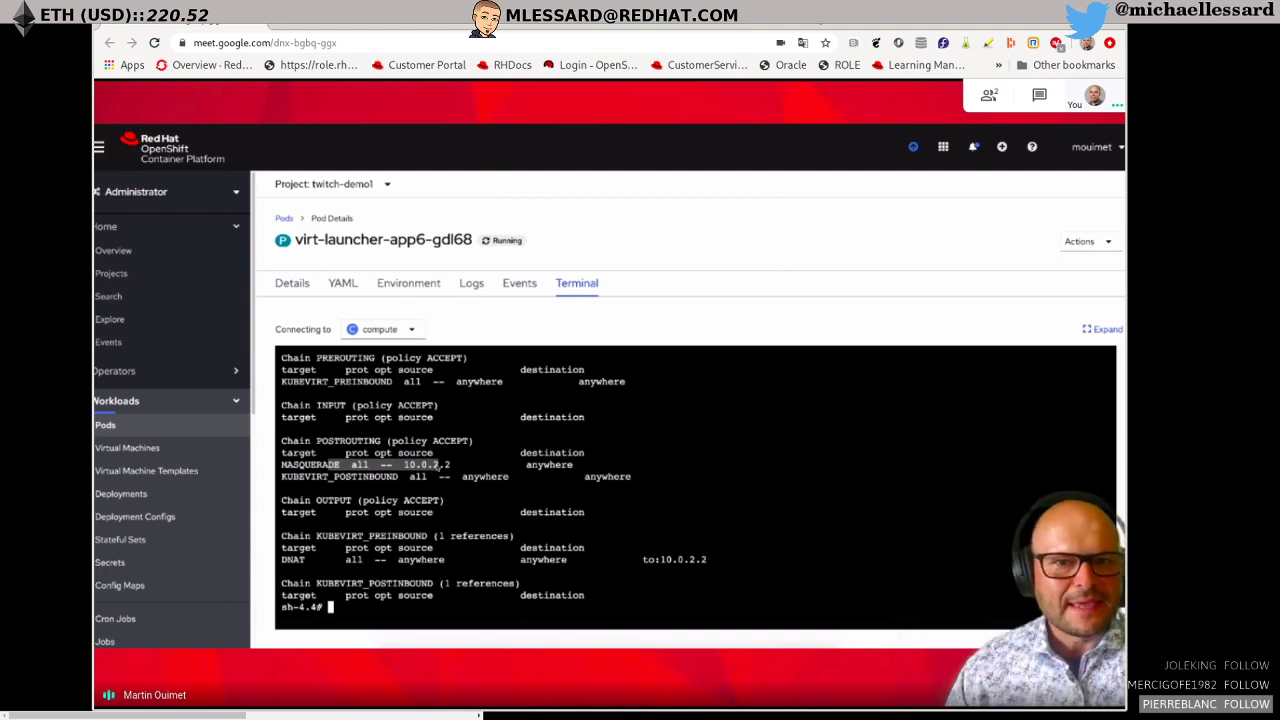
Open the VNC console of the app6 virtual machine in the twitch-demo1 project.
{"action": "left_click", "coordinate": [128, 447]}
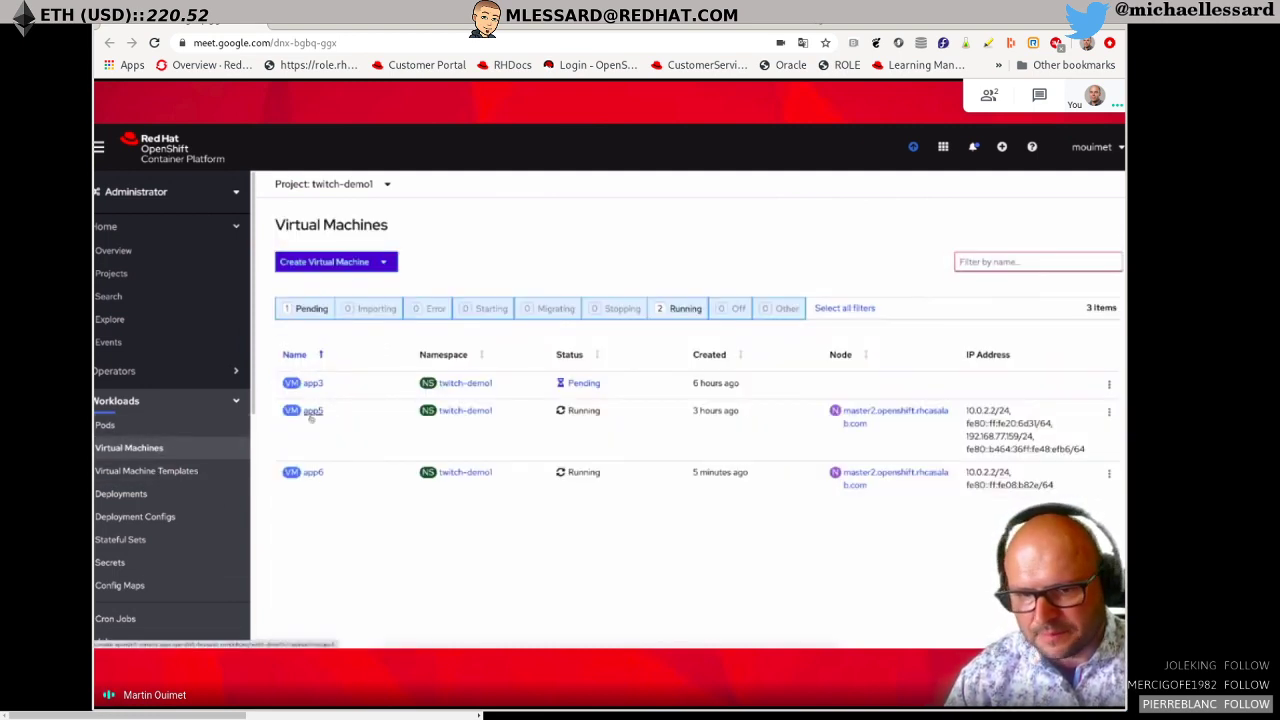
{"action": "left_click", "coordinate": [313, 472]}
{"action": "left_click", "coordinate": [467, 285]}
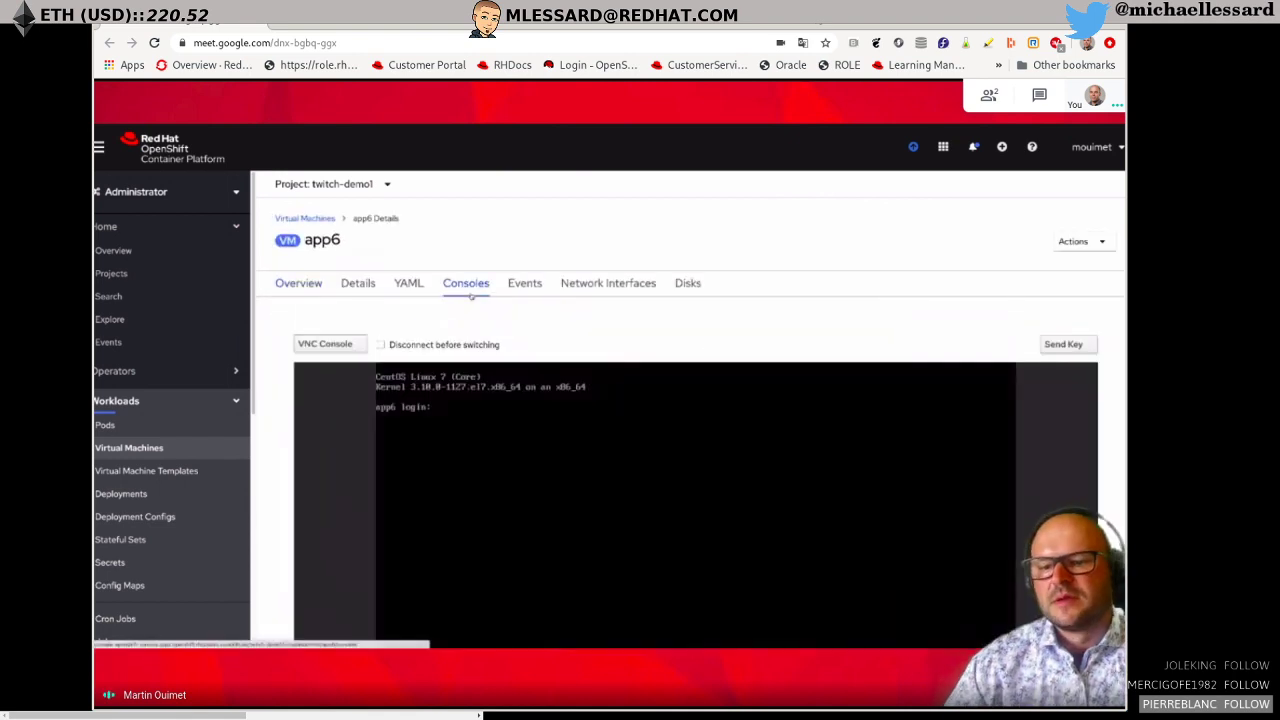
{"action": "left_click", "coordinate": [323, 184]}
{"action": "key", "text": "Escape"}
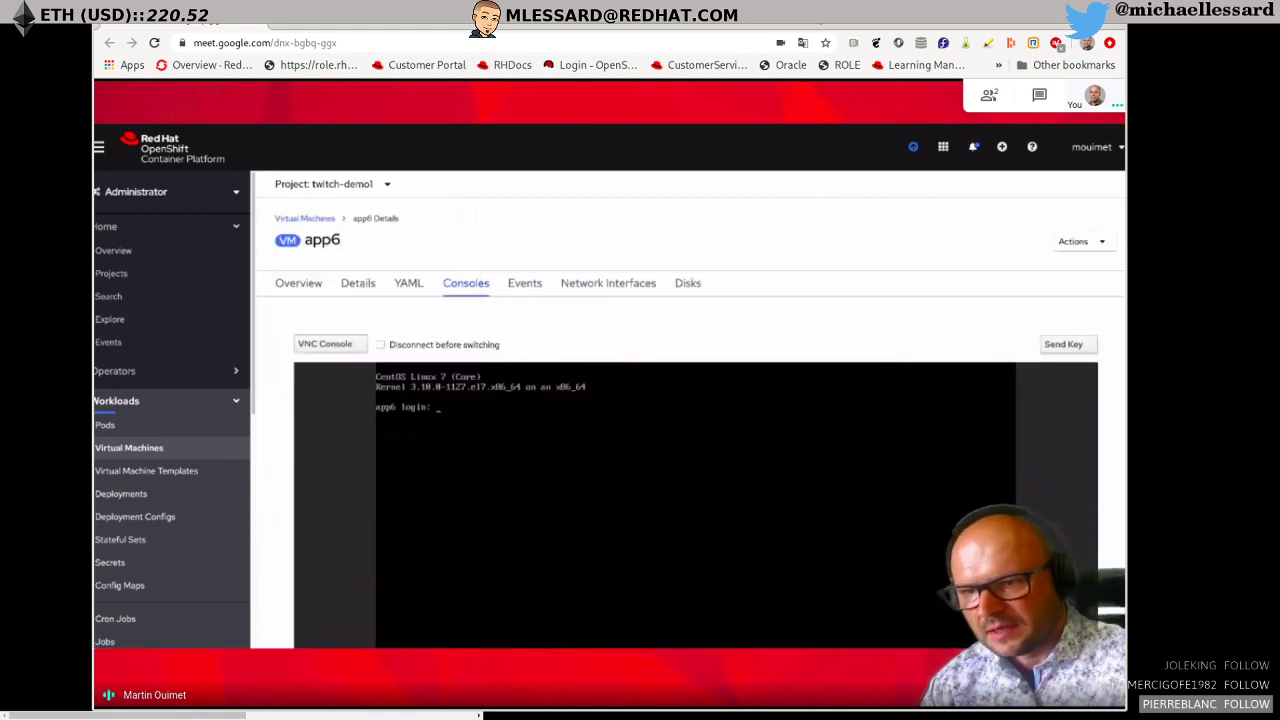
Log in to the app6 console as centos with the account password.
{"action": "scroll", "coordinate": [690, 420], "scroll_direction": "down", "scroll_amount": 2}
{"action": "type", "text": "entos"}
{"action": "key", "text": "Return"}
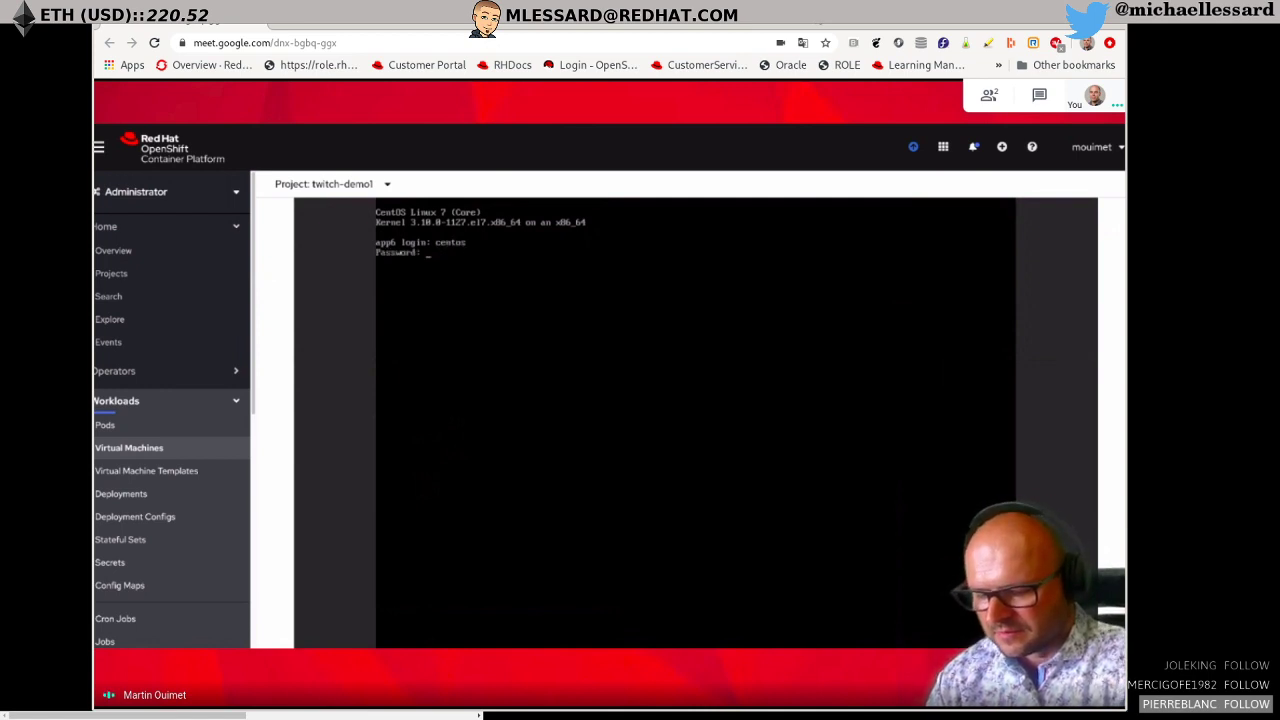
{"action": "key", "text": "Return"}
{"action": "key", "text": "Return"}
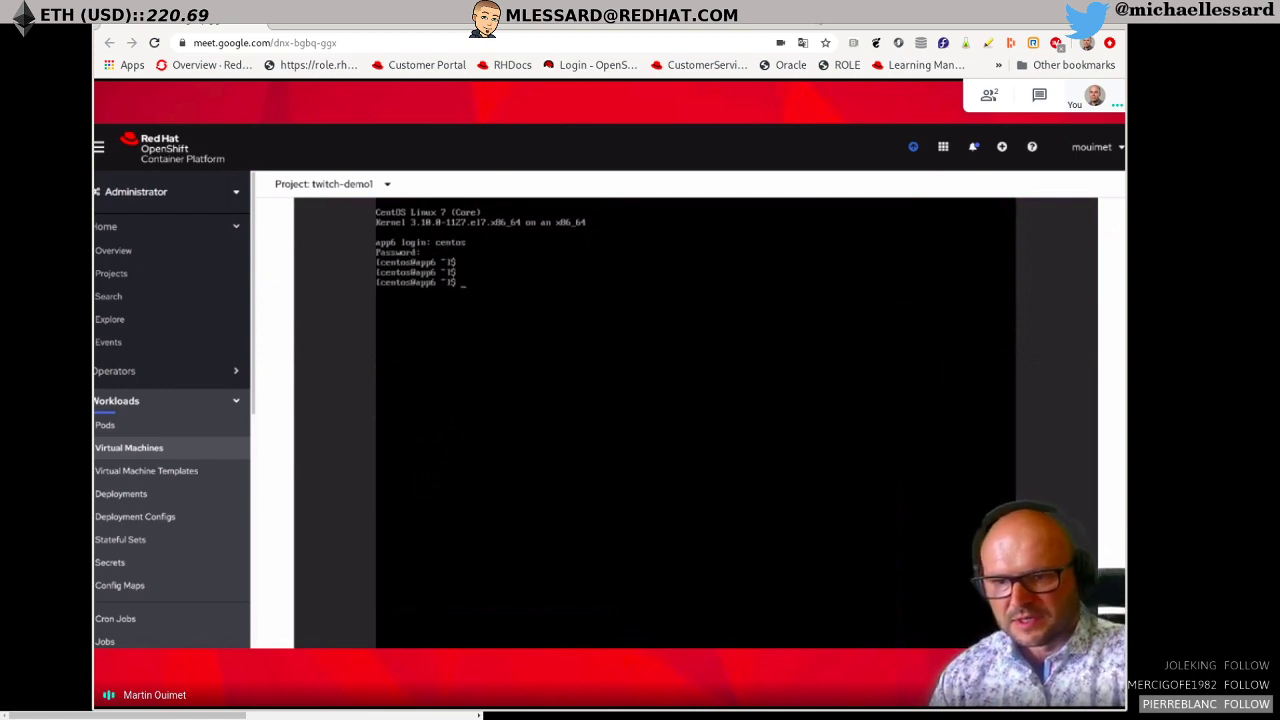
Show the app6 guest's network addresses with ip ad and its routing table with ip route.
{"action": "key", "text": "Return"}
{"action": "type", "text": "ip ad"}
{"action": "key", "text": "Return"}
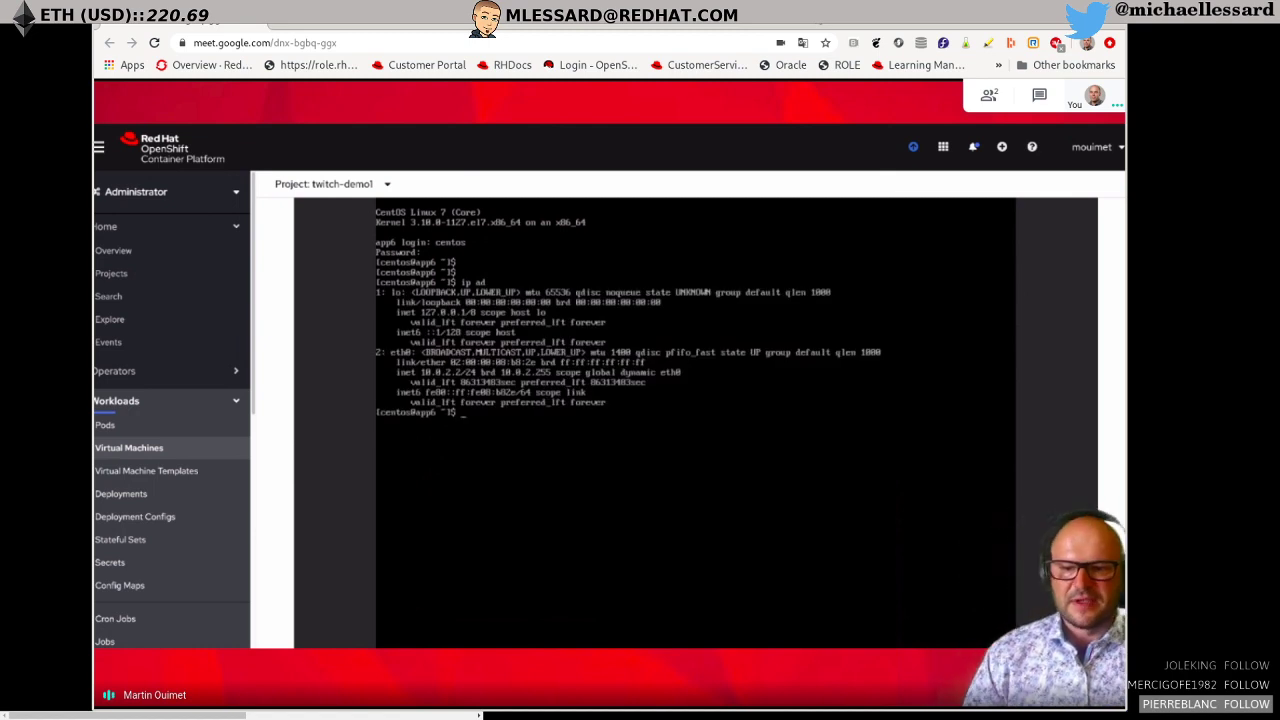
{"action": "type", "text": "ip route"}
{"action": "key", "text": "Return"}
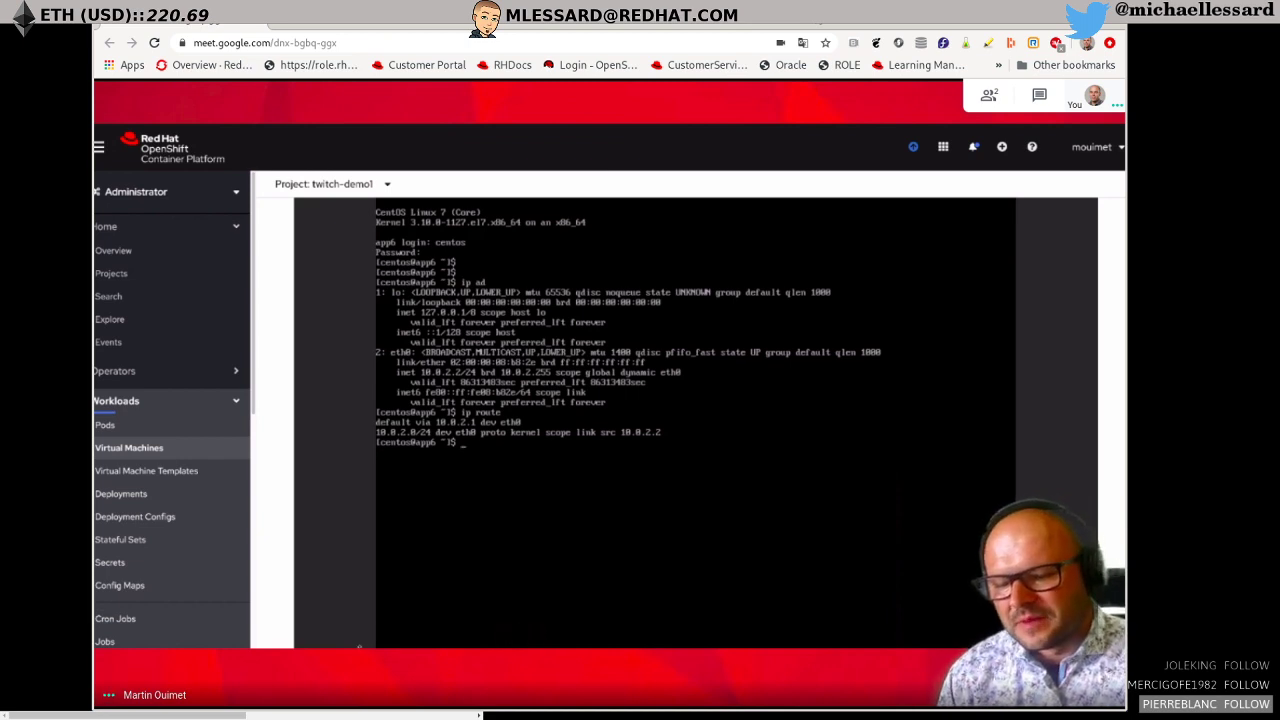
Switch to Visual Studio Code and review the section of script.md on installing a Windows VM from CDROM.
{"action": "left_click", "coordinate": [594, 646]}
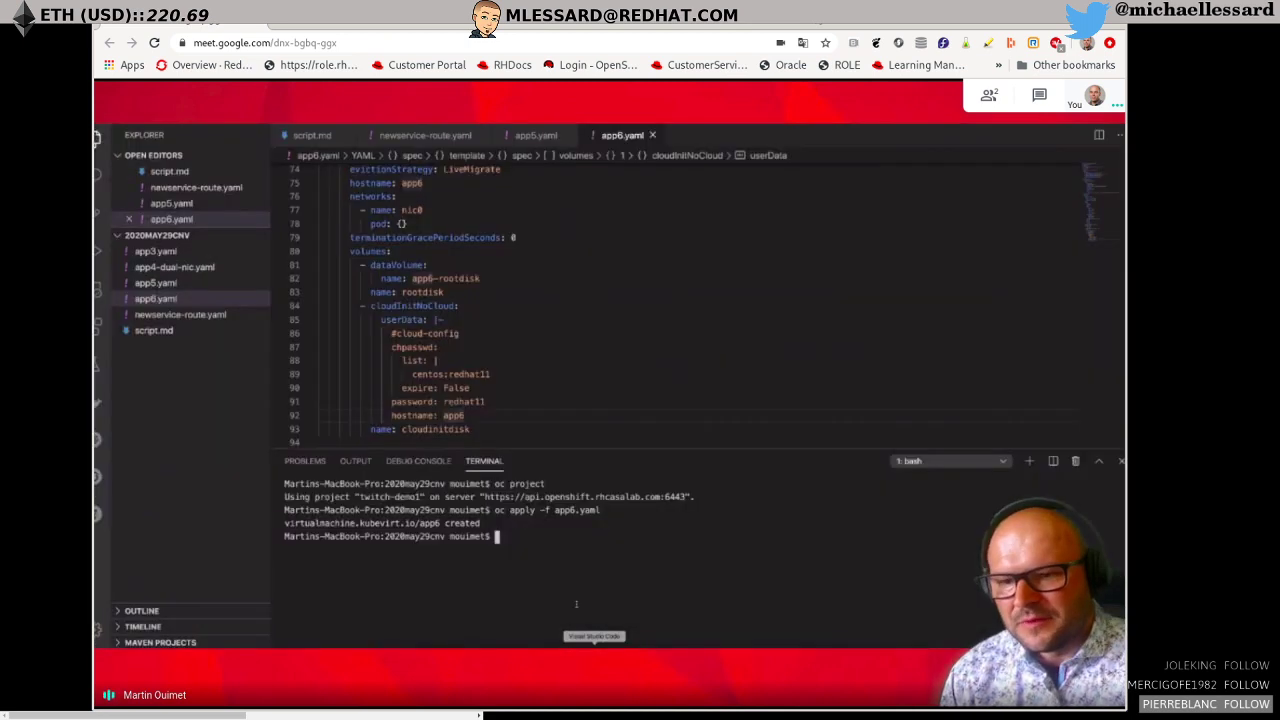
{"action": "left_click", "coordinate": [316, 136]}
{"action": "scroll", "coordinate": [443, 279], "scroll_direction": "down", "scroll_amount": 2}
{"action": "scroll", "coordinate": [443, 279], "scroll_direction": "down", "scroll_amount": 3}
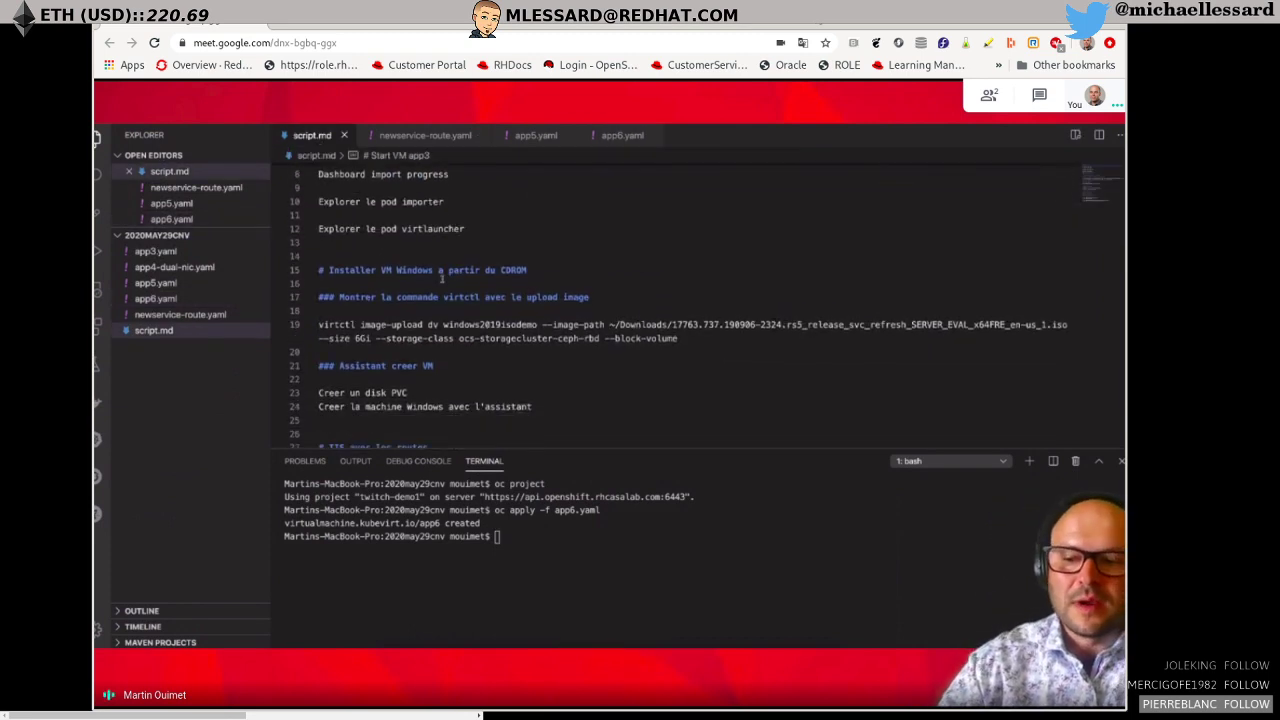
{"action": "scroll", "coordinate": [441, 279], "scroll_direction": "down", "scroll_amount": 2}
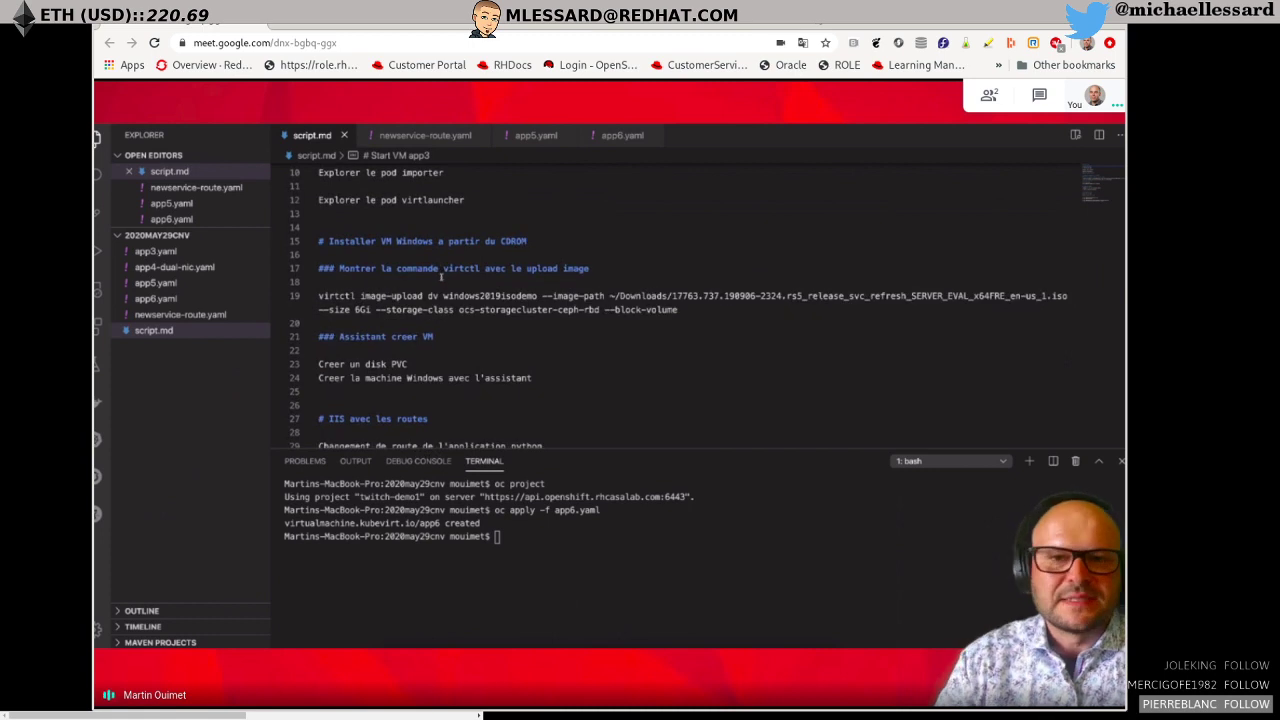
Open newservice-route.yaml, and list the virtctl commands in the terminal with virtctl --help, highlighting image-upload.
{"action": "left_click", "coordinate": [426, 136]}
{"action": "left_click", "coordinate": [527, 549]}
{"action": "key", "text": "super+Tab"}
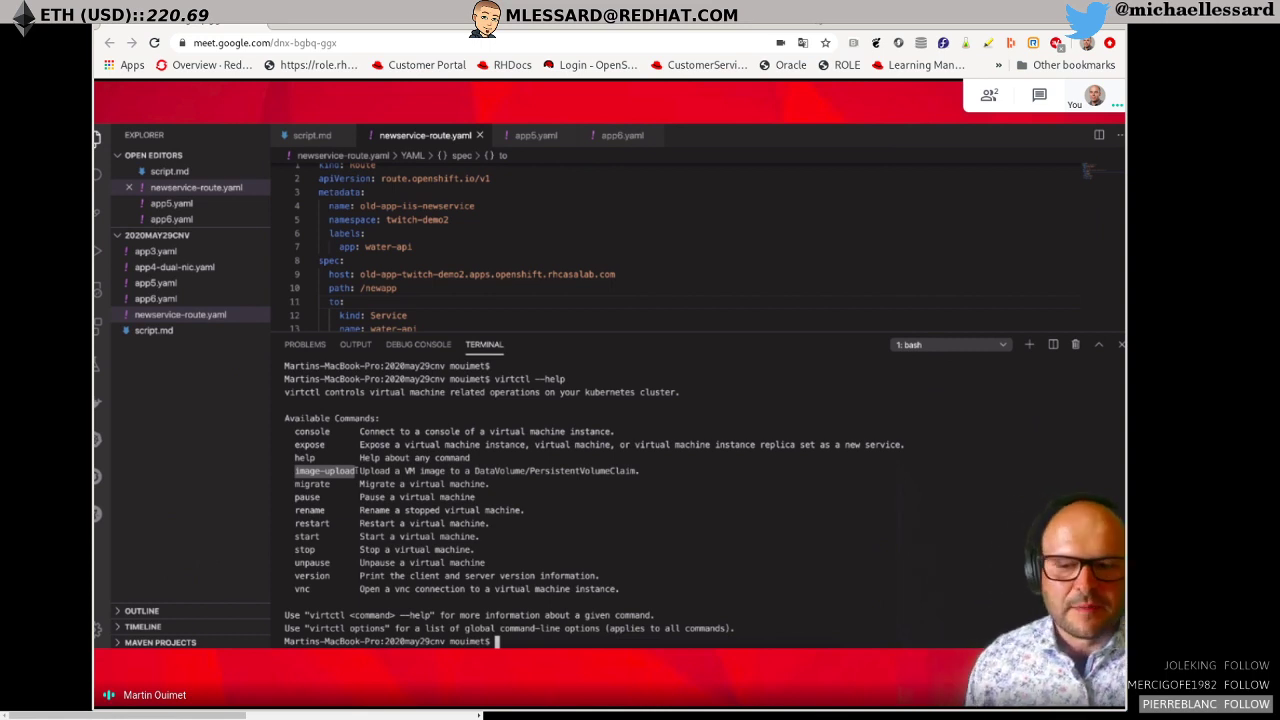
Review the virtctl image-upload command in script.md, highlighting the windows2019isodemo data volume, storage class, block-volume option and 6Gi size.
{"action": "left_click", "coordinate": [297, 136]}
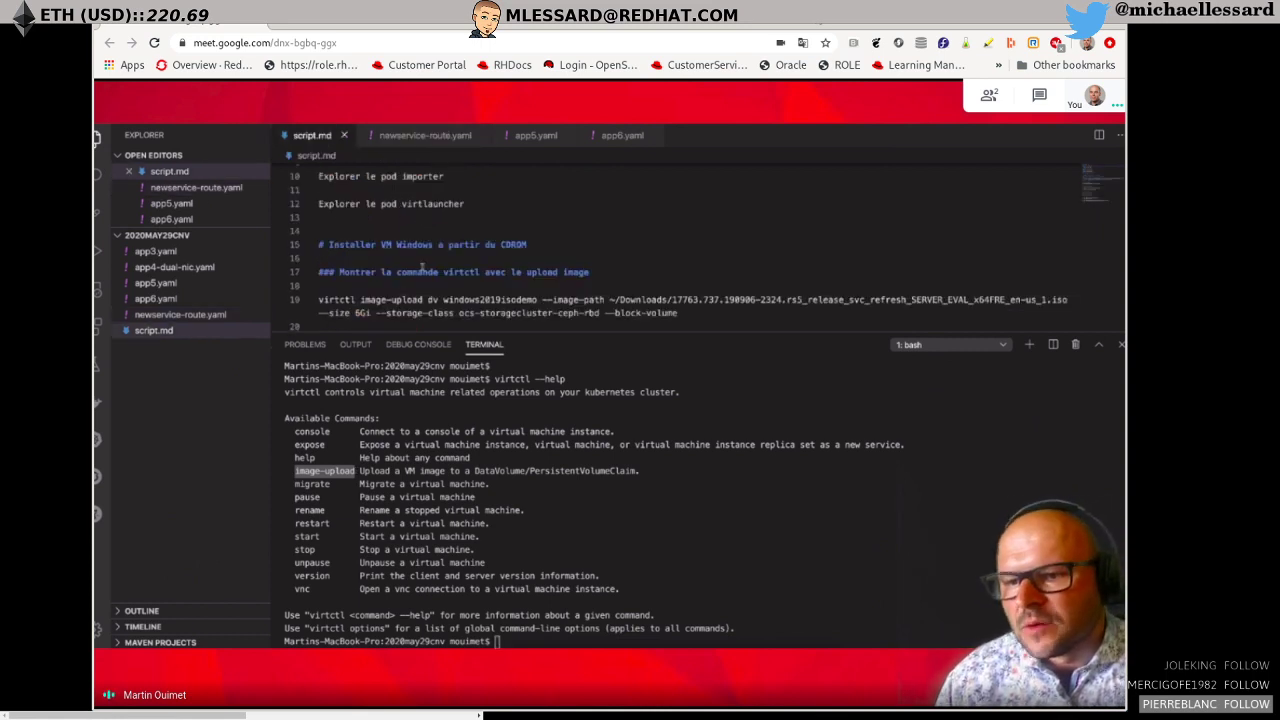
{"action": "scroll", "coordinate": [503, 275], "scroll_direction": "down", "scroll_amount": 1}
{"action": "double_click", "coordinate": [503, 278]}
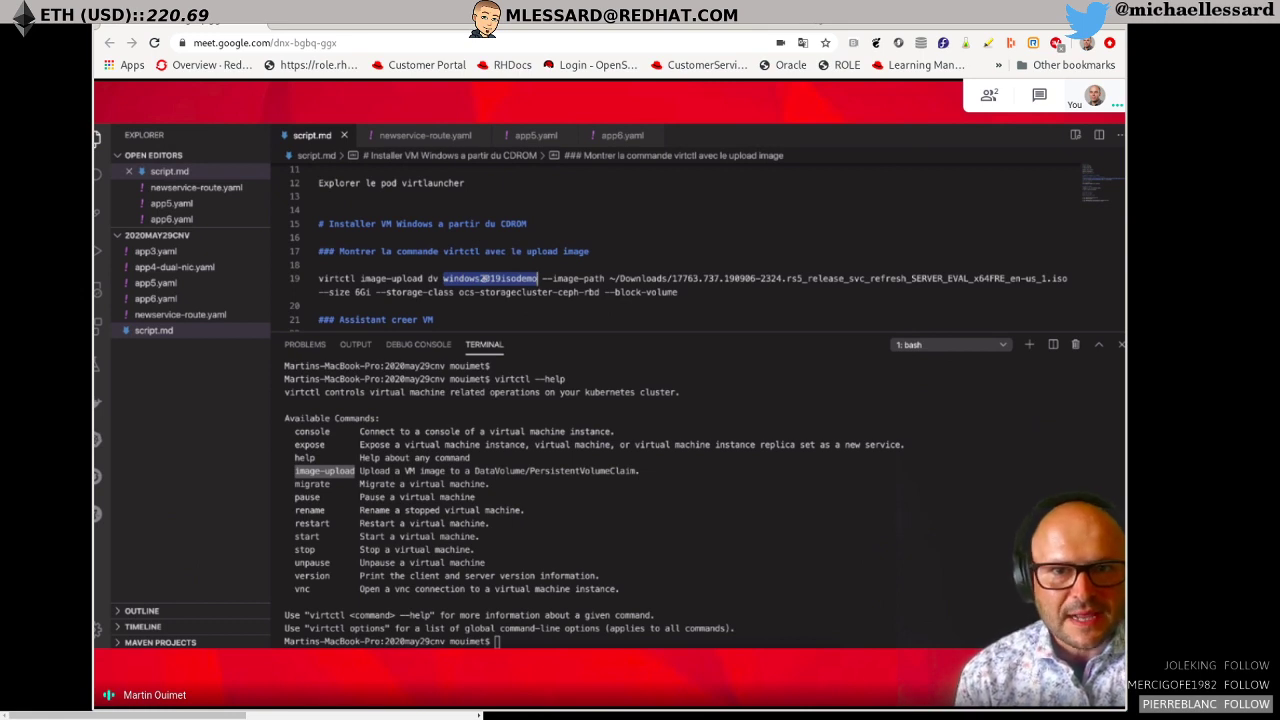
{"action": "left_click_drag", "start_coordinate": [318, 279], "coordinate": [422, 279]}
{"action": "left_click", "coordinate": [436, 279]}
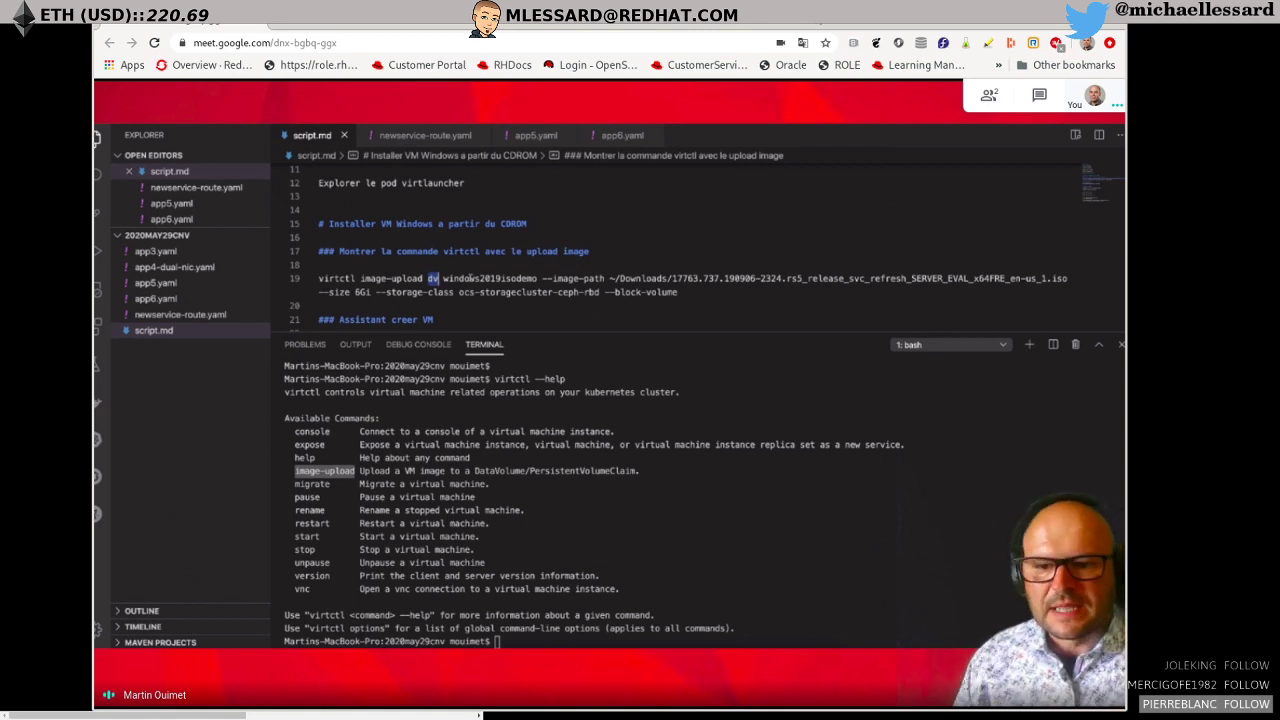
{"action": "left_click_drag", "start_coordinate": [459, 292], "coordinate": [600, 292]}
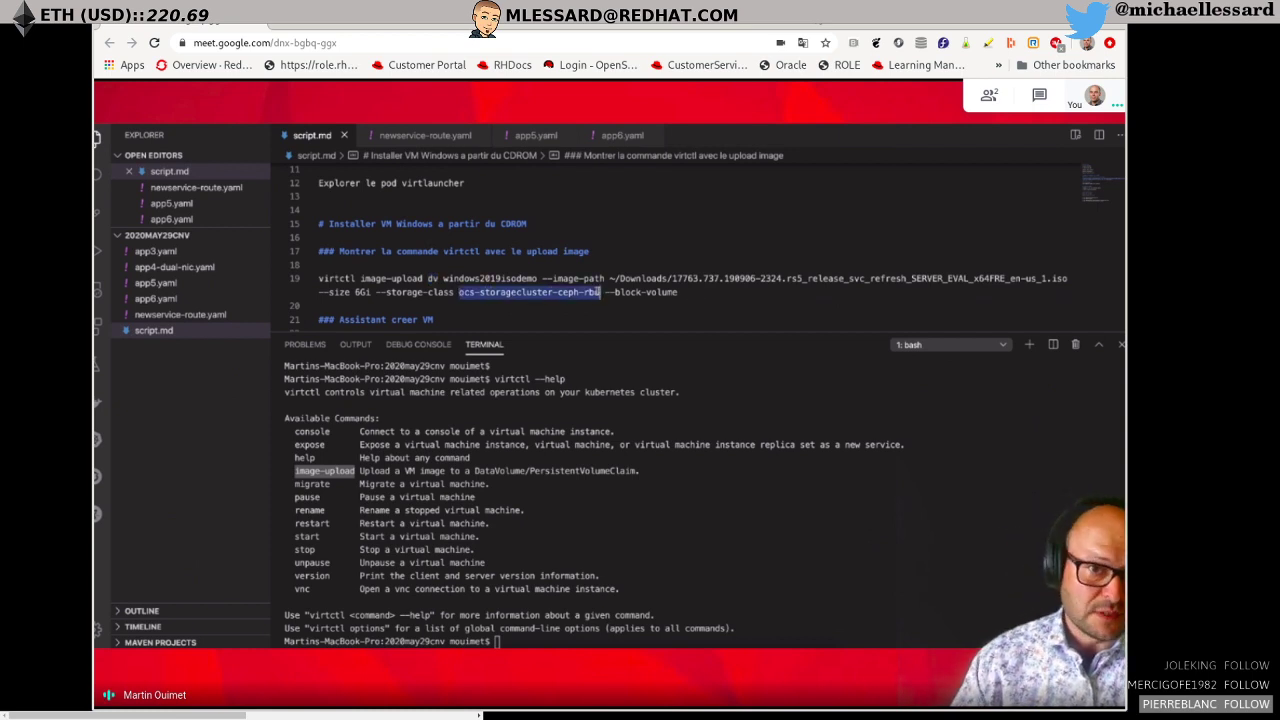
{"action": "left_click_drag", "start_coordinate": [614, 292], "coordinate": [679, 292]}
{"action": "double_click", "coordinate": [363, 292]}
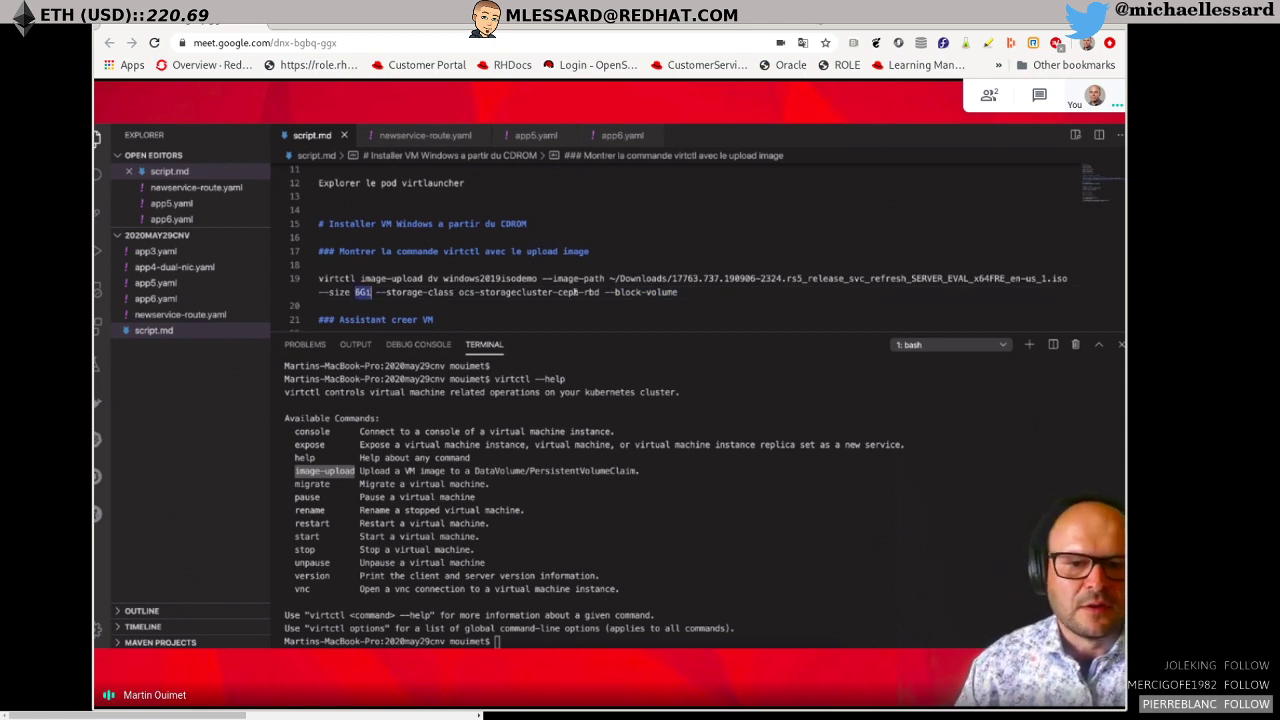
Copy the full virtctl image-upload command from script.md, and switch the active oc project to twitch-demo2 in the terminal.
{"action": "left_click_drag", "start_coordinate": [679, 292], "coordinate": [475, 292]}
{"action": "left_click_drag", "start_coordinate": [277, 296], "coordinate": [267, 284]}
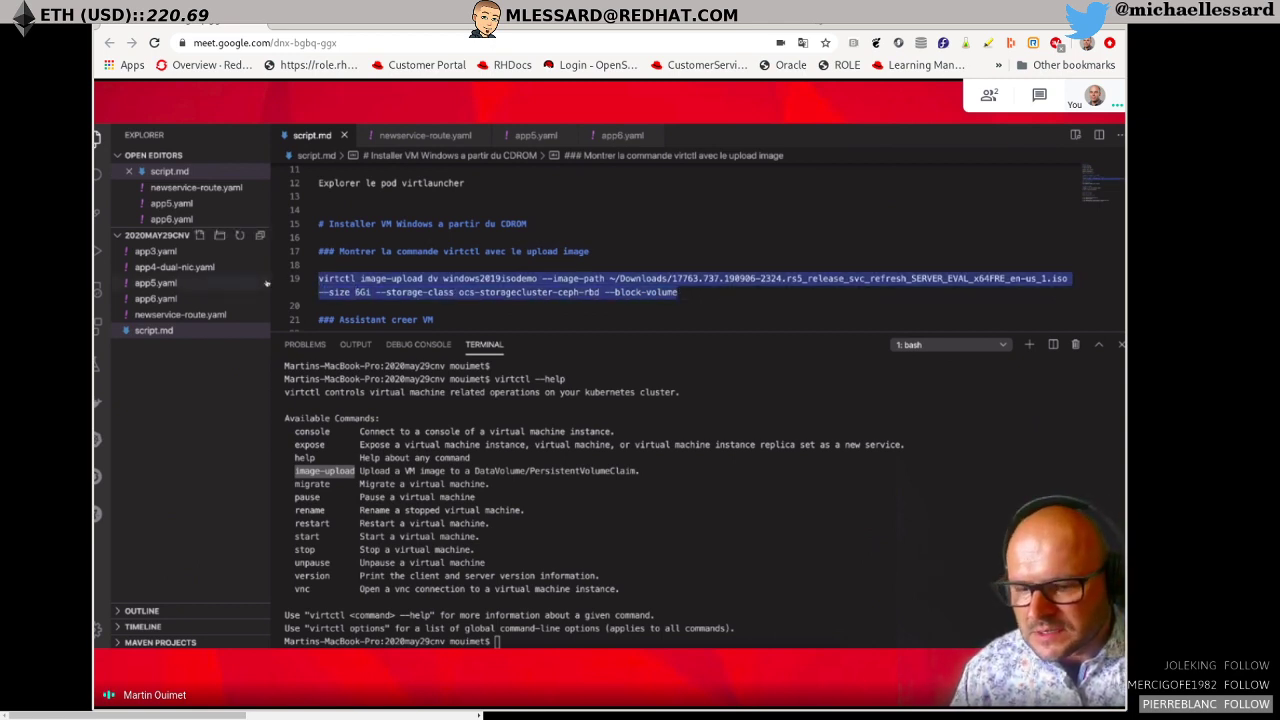
{"action": "left_click", "coordinate": [598, 536]}
{"action": "type", "text": "oc project"}
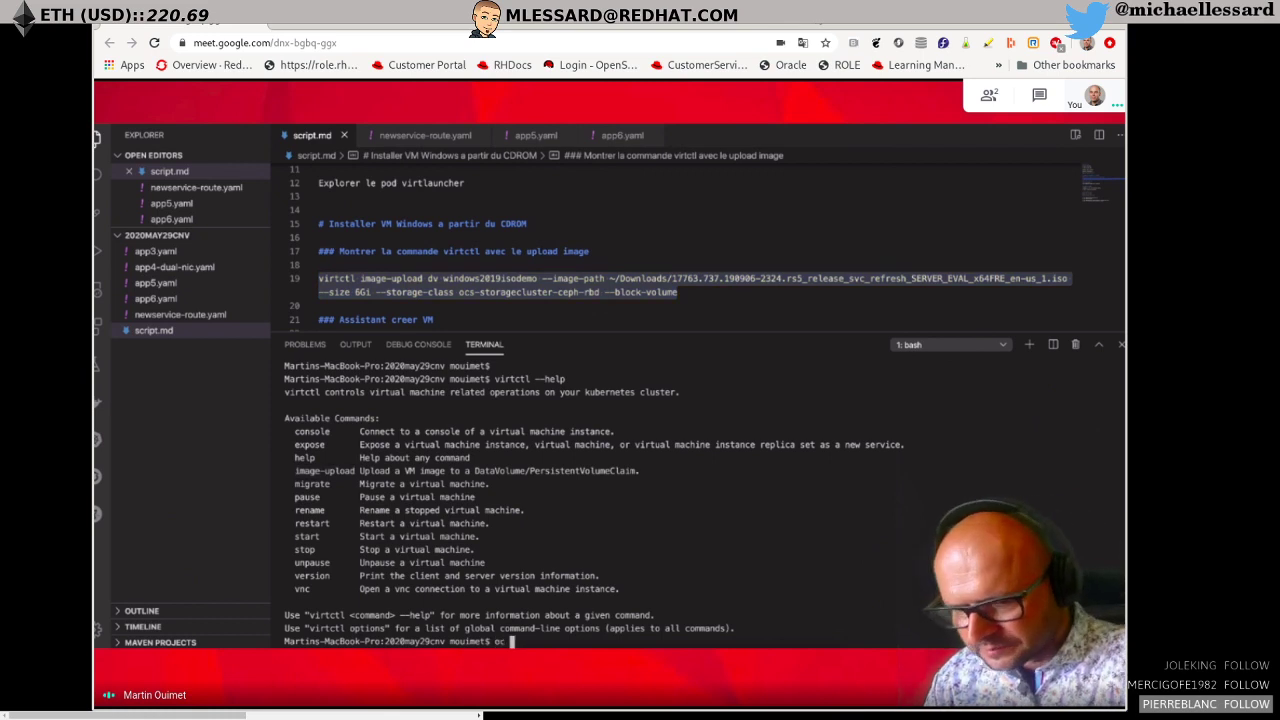
{"action": "key", "text": "Return"}
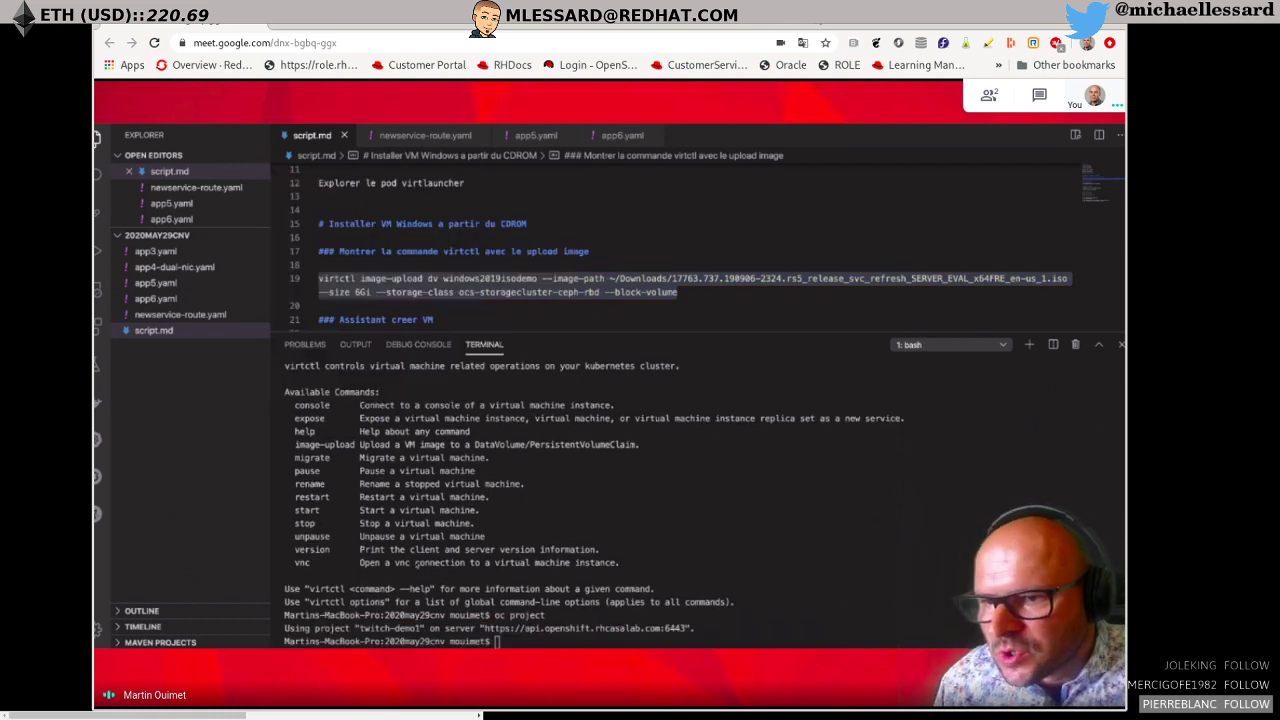
{"action": "type", "text": "oc project "}
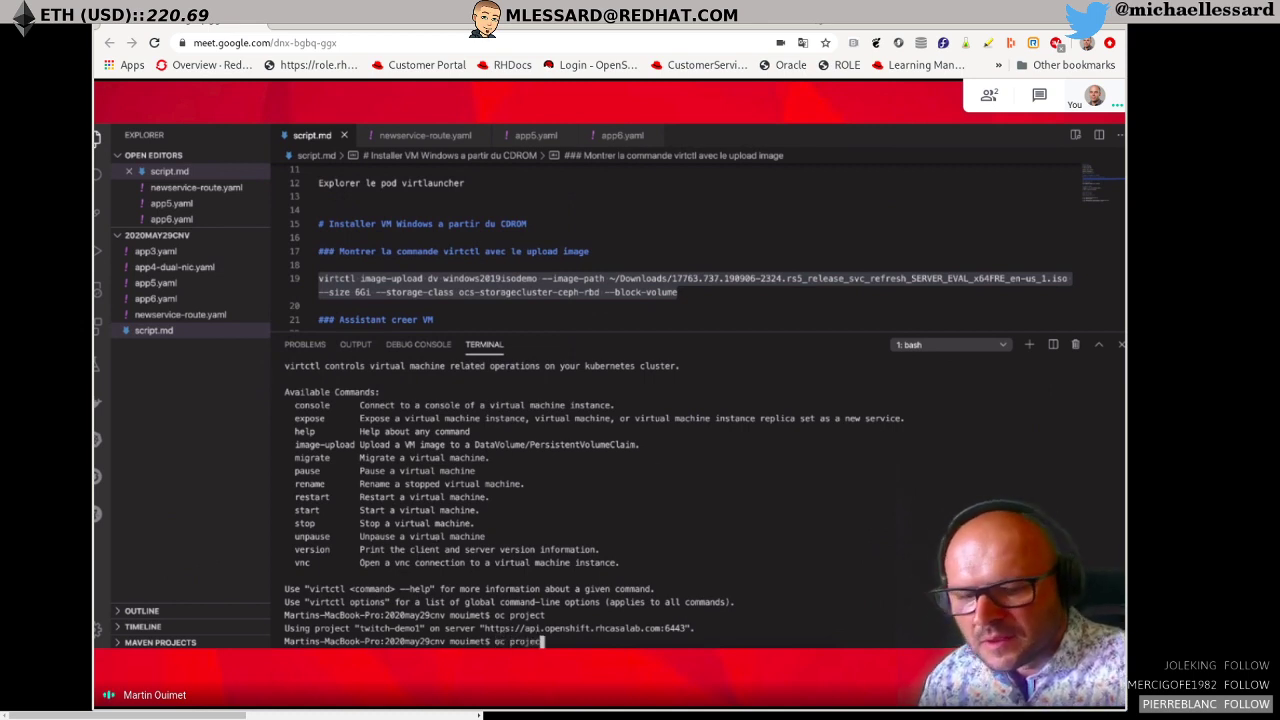
{"action": "type", "text": "twitch"}
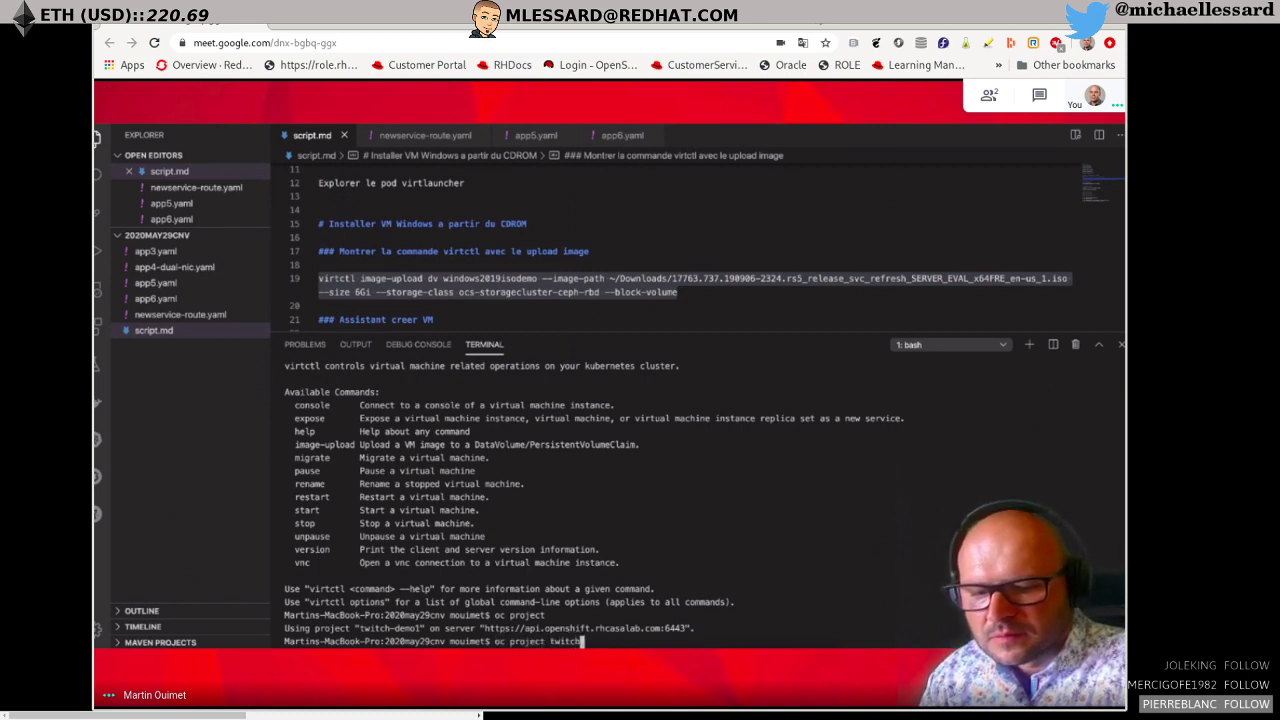
{"action": "type", "text": "-demo2"}
{"action": "key", "text": "Return"}
List the virtual machines of the twitch-demo2 project with oc get vm.
{"action": "type", "text": "oc"}
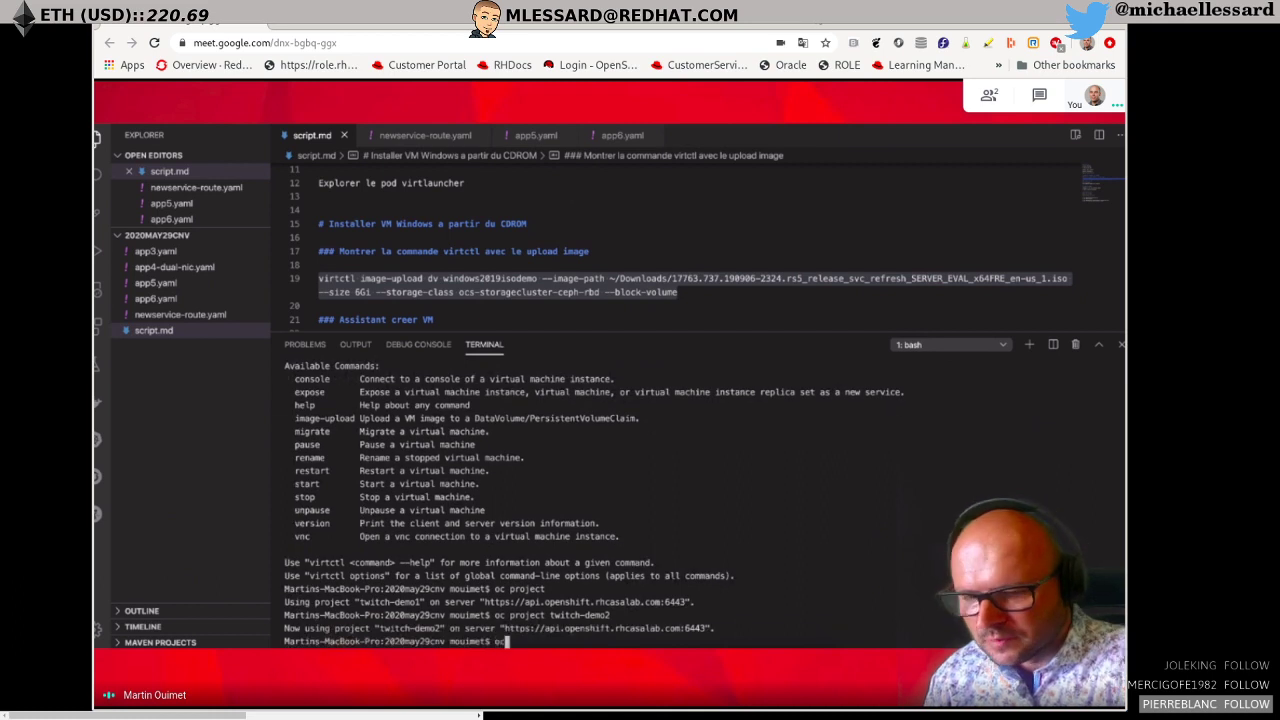
{"action": "type", "text": " get vm"}
{"action": "key", "text": "Return"}
{"action": "key", "text": "Return"}
{"action": "key", "text": "Return"}
{"action": "key", "text": "Return"}
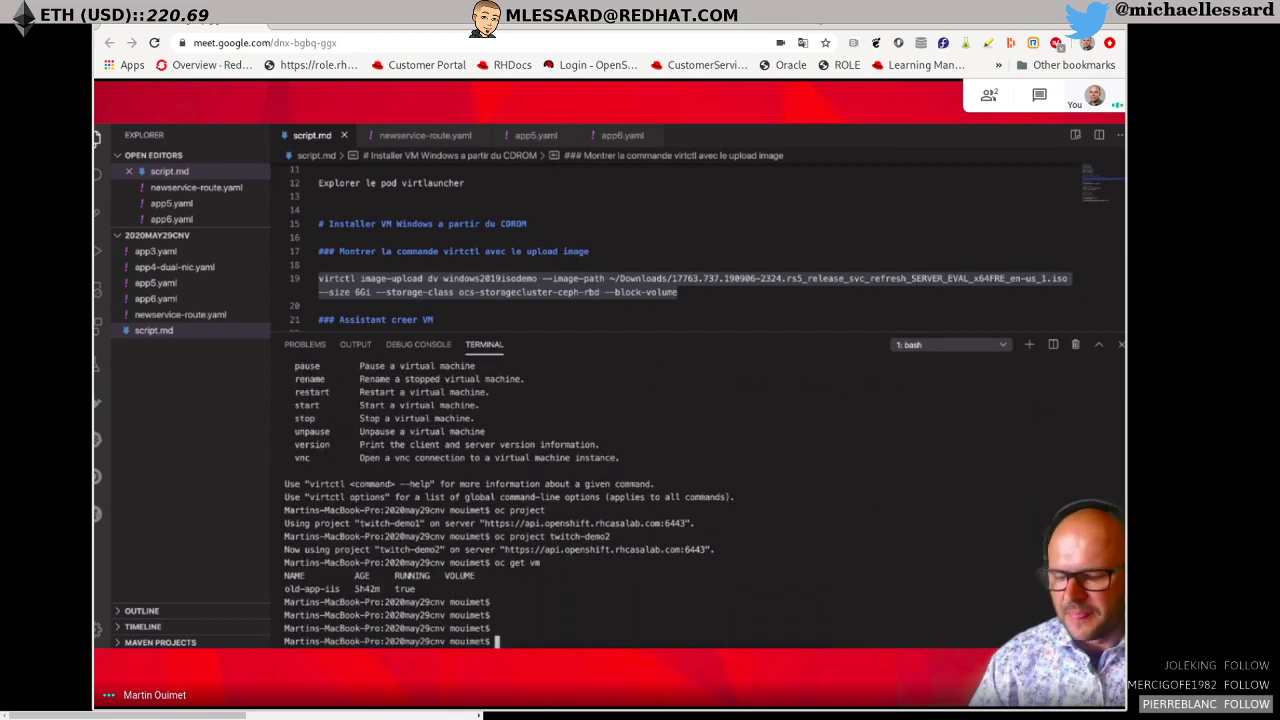
Run the copied virtctl image-upload command to upload the Windows 2019 ISO to windows2019isodemo with 6Gi, ocs-storagecluster-ceph-rbd and block volume, highlighting the waiting line.
{"action": "type", "text": "virtctl image-upload dv windows2019isodemo --image-path ~/Downloads/17763.737.190906-2324.rs5_release_svc_refresh_SERVER_EVAL_x64FRE_en-us_1.iso --size 6Gi --storage-class ocs-storagecluster-ceph-rbd --block-volume"}
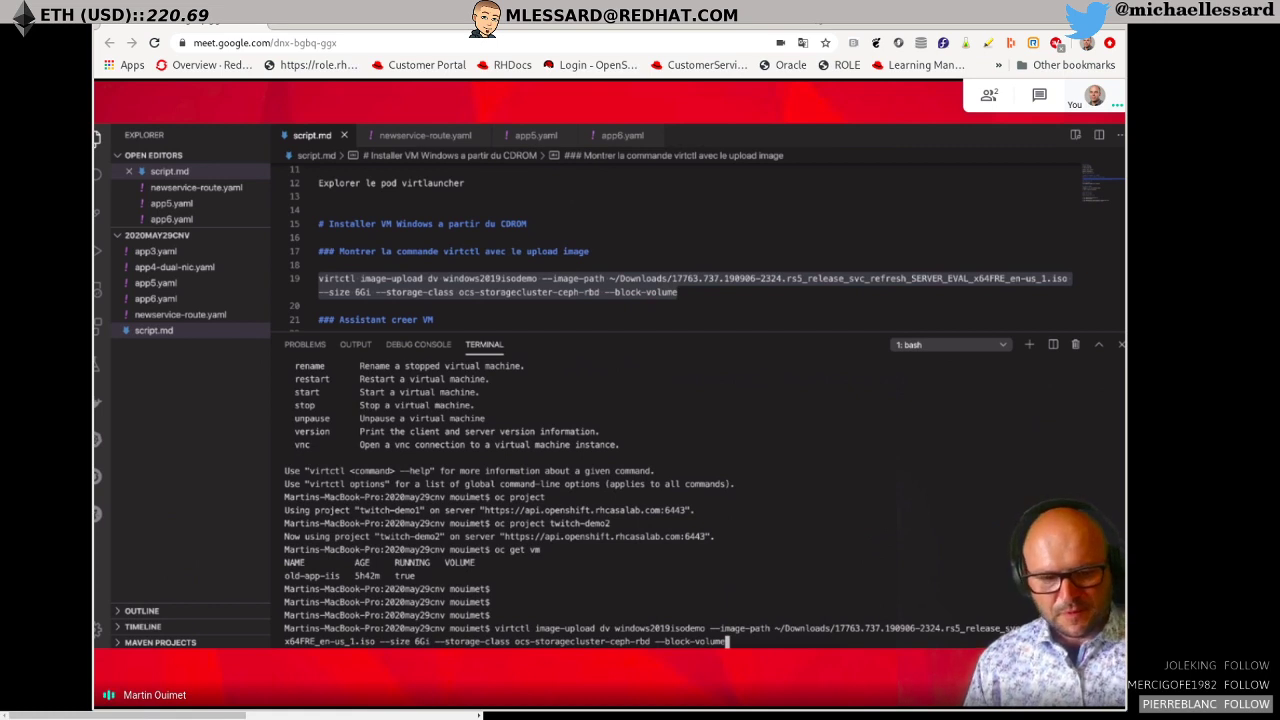
{"action": "key", "text": "Return"}
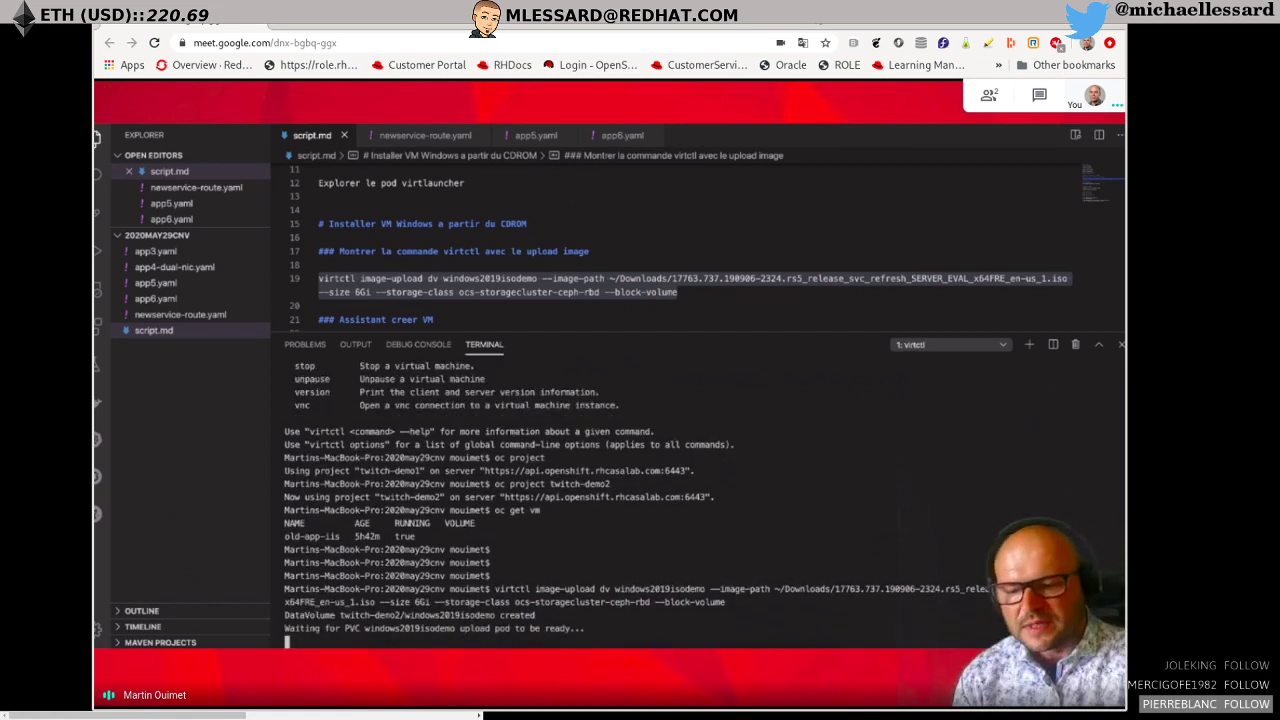
{"action": "left_click_drag", "start_coordinate": [328, 628], "coordinate": [591, 628]}
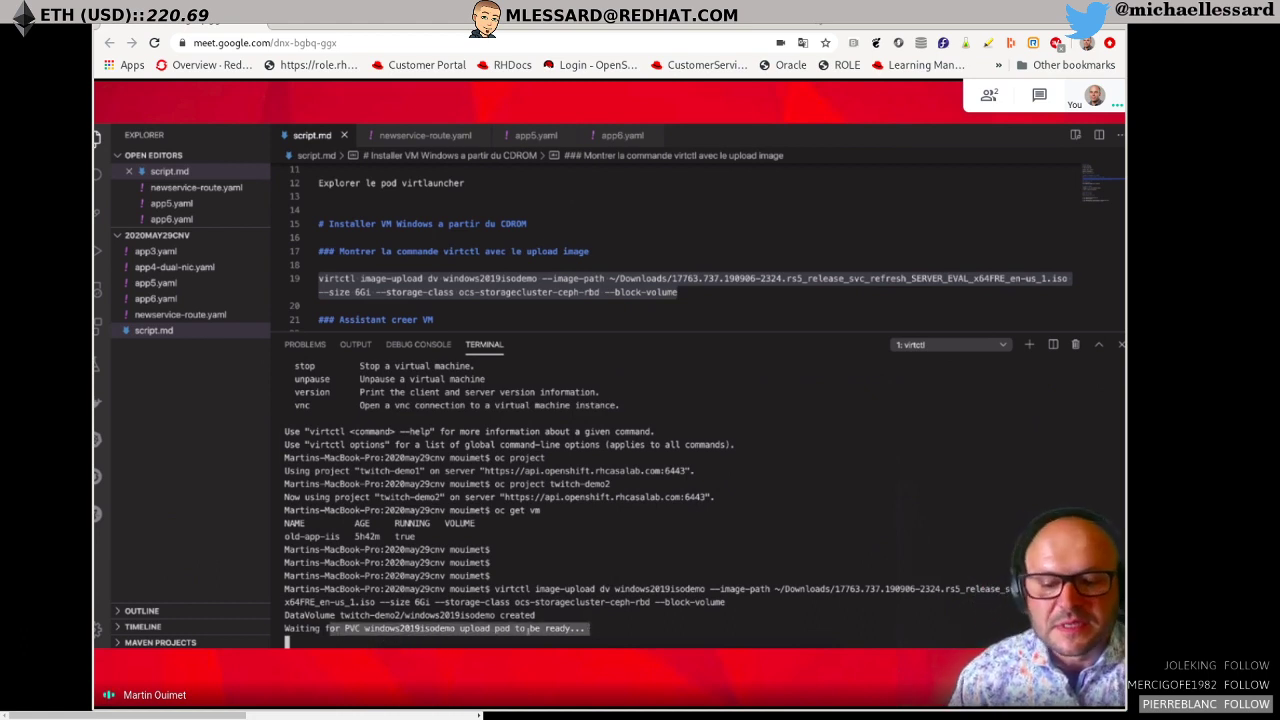
Switch to the OpenShift console and open the logs of the cdi-upload-windows2019isodemo pod in the twitch-demo2 project.
{"action": "key", "text": "super+shift+c"}
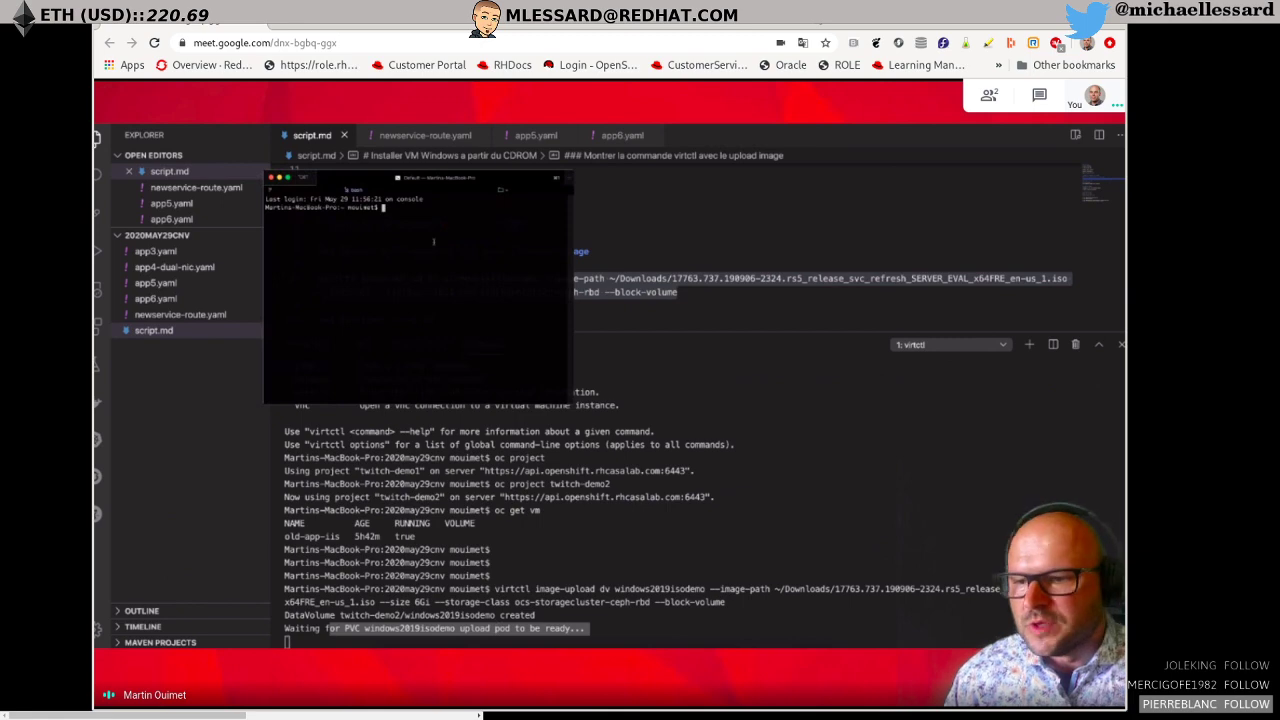
{"action": "key", "text": "super+Tab"}
{"action": "key", "text": "super+Tab"}
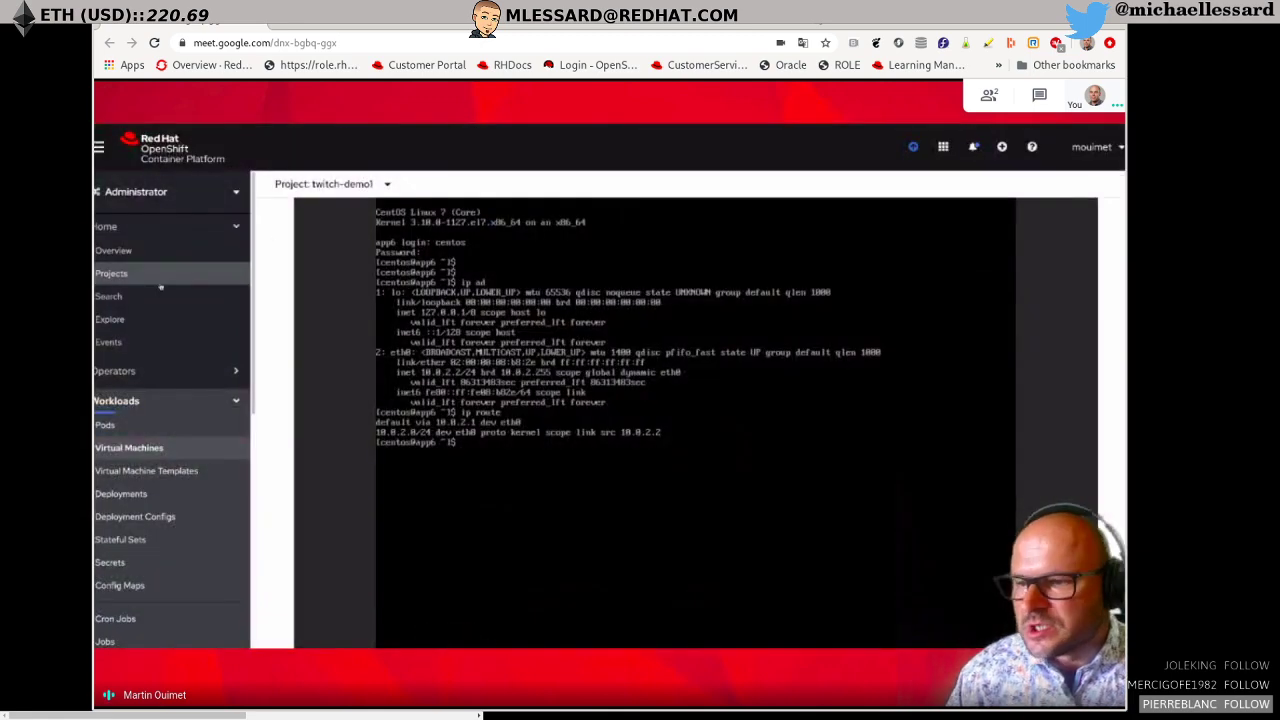
{"action": "left_click", "coordinate": [105, 425]}
{"action": "left_click", "coordinate": [330, 184]}
{"action": "scroll", "coordinate": [370, 400], "scroll_direction": "down", "scroll_amount": 10}
{"action": "scroll", "coordinate": [368, 438], "scroll_direction": "down", "scroll_amount": 5}
{"action": "left_click", "coordinate": [364, 456]}
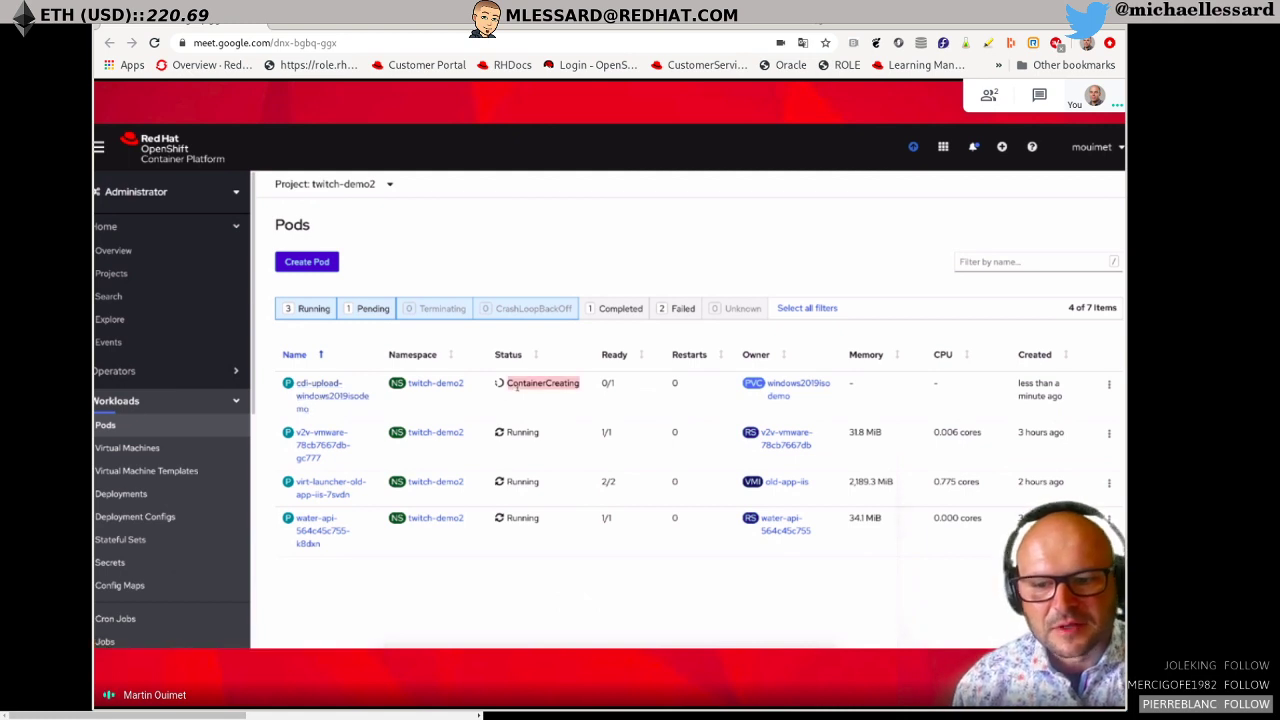
{"action": "left_click", "coordinate": [322, 390]}
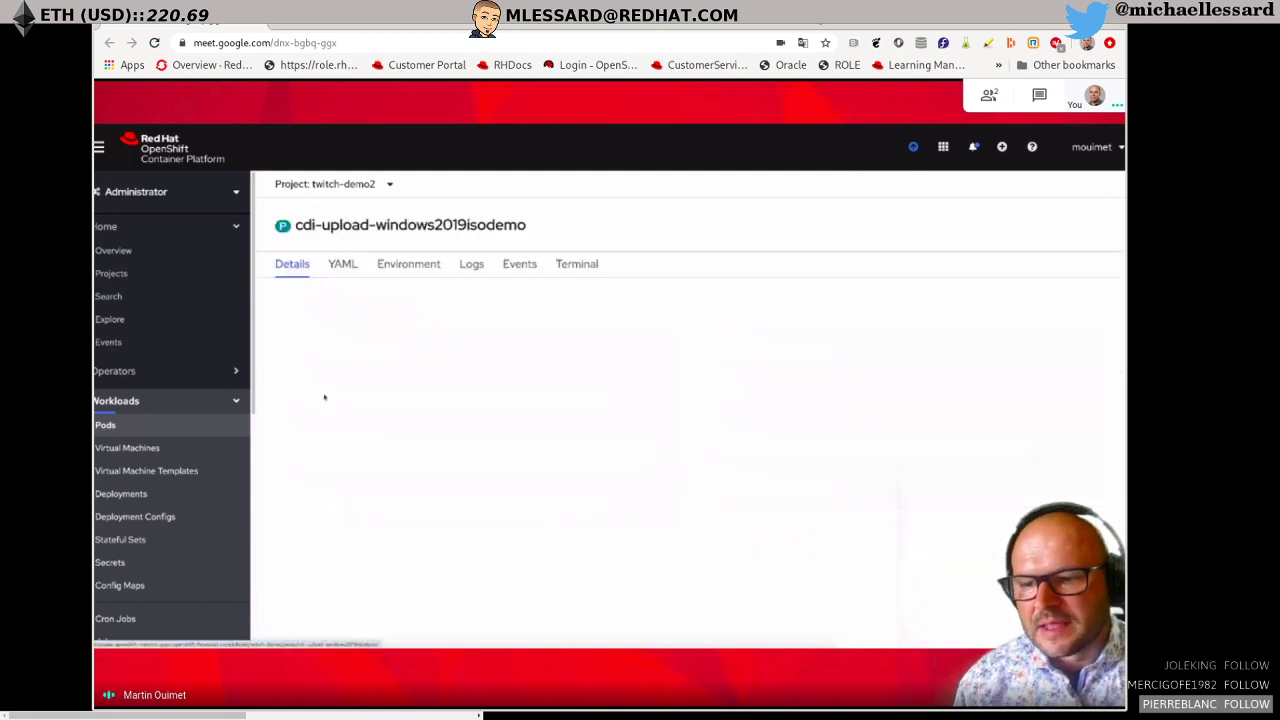
{"action": "left_click", "coordinate": [471, 285]}
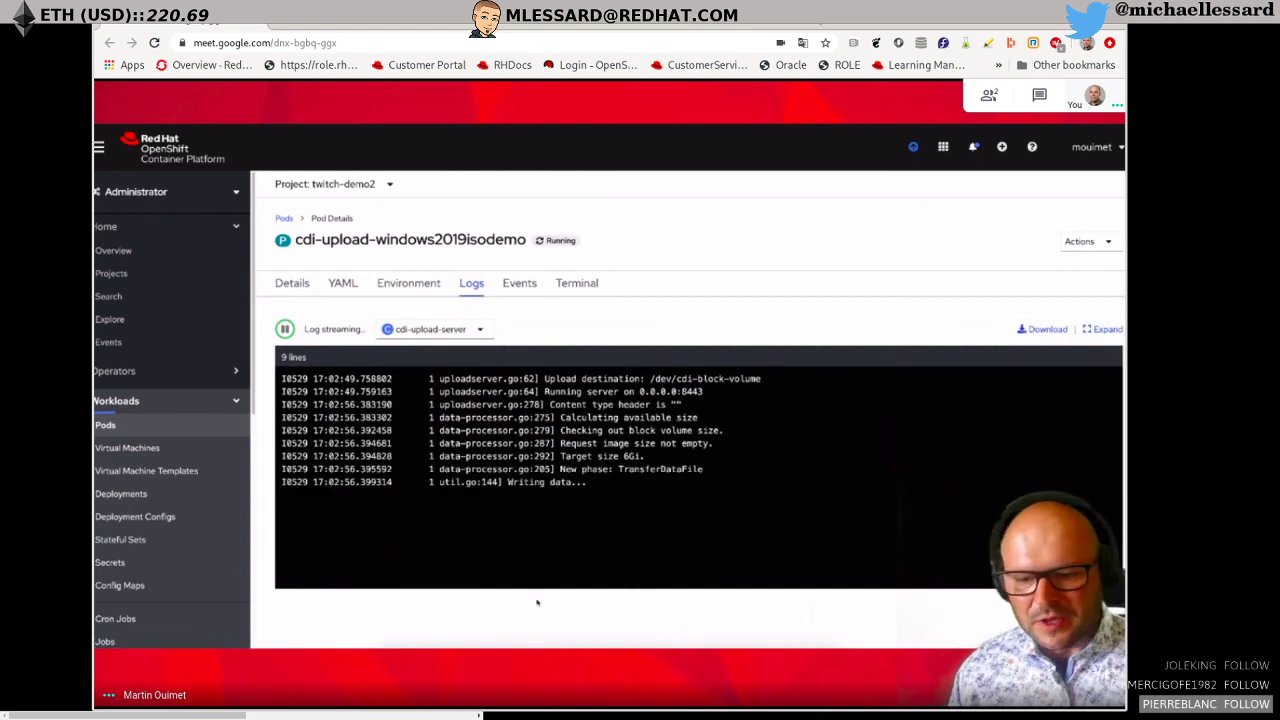
Check the ISO upload progress in the Visual Studio Code terminal, and return to the OpenShift console.
{"action": "left_click", "coordinate": [594, 645]}
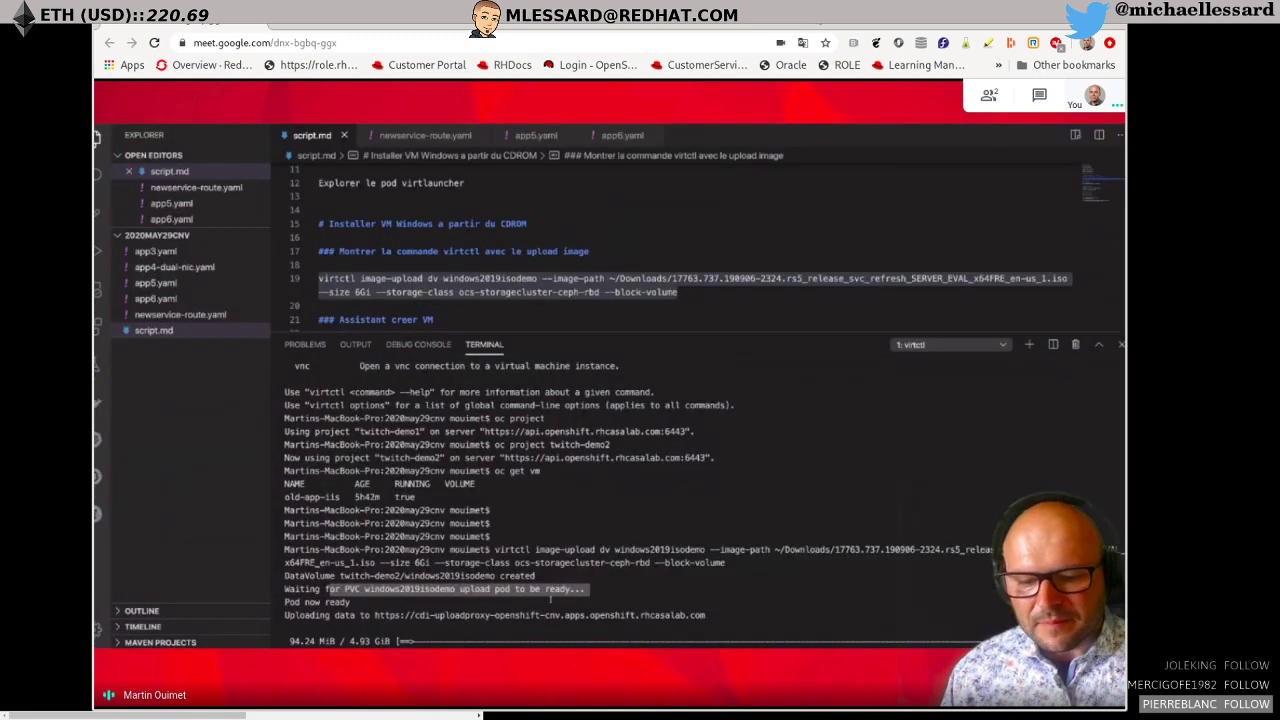
{"action": "left_click", "coordinate": [550, 598]}
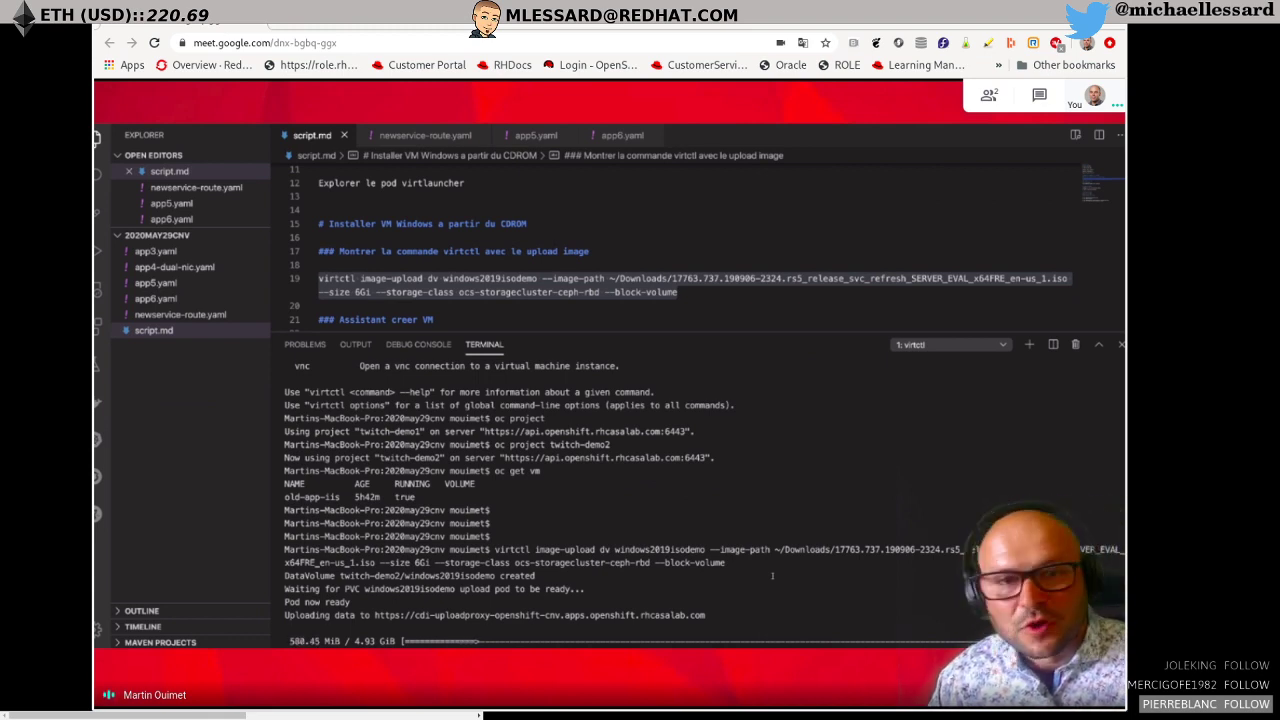
{"action": "key", "text": "super+Tab"}
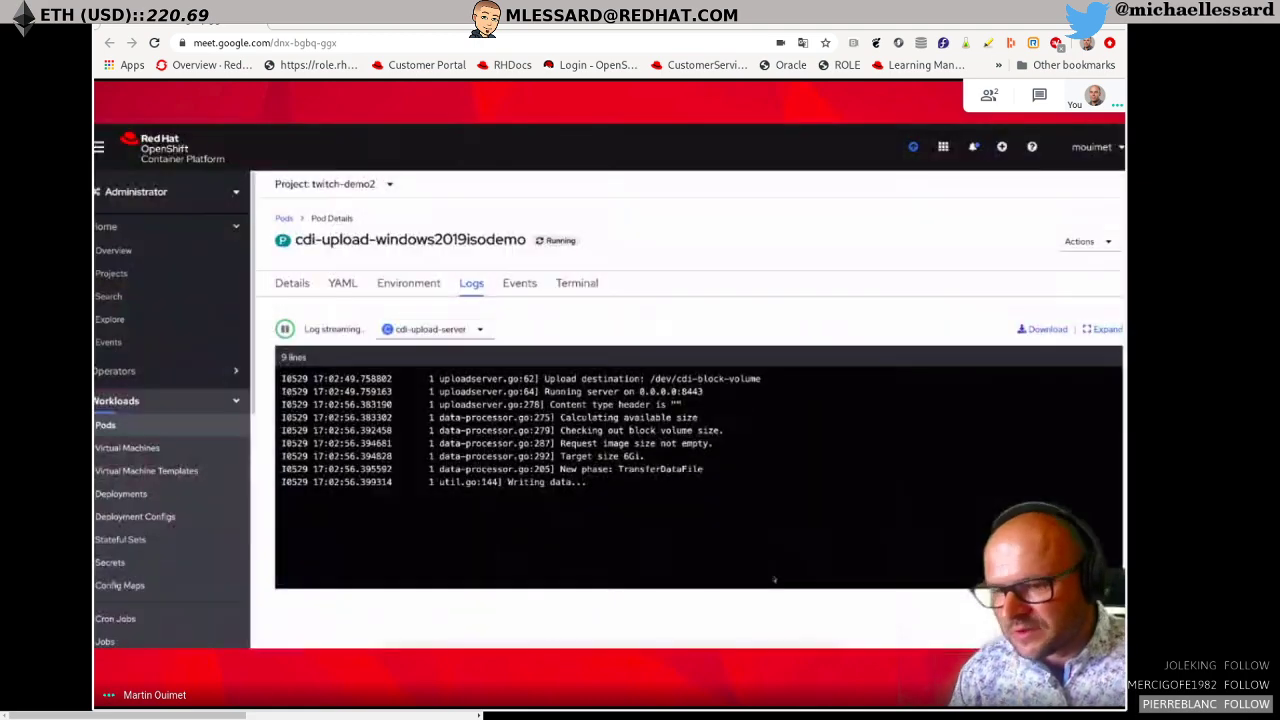
{"action": "left_click", "coordinate": [239, 452]}
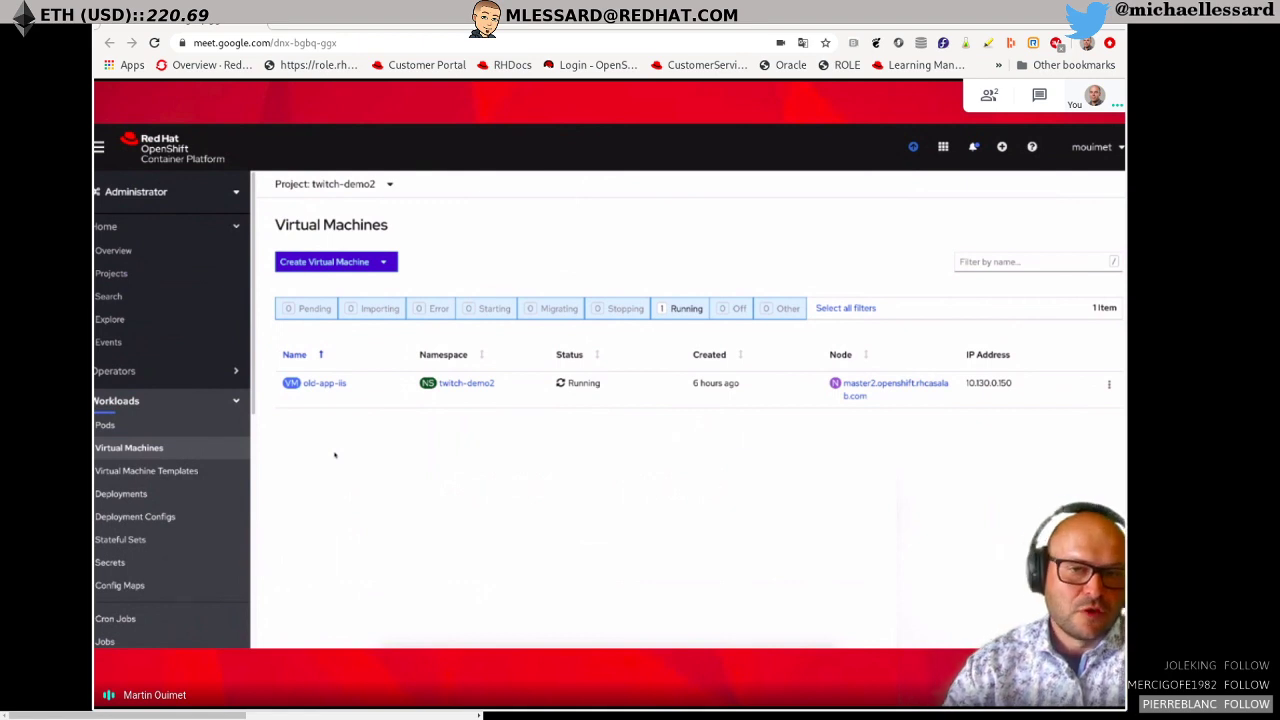
{"action": "left_click", "coordinate": [358, 263]}
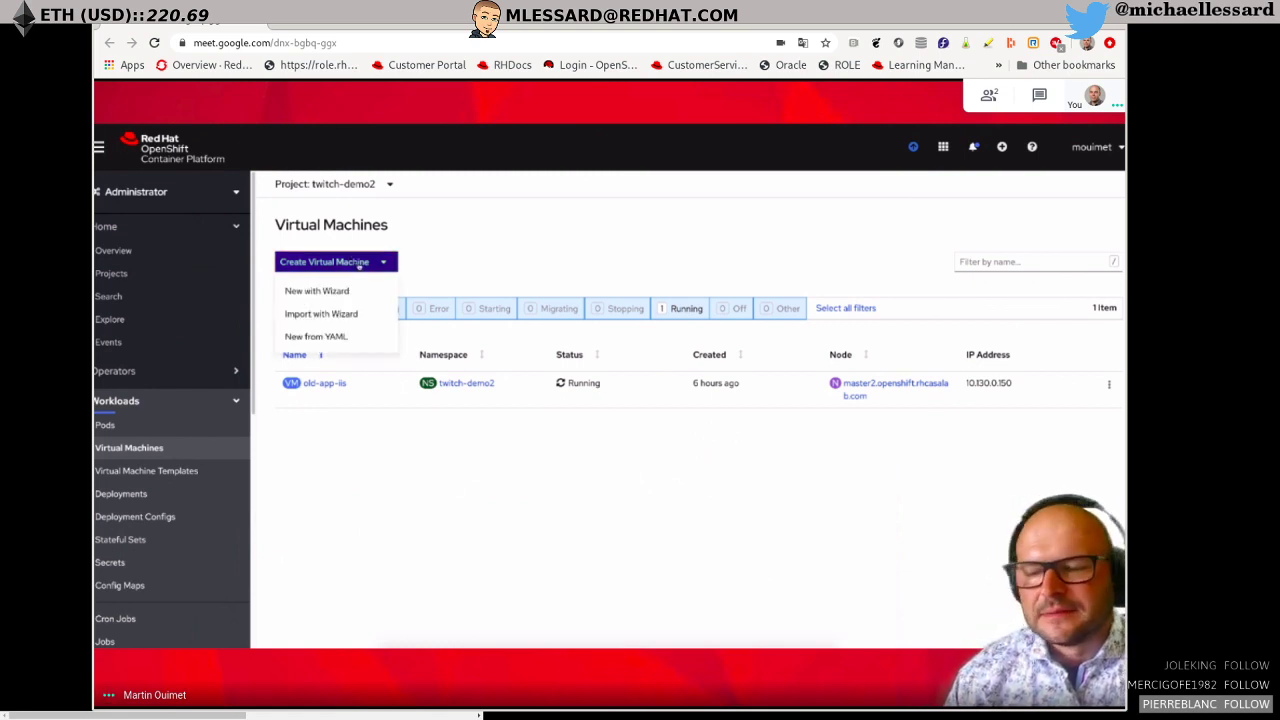
{"action": "left_click", "coordinate": [320, 291]}
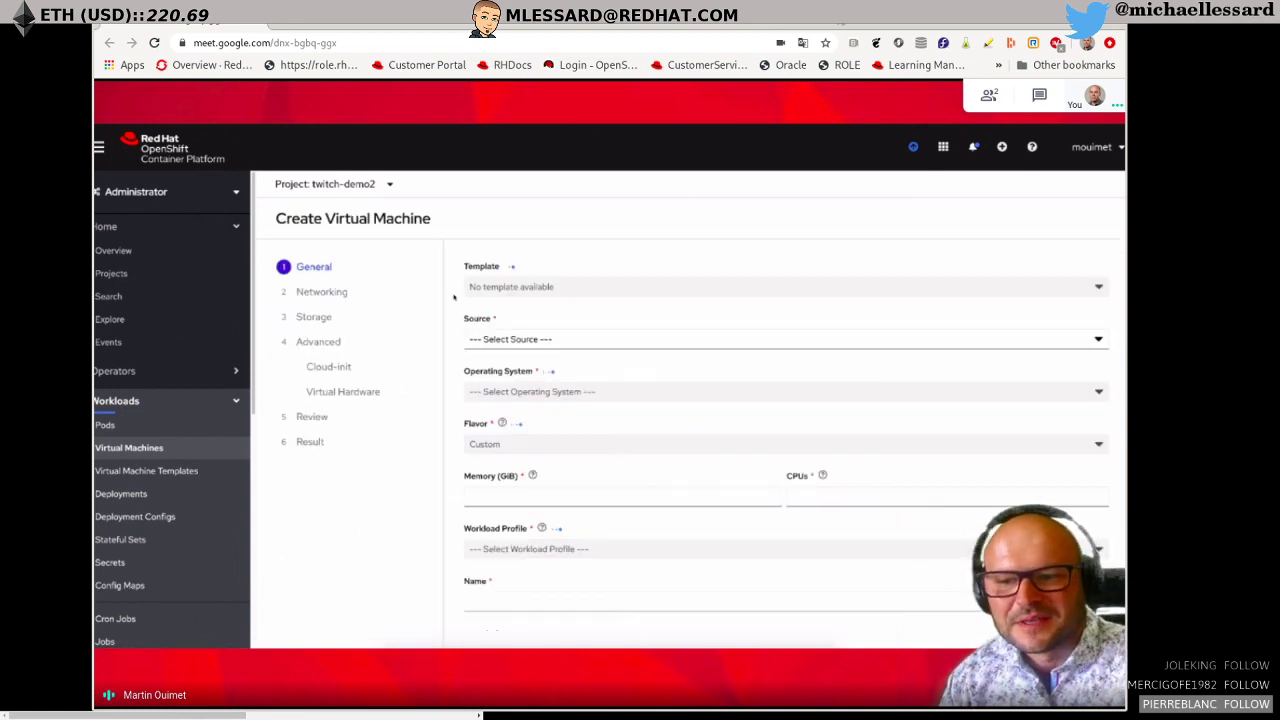
{"action": "left_click", "coordinate": [508, 340]}
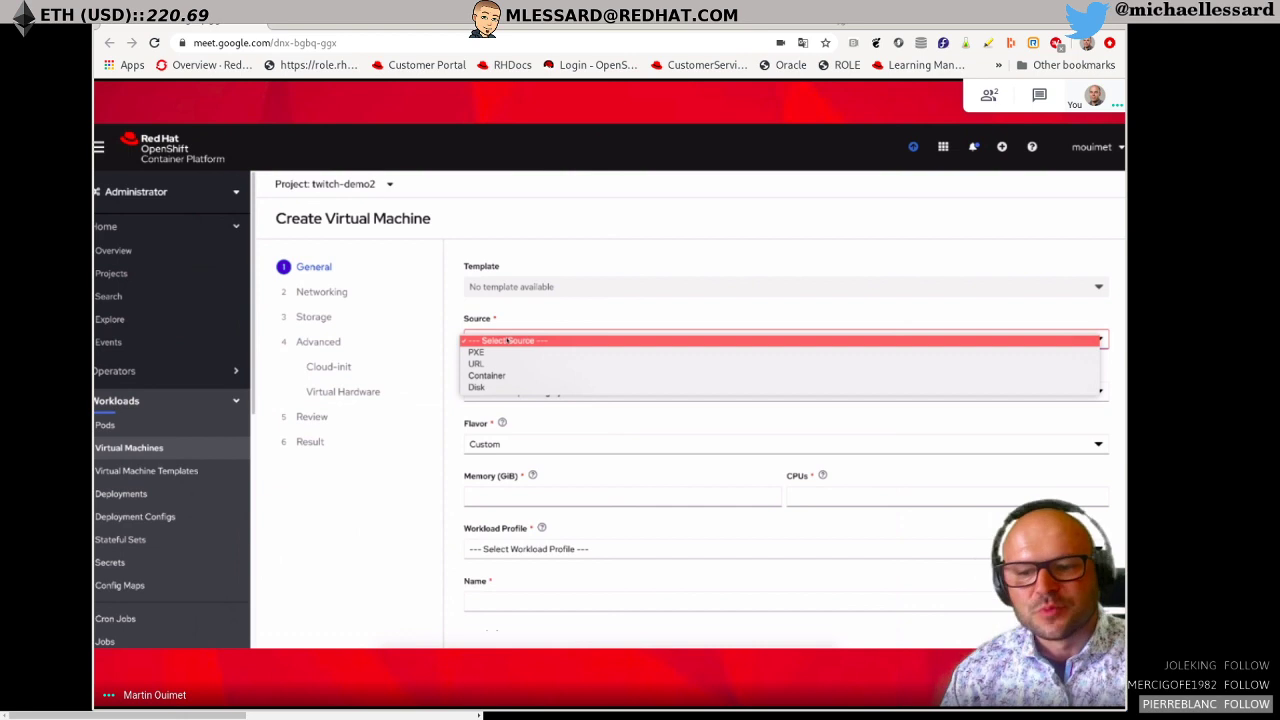
{"action": "left_click", "coordinate": [508, 341]}
{"action": "left_click", "coordinate": [495, 390]}
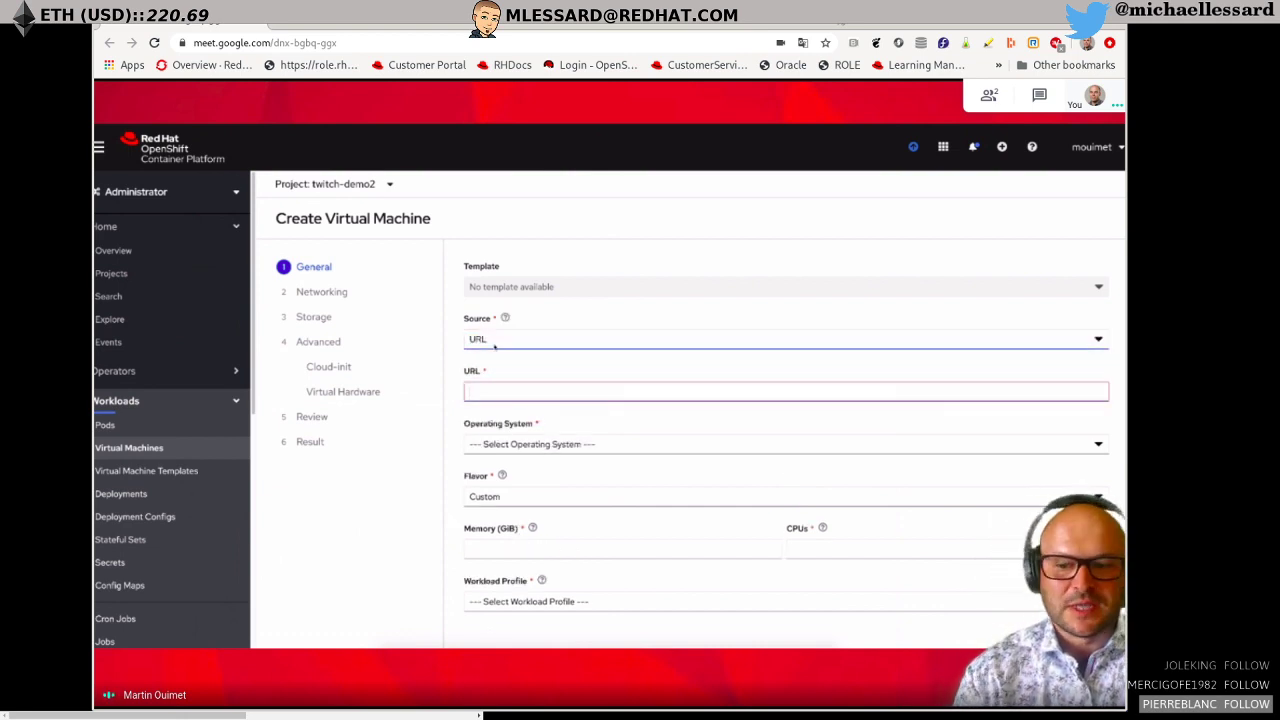
{"action": "left_click", "coordinate": [494, 340]}
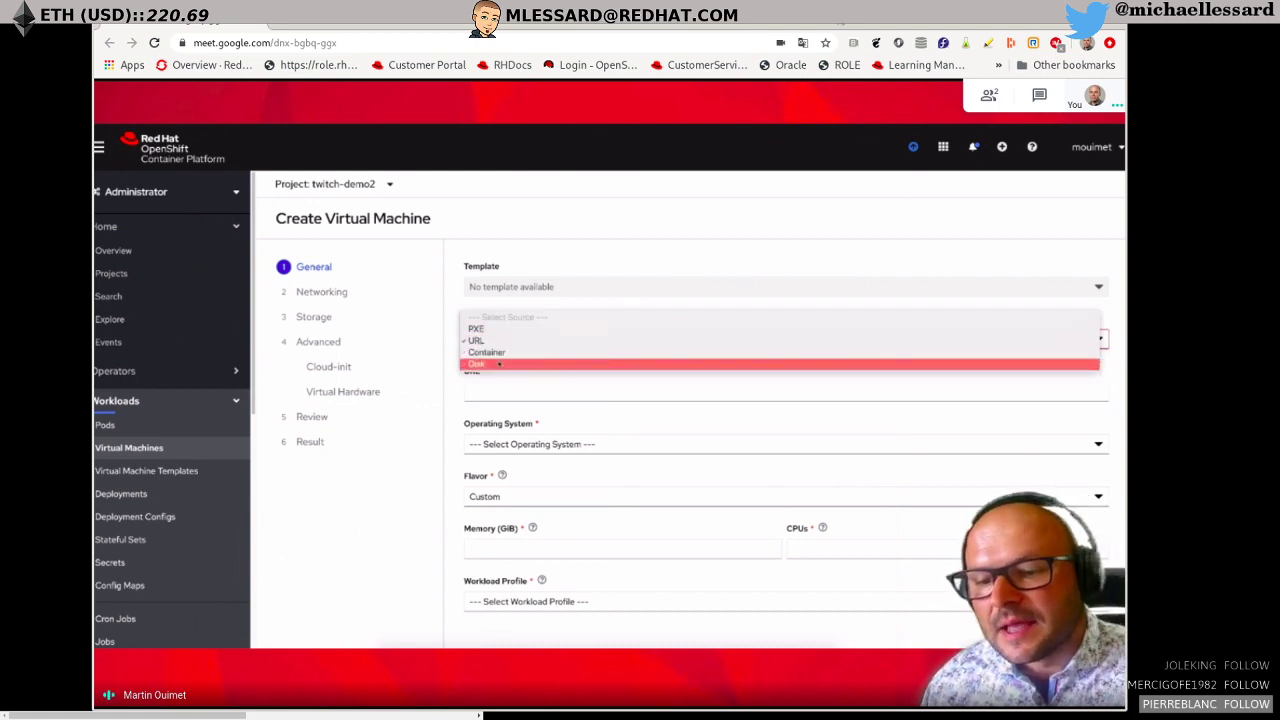
{"action": "left_click", "coordinate": [498, 364]}
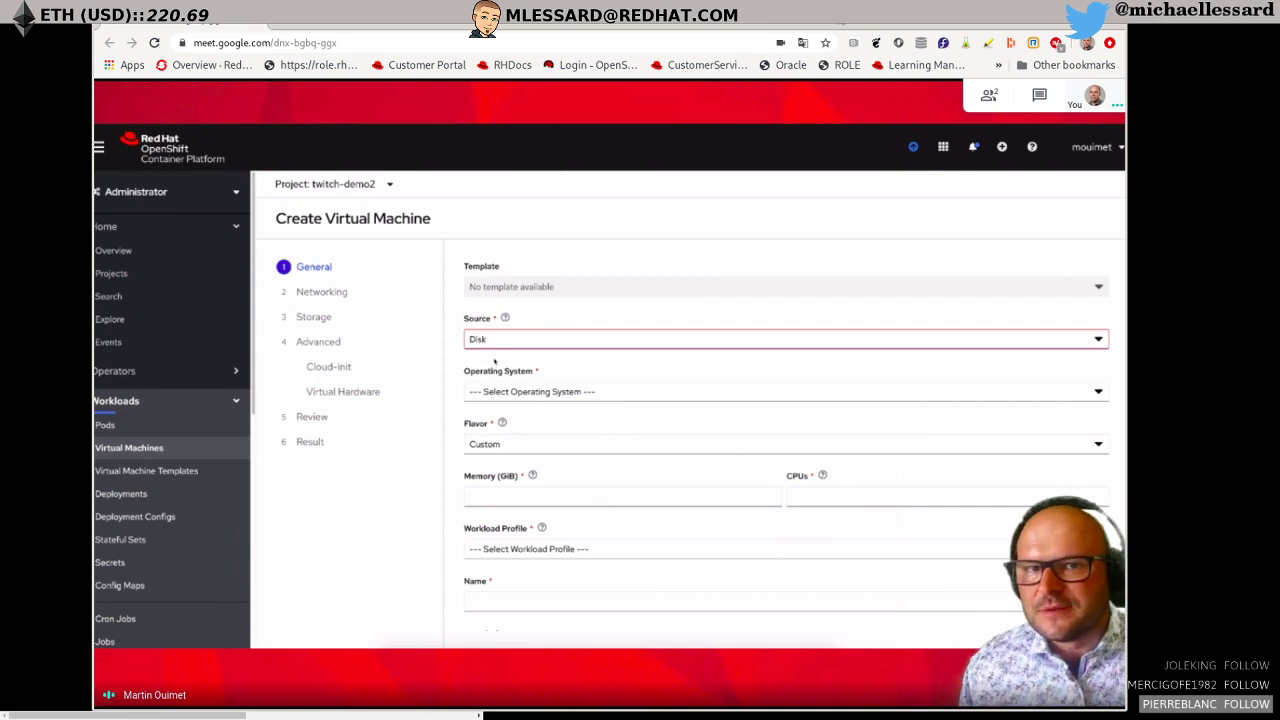
Discard the unfinished virtual machine form and start a new persistent volume claim in the twitch-demo2 project.
{"action": "scroll", "coordinate": [172, 450], "scroll_direction": "down", "scroll_amount": 5}
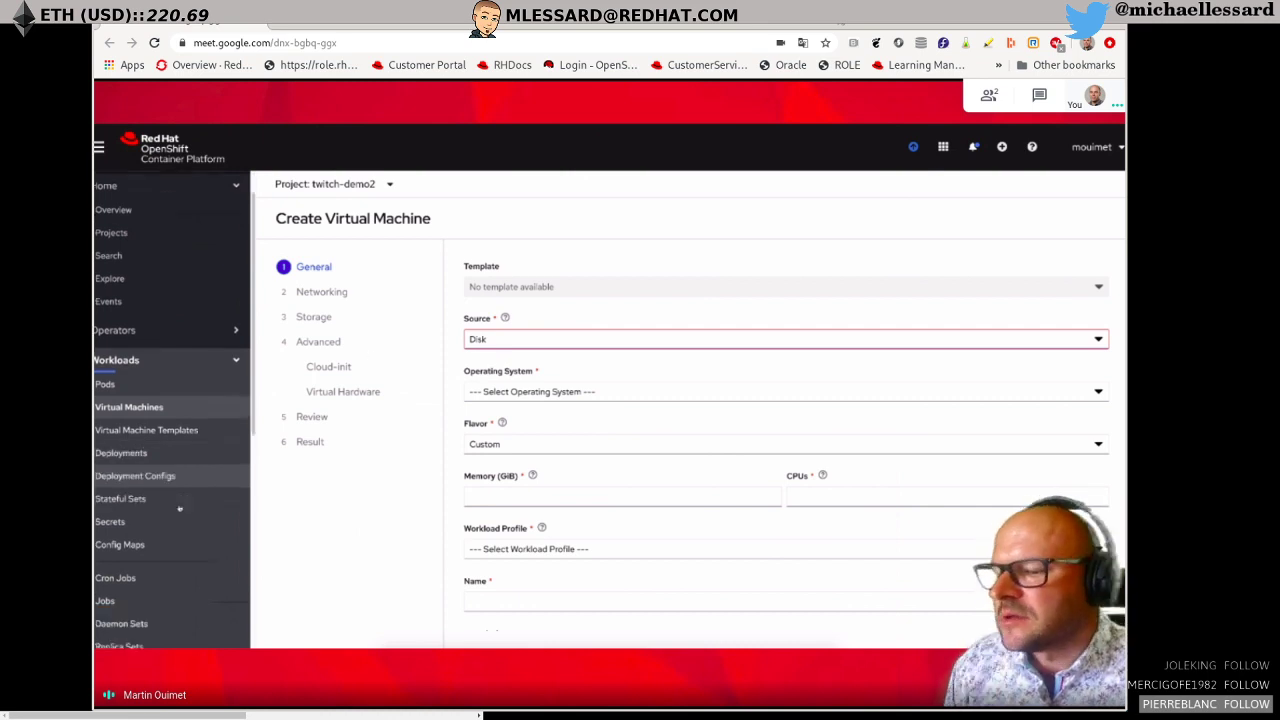
{"action": "scroll", "coordinate": [194, 545], "scroll_direction": "down", "scroll_amount": 3}
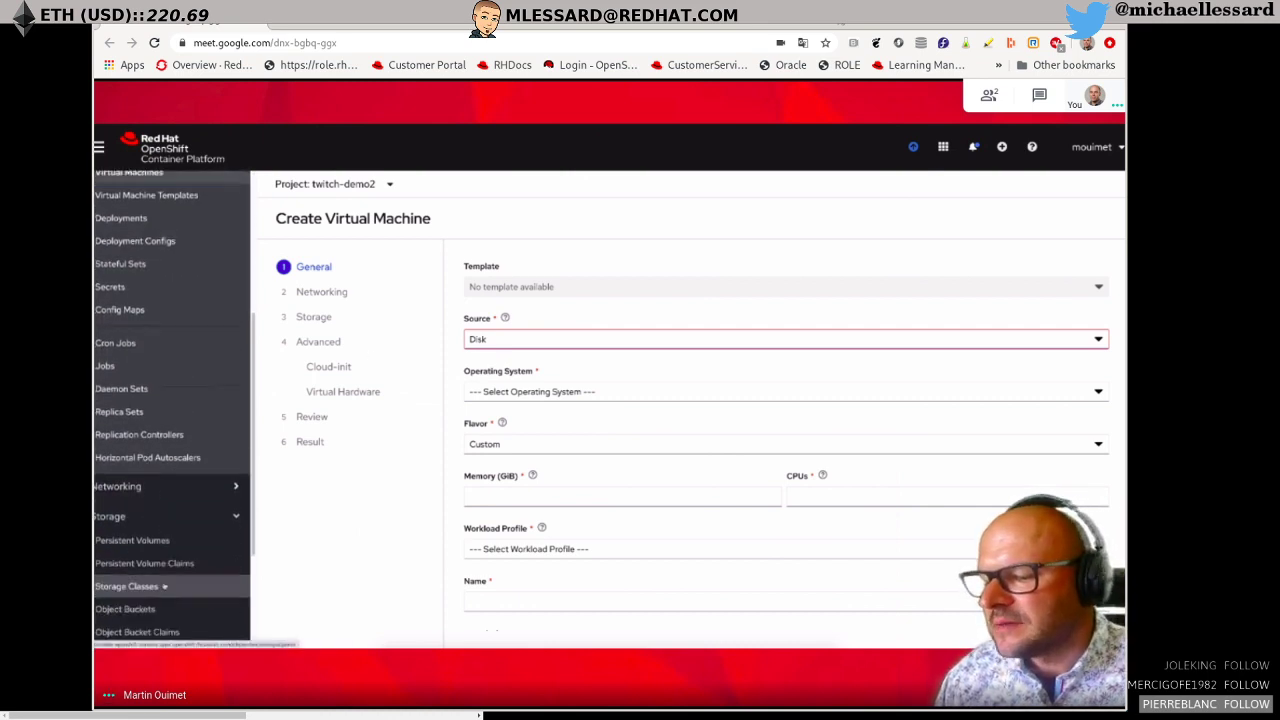
{"action": "left_click", "coordinate": [194, 536]}
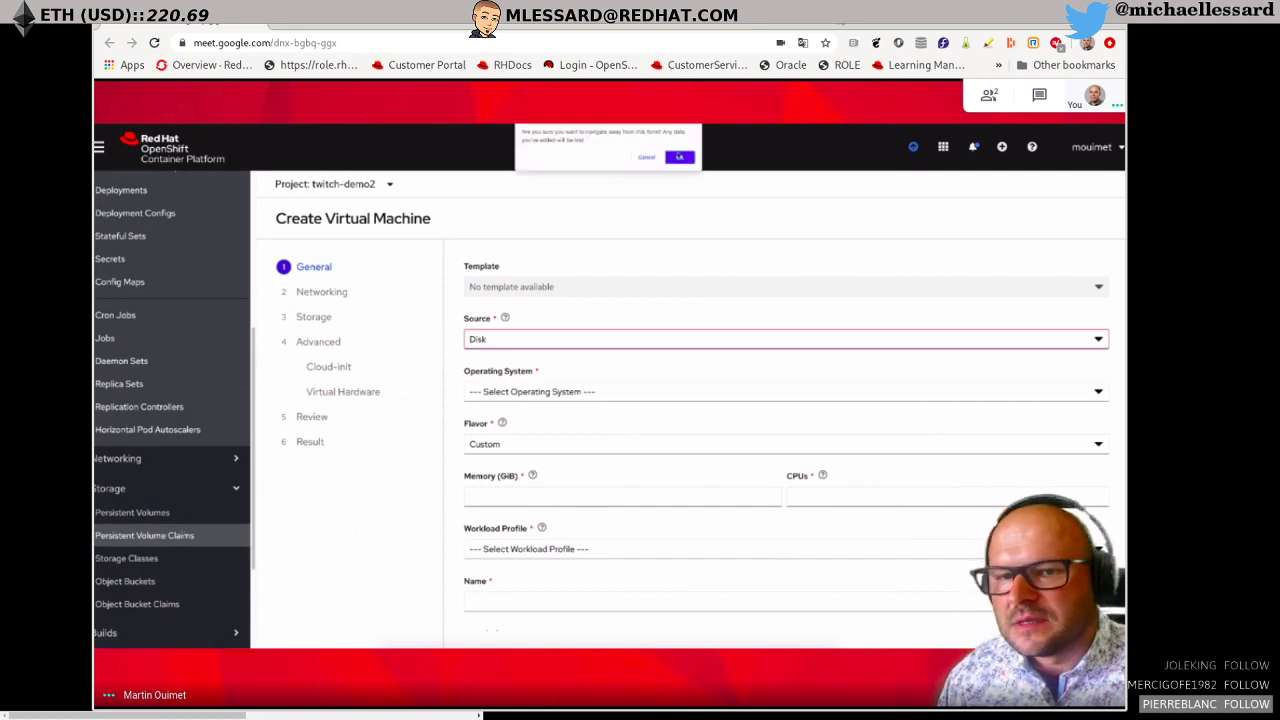
{"action": "key", "text": "Return"}
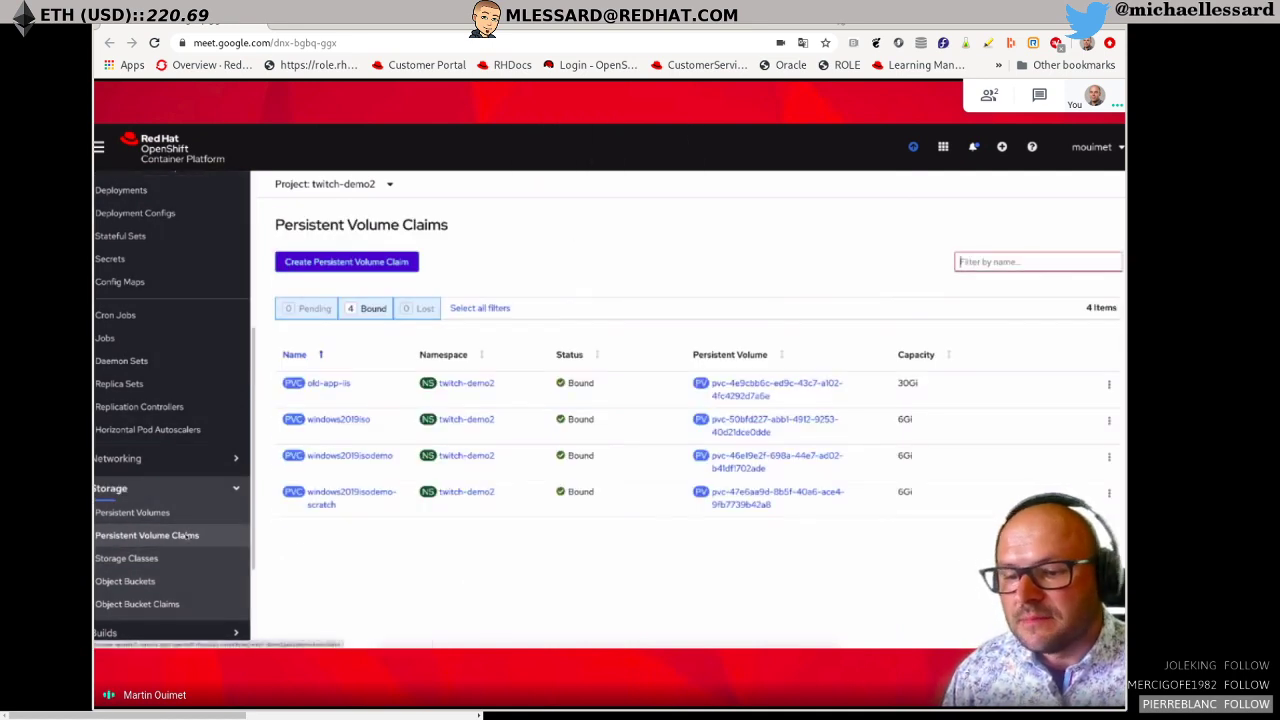
{"action": "left_click", "coordinate": [333, 262]}
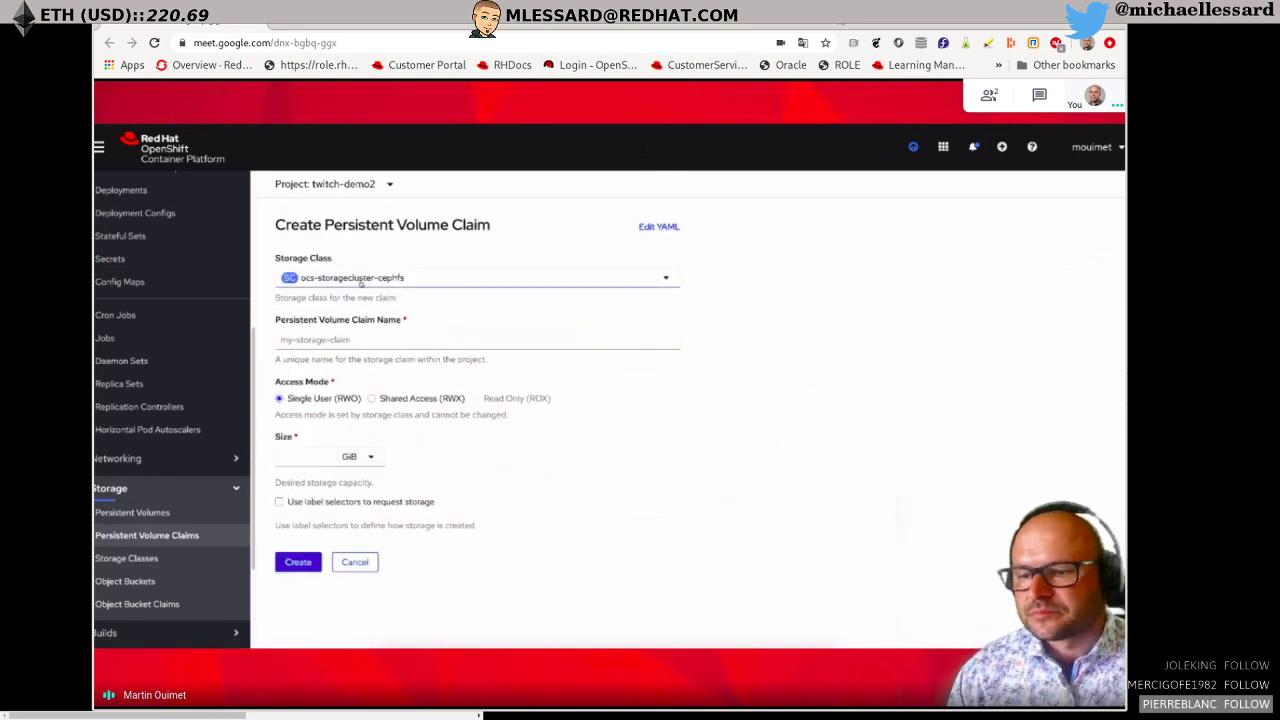
Create the persistent volume claim windowsdemo with storage class ocs-storagecluster-ceph-rbd, Shared Access (RWX) and a size of 25 GiB.
{"action": "left_click", "coordinate": [360, 280]}
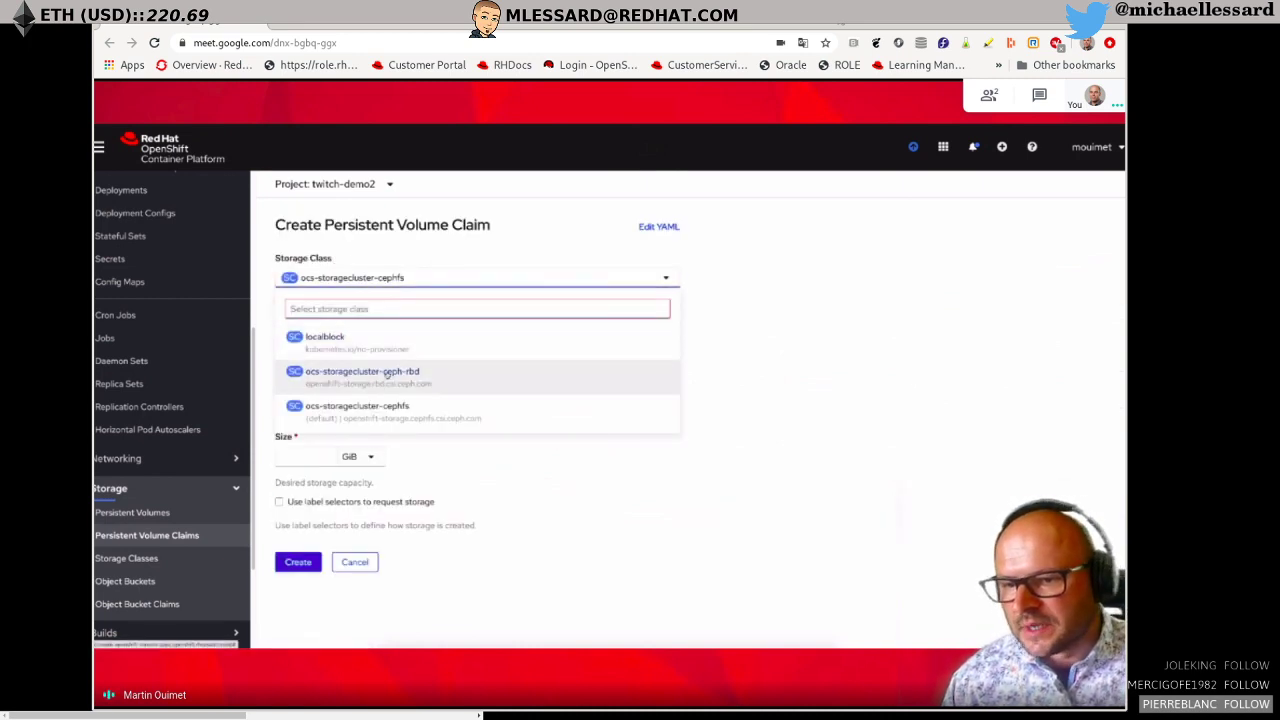
{"action": "left_click", "coordinate": [387, 372]}
{"action": "left_click", "coordinate": [353, 340]}
{"action": "type", "text": "windows"}
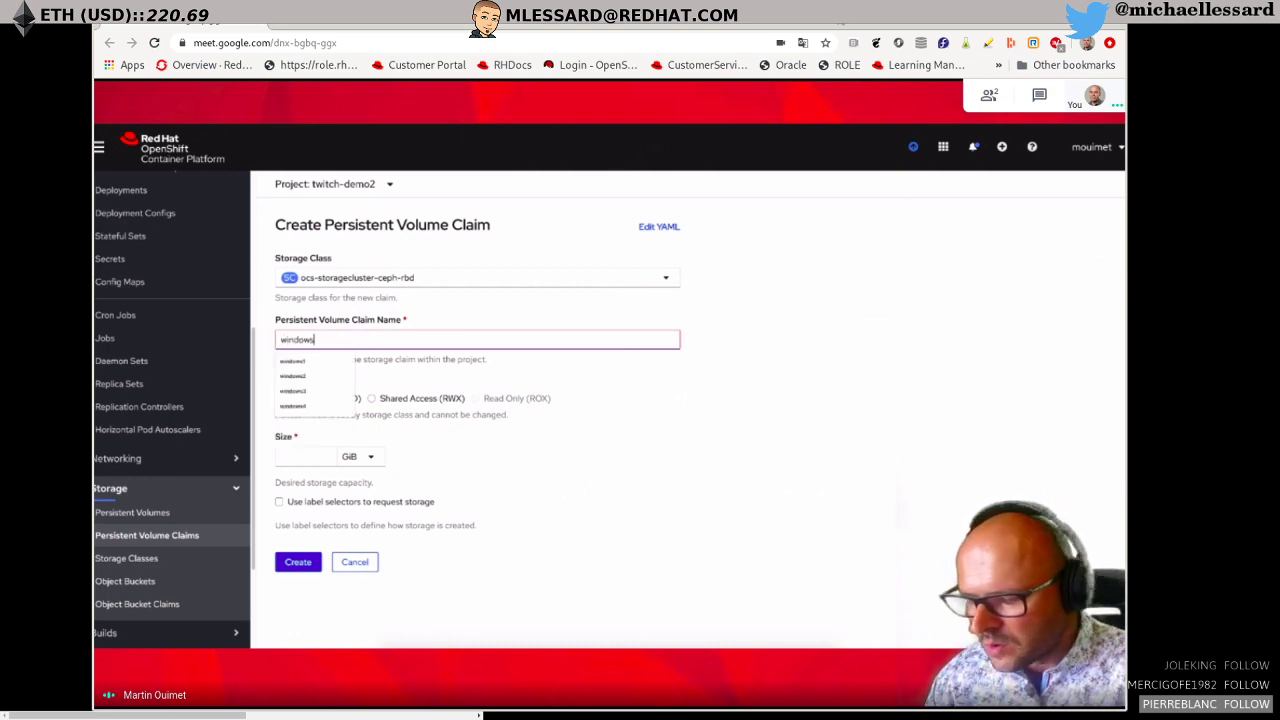
{"action": "type", "text": "demo"}
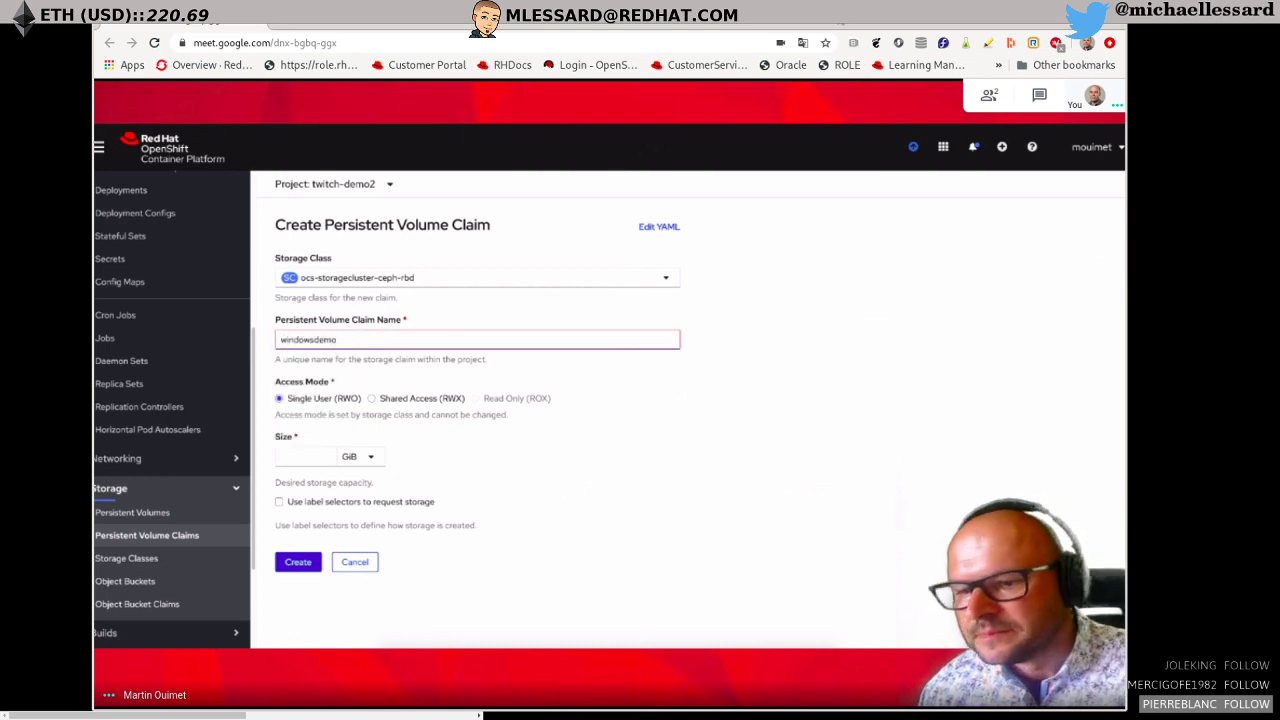
{"action": "left_click", "coordinate": [410, 398]}
{"action": "left_click", "coordinate": [305, 456]}
{"action": "type", "text": "256"}
{"action": "key", "text": "BackSpace"}
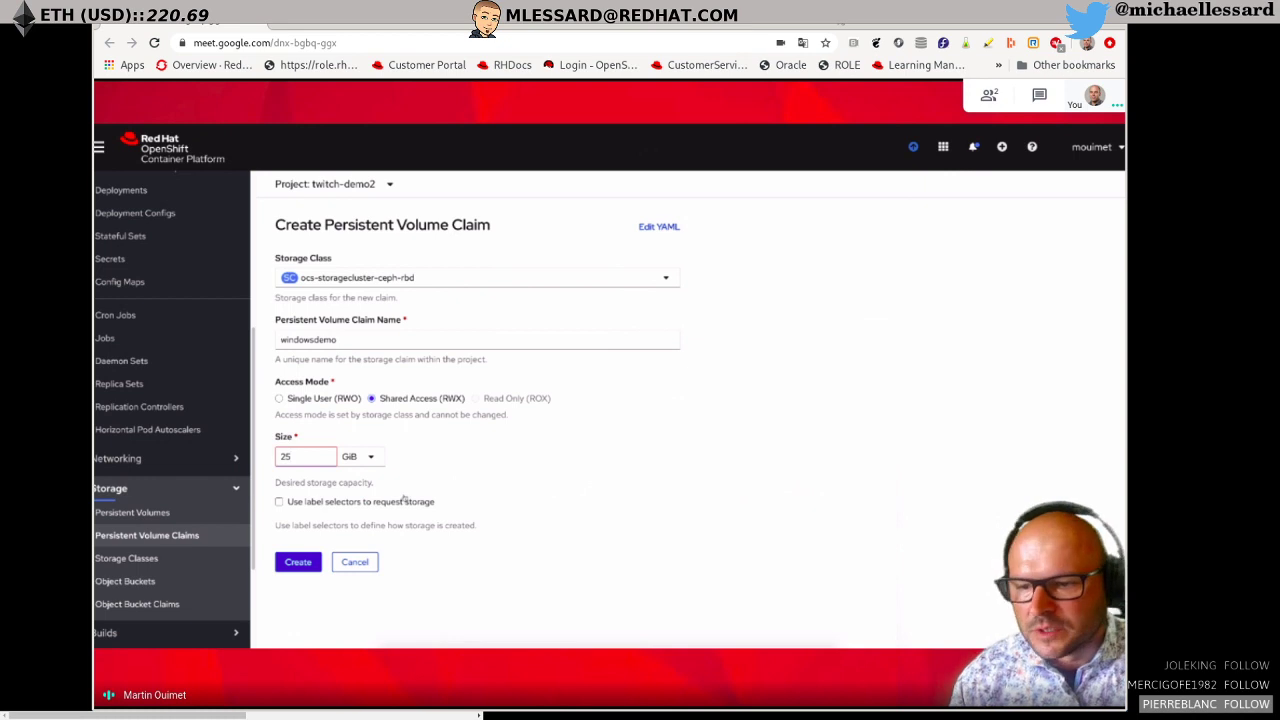
{"action": "left_click", "coordinate": [297, 563]}
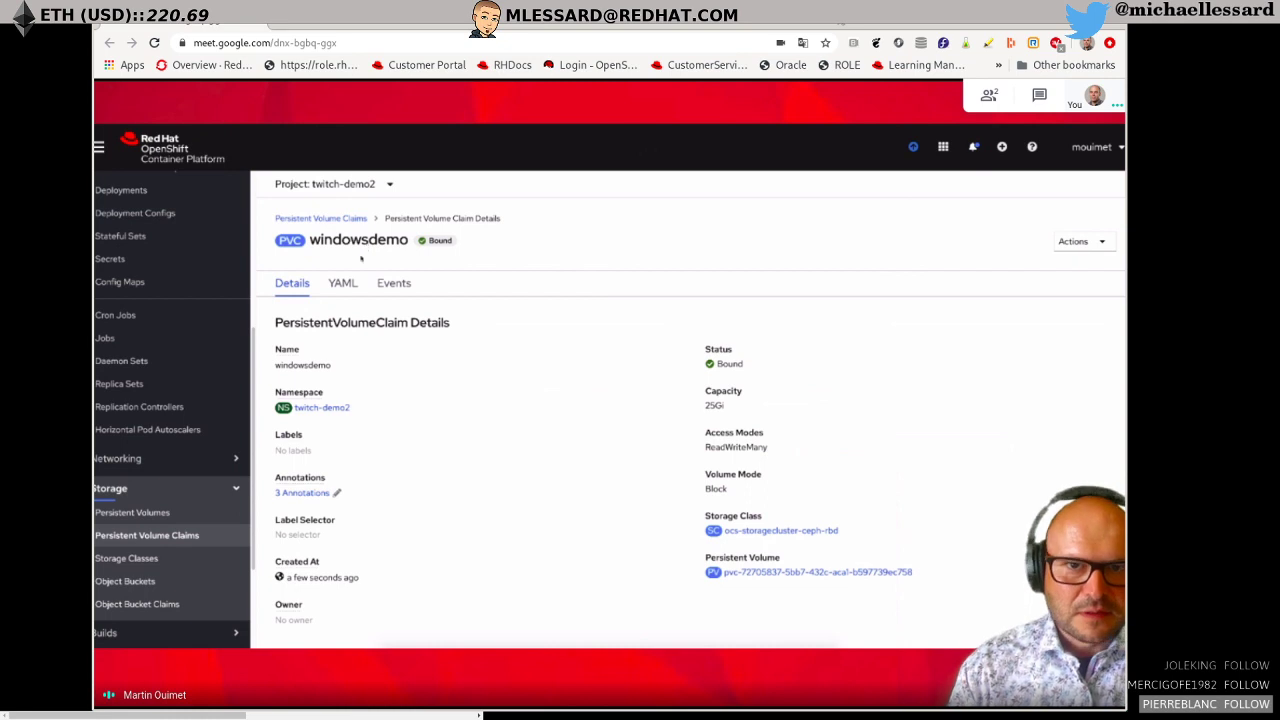
Start a new virtual machine with the wizard, using Disk as source and Microsoft Windows Server 2019 as operating system.
{"action": "scroll", "coordinate": [170, 360], "scroll_direction": "up", "scroll_amount": 3}
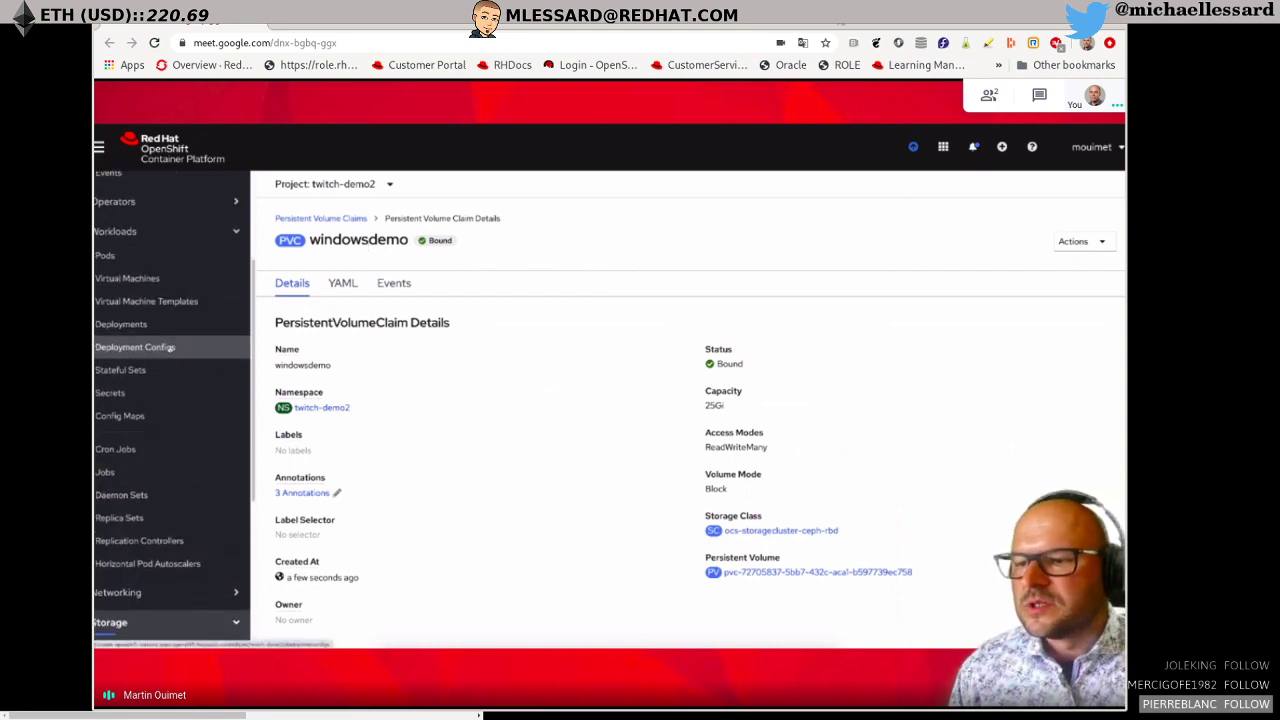
{"action": "left_click", "coordinate": [127, 278]}
{"action": "left_click", "coordinate": [340, 262]}
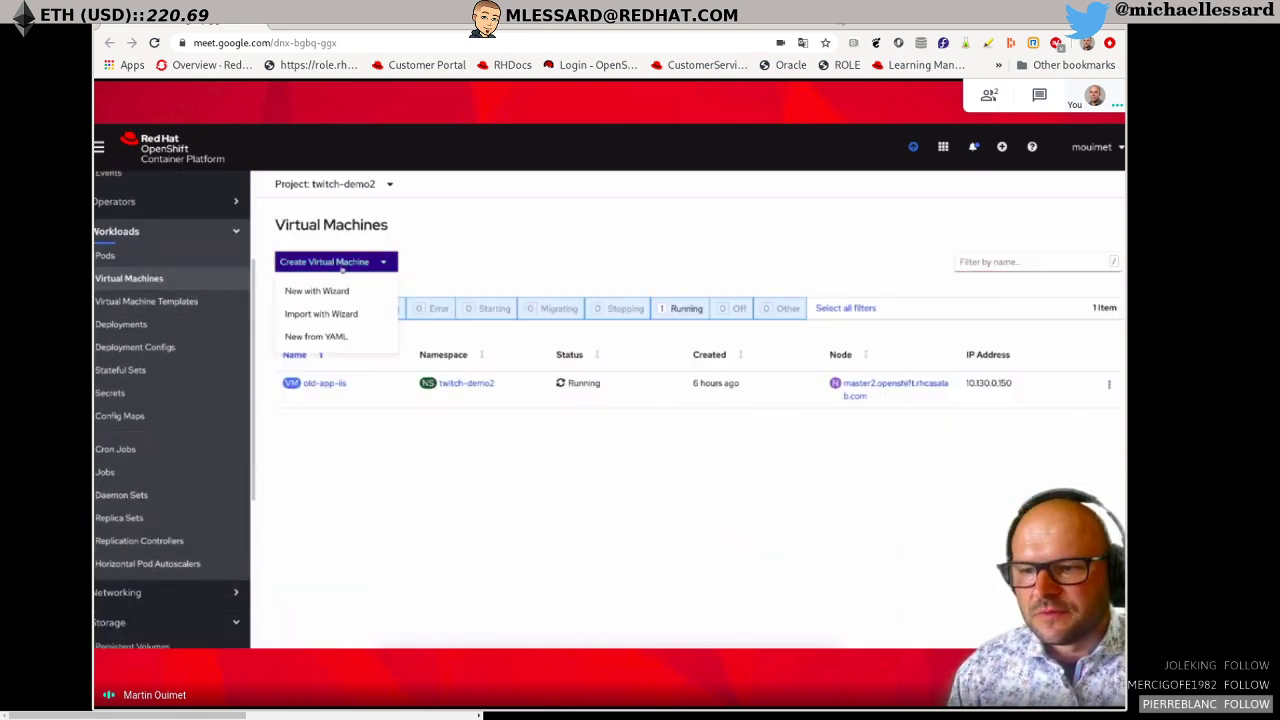
{"action": "left_click", "coordinate": [344, 291]}
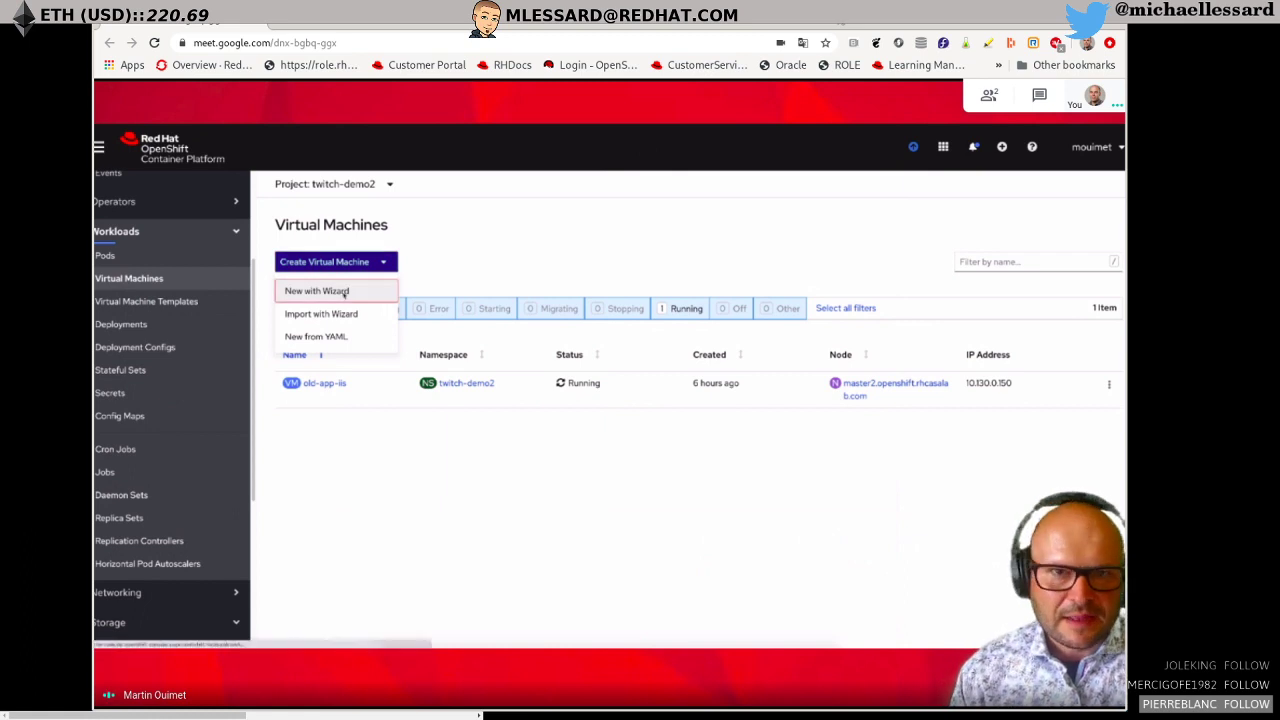
{"action": "left_click", "coordinate": [523, 341]}
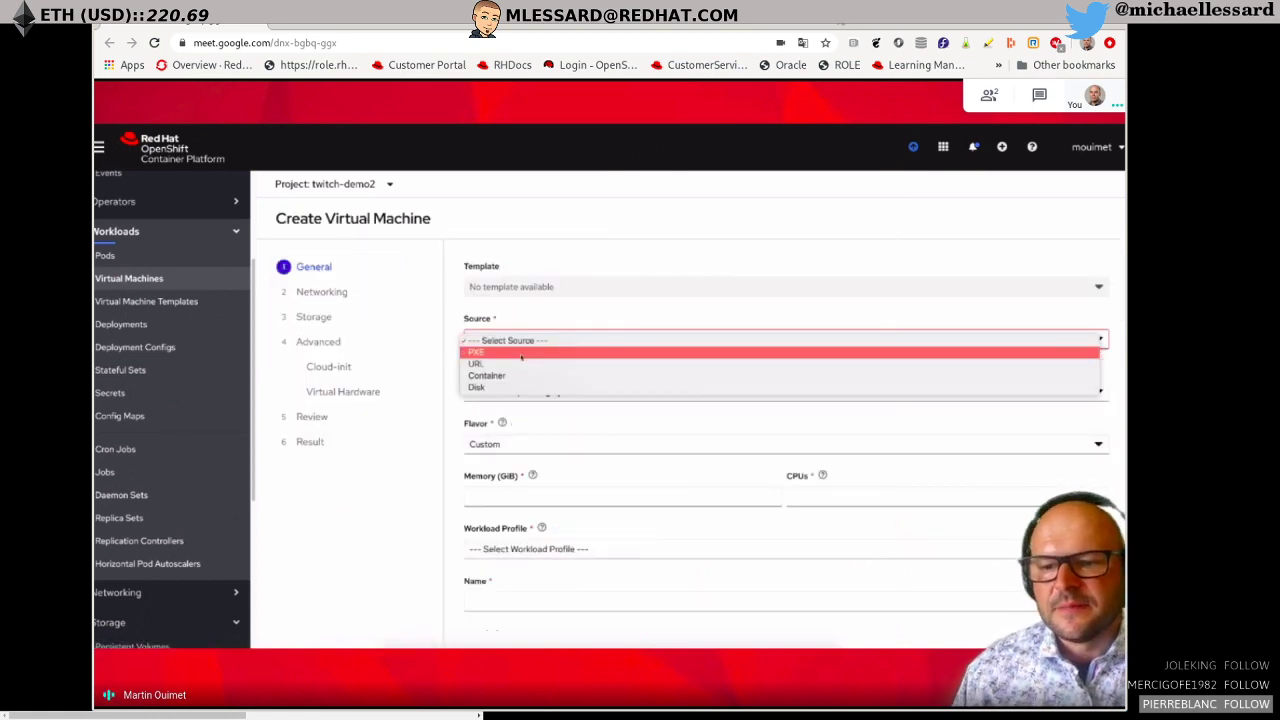
{"action": "left_click", "coordinate": [518, 388]}
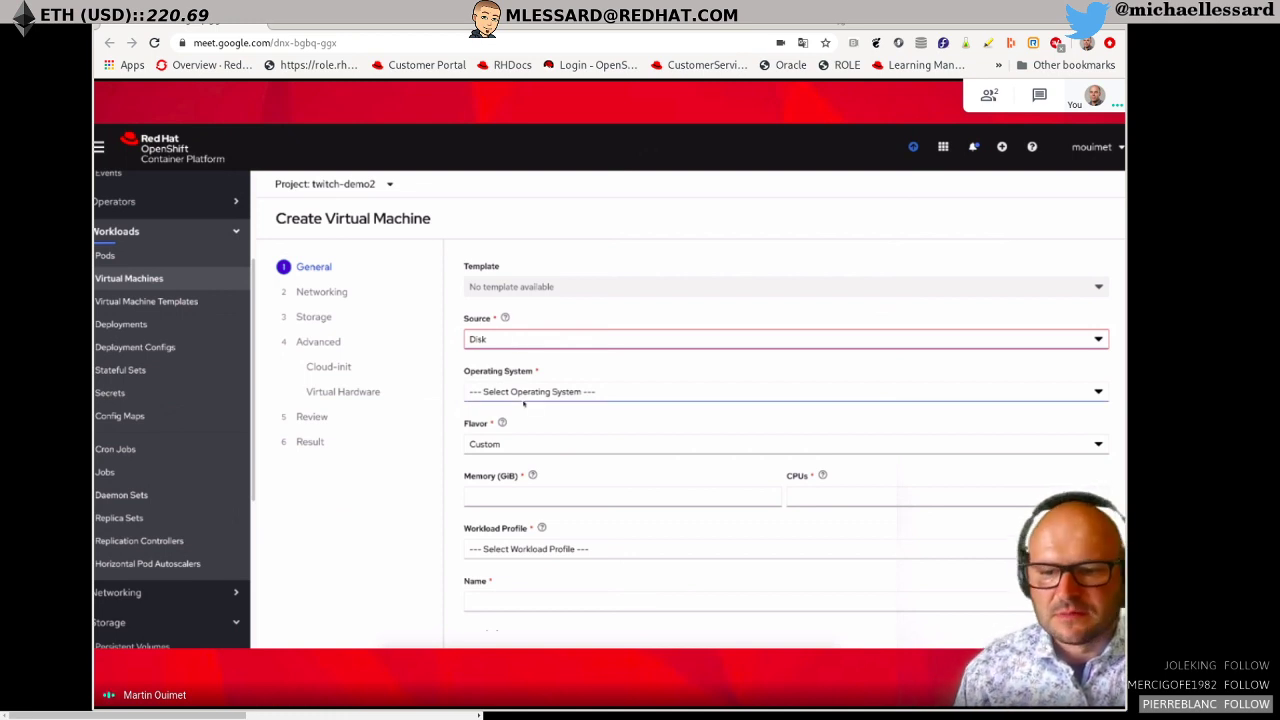
{"action": "left_click", "coordinate": [523, 394]}
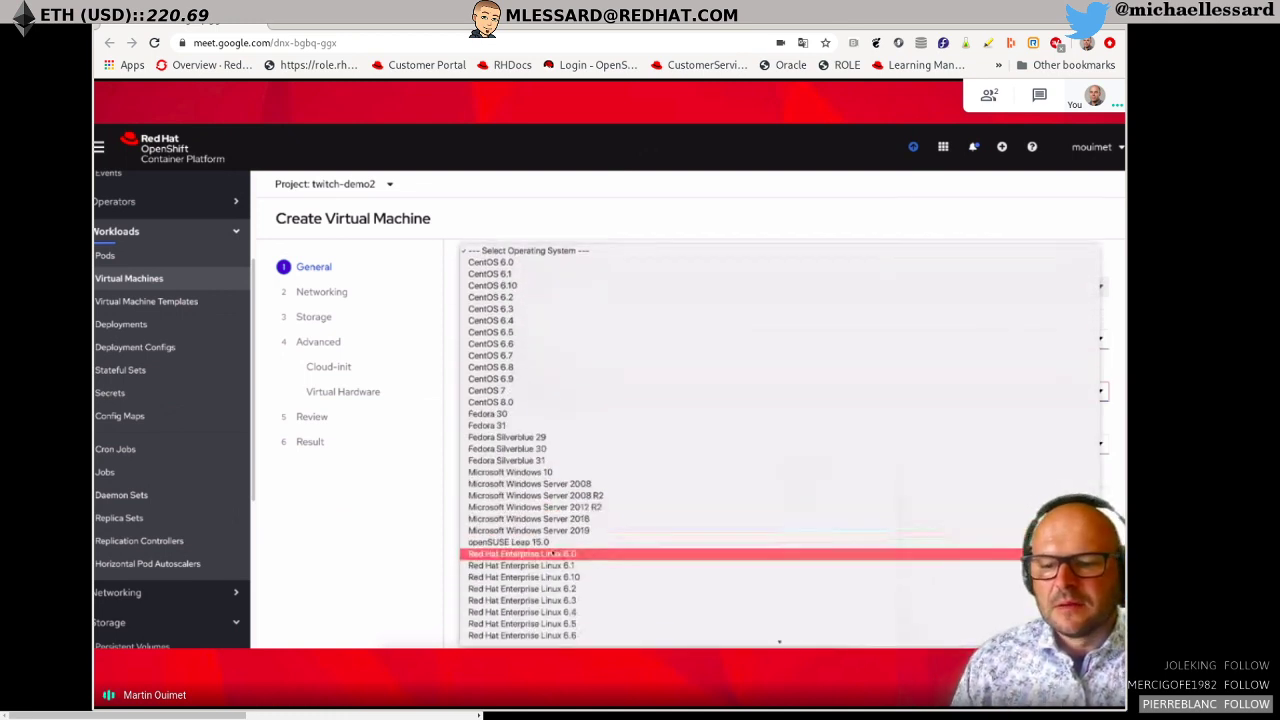
{"action": "left_click", "coordinate": [586, 531]}
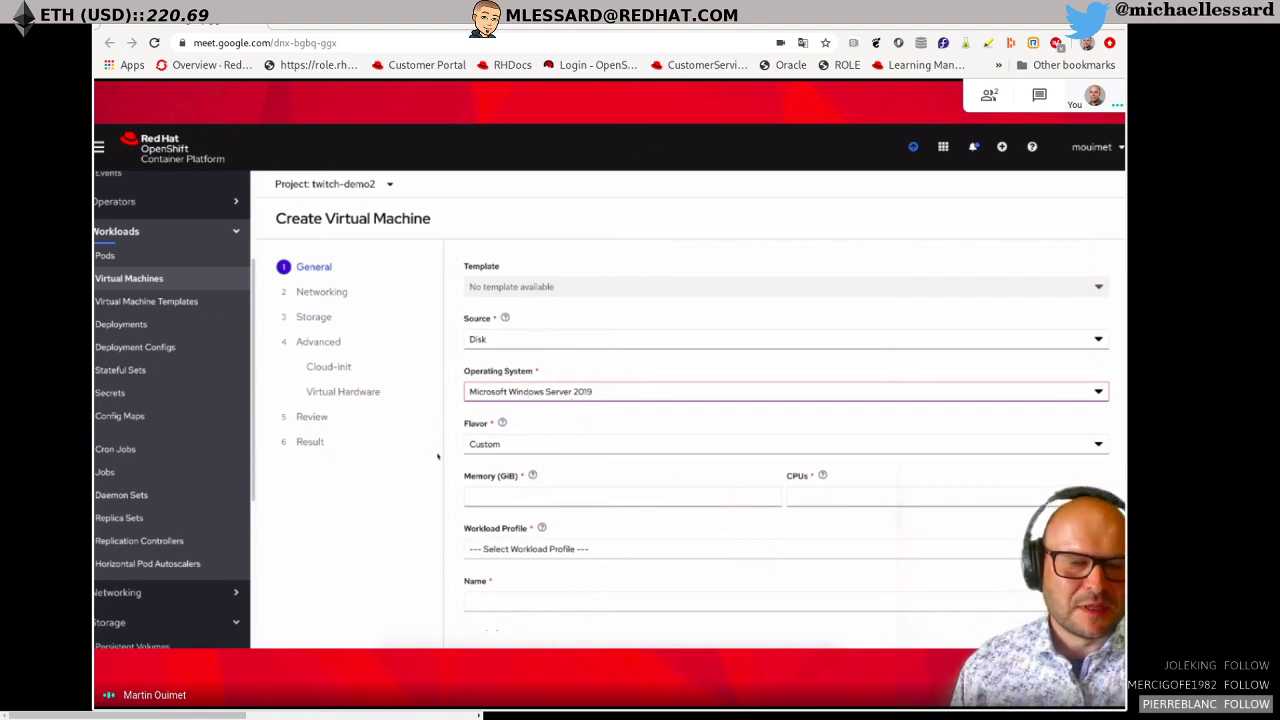
Give the virtual machine 2 GiB of memory, 2 CPUs, the desktop workload profile and the name windowsdemo, and continue to networking.
{"action": "left_click", "coordinate": [610, 497]}
{"action": "type", "text": "2"}
{"action": "key", "text": "Tab"}
{"action": "type", "text": "2"}
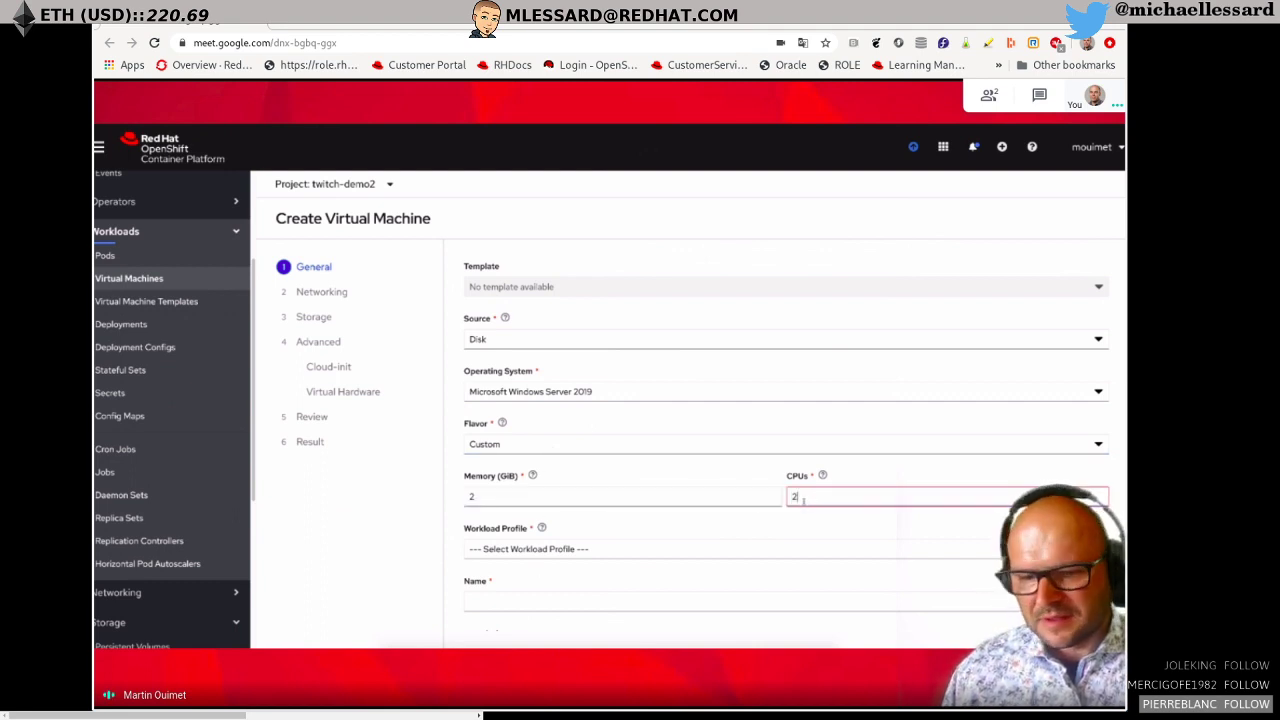
{"action": "scroll", "coordinate": [530, 500], "scroll_direction": "down", "scroll_amount": 1}
{"action": "left_click", "coordinate": [485, 455]}
{"action": "left_click", "coordinate": [530, 507]}
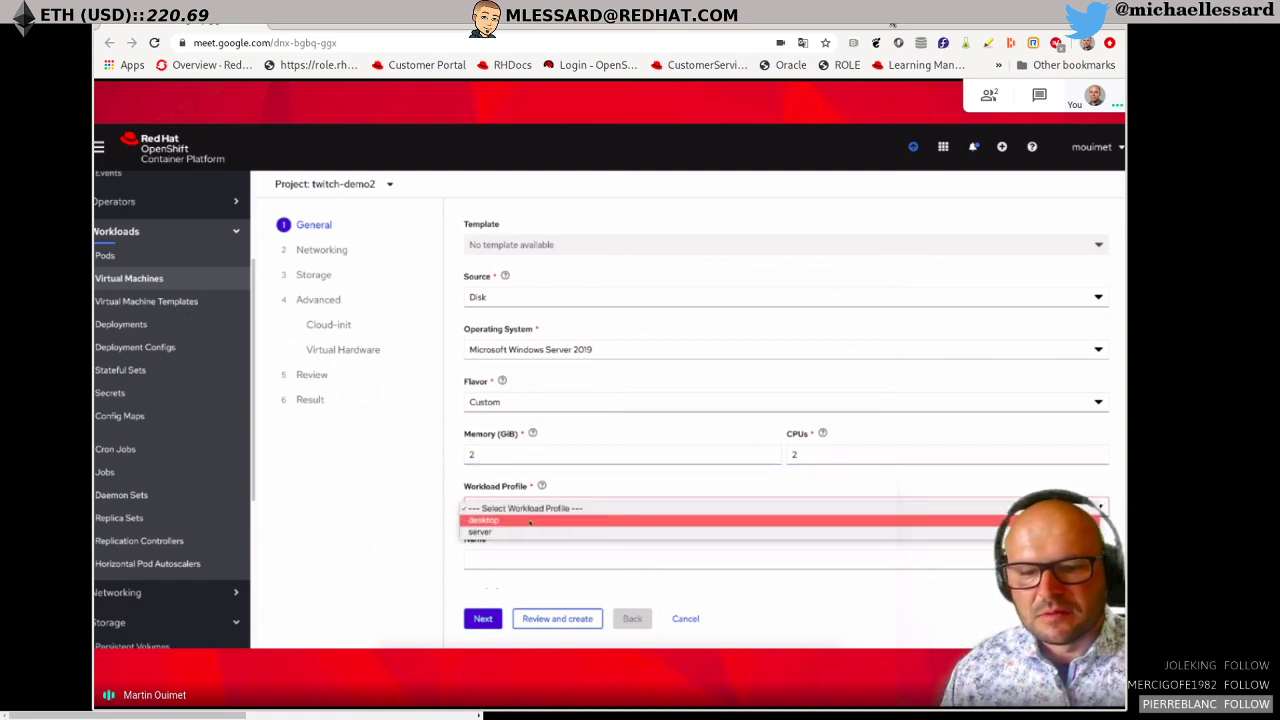
{"action": "left_click", "coordinate": [530, 522]}
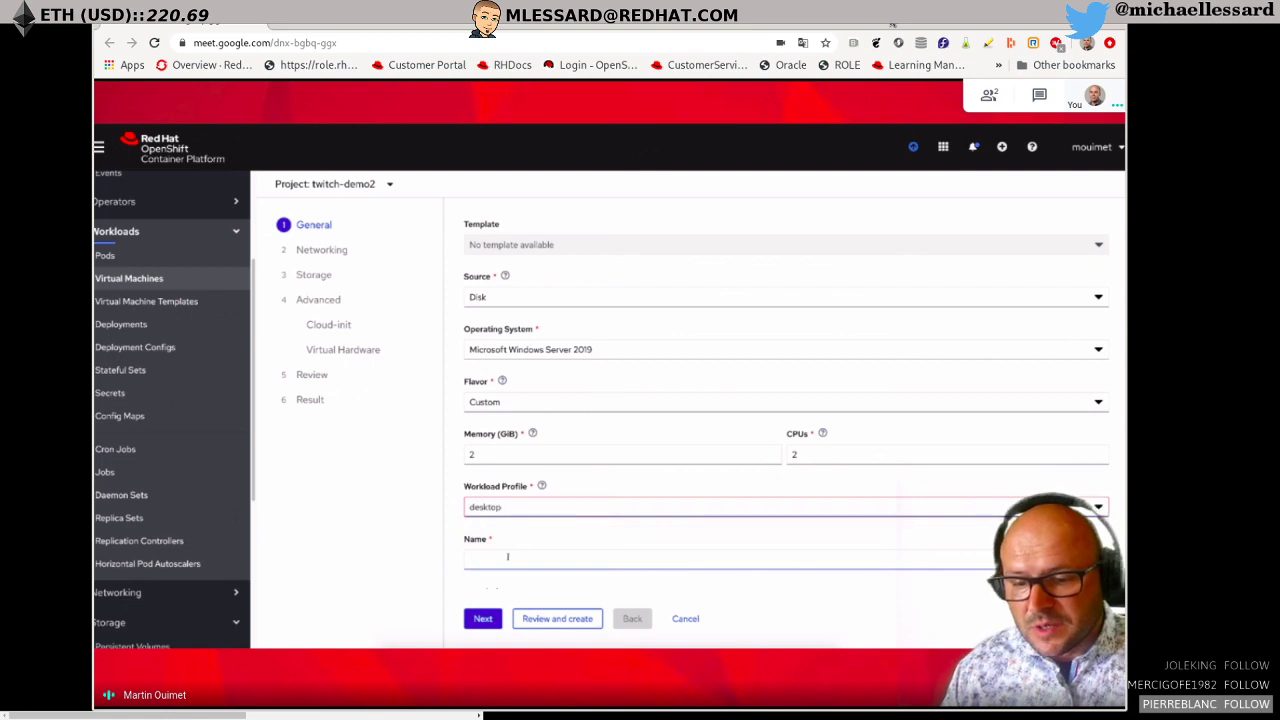
{"action": "left_click", "coordinate": [507, 557]}
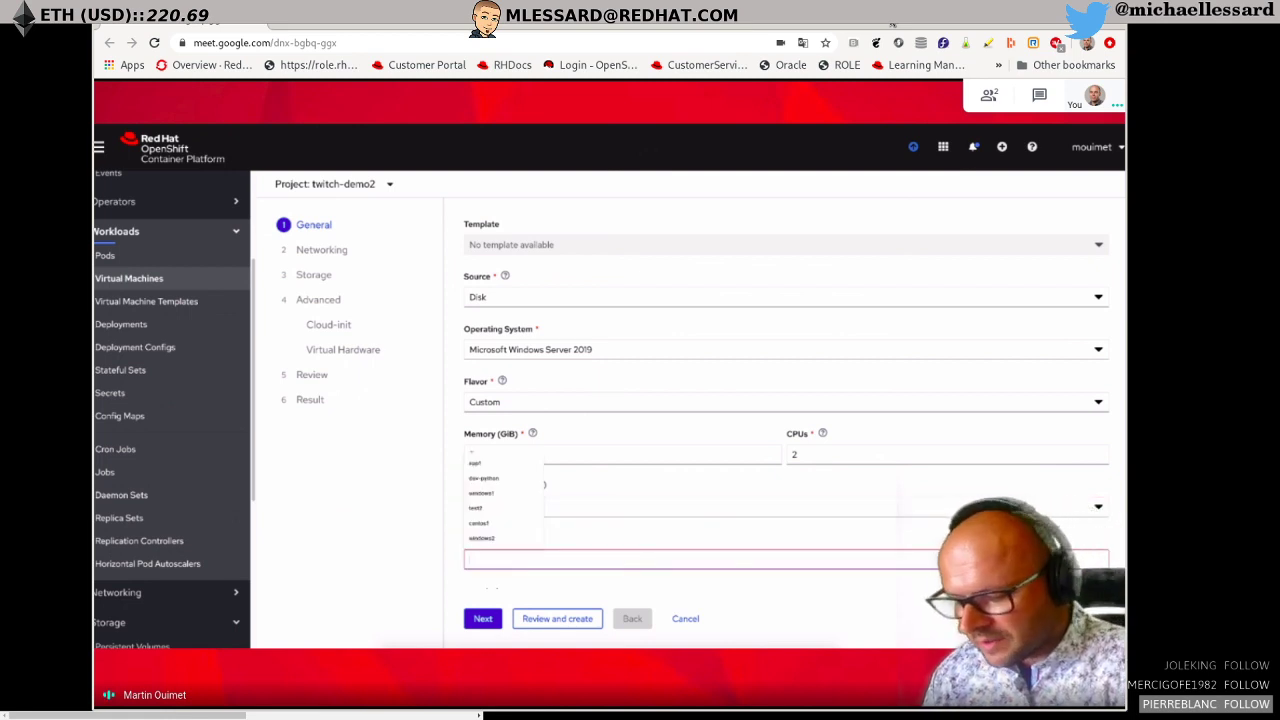
{"action": "type", "text": "windowsdemo"}
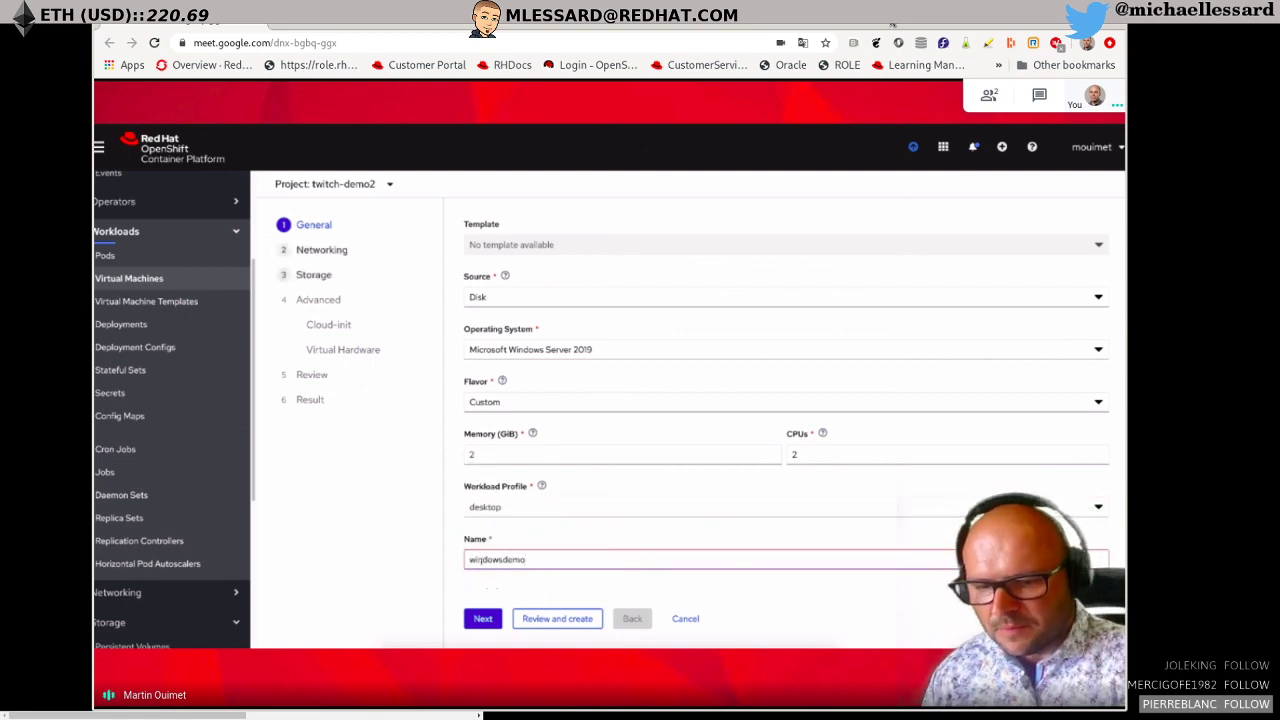
{"action": "left_click", "coordinate": [483, 618]}
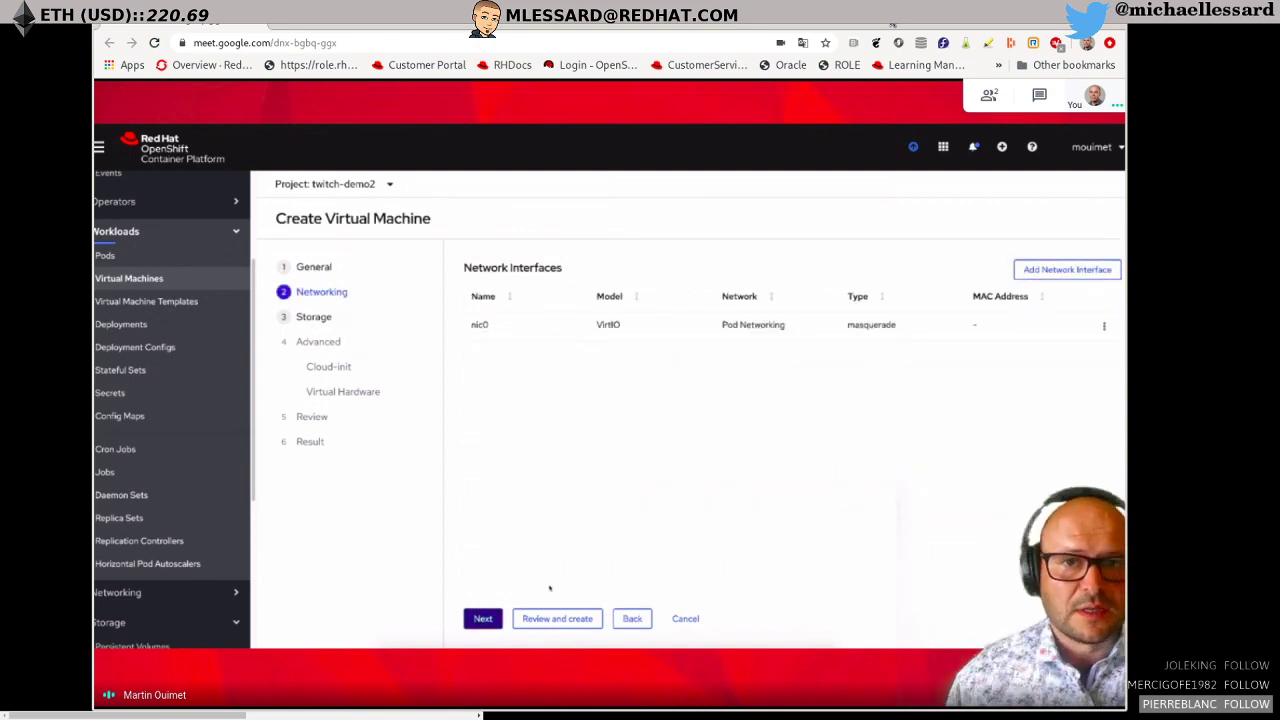
Keep the default network interface, attach the windowsdemo persistent volume claim as a VirtIO disk, and select disk0 as boot source.
{"action": "left_click", "coordinate": [483, 618]}
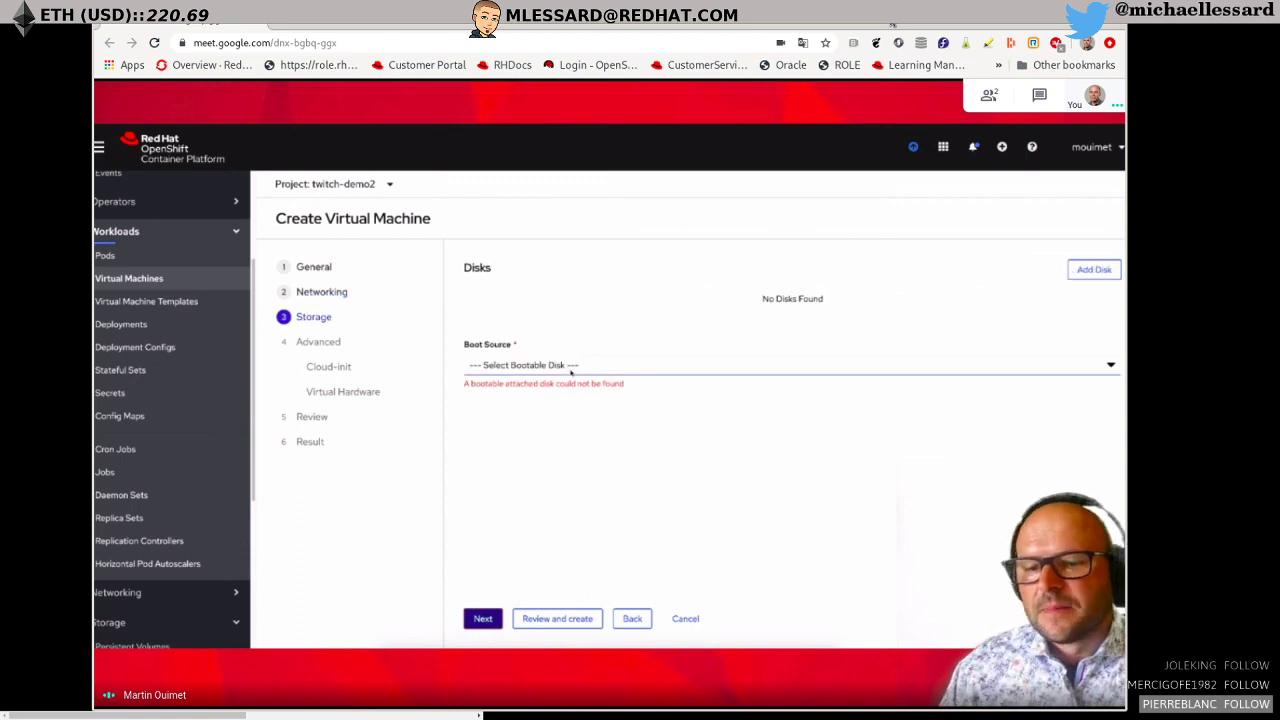
{"action": "left_click", "coordinate": [1108, 271]}
{"action": "left_click", "coordinate": [578, 230]}
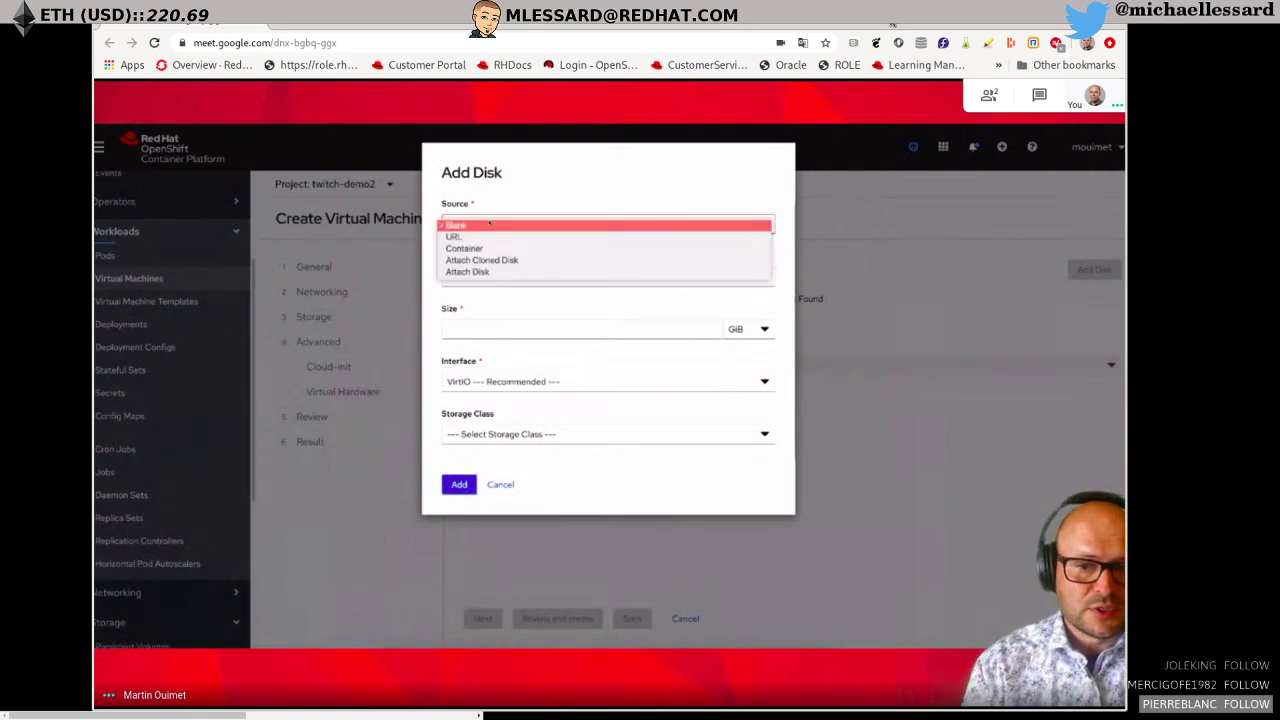
{"action": "left_click", "coordinate": [490, 272]}
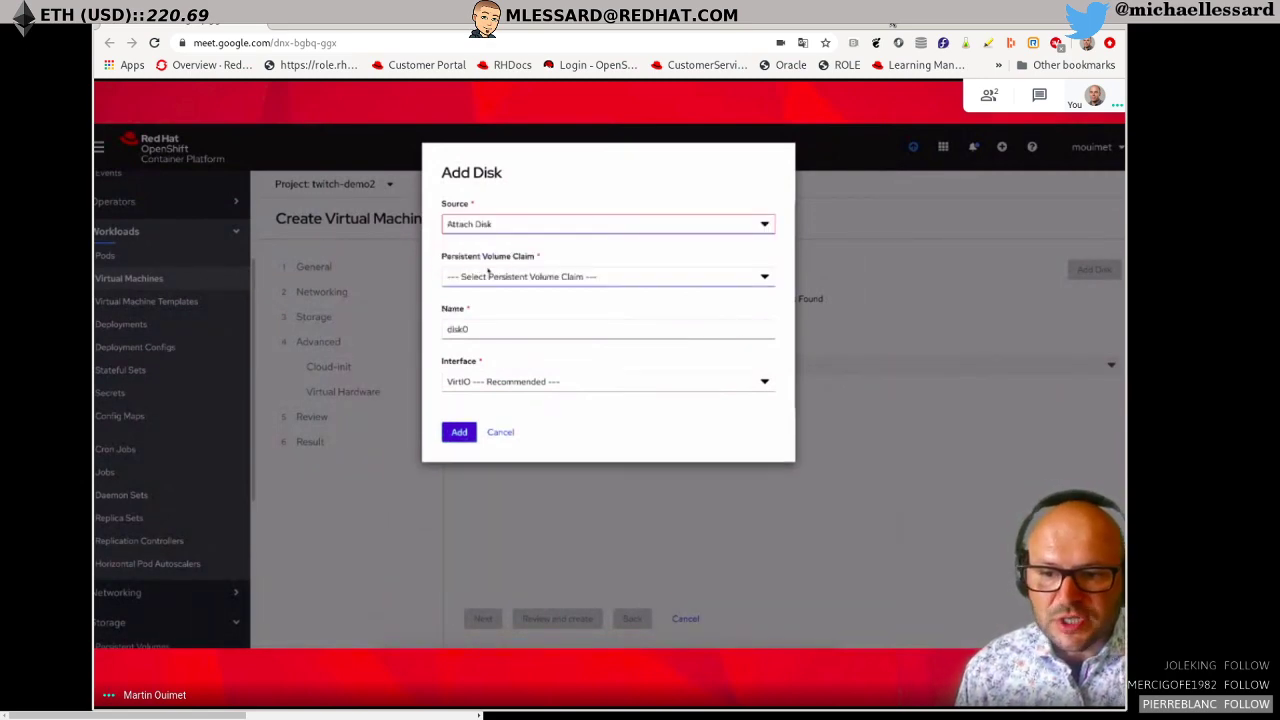
{"action": "left_click", "coordinate": [490, 277]}
{"action": "left_click", "coordinate": [492, 336]}
{"action": "left_click", "coordinate": [466, 431]}
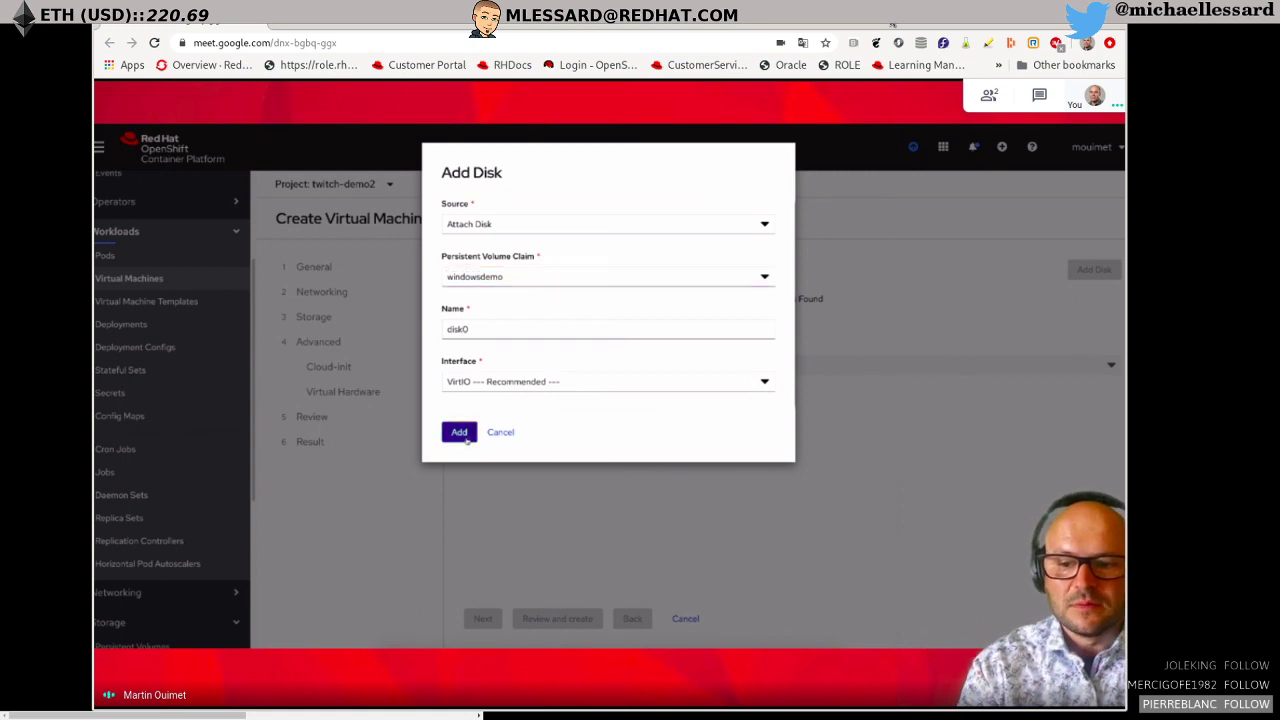
{"action": "left_click", "coordinate": [525, 398]}
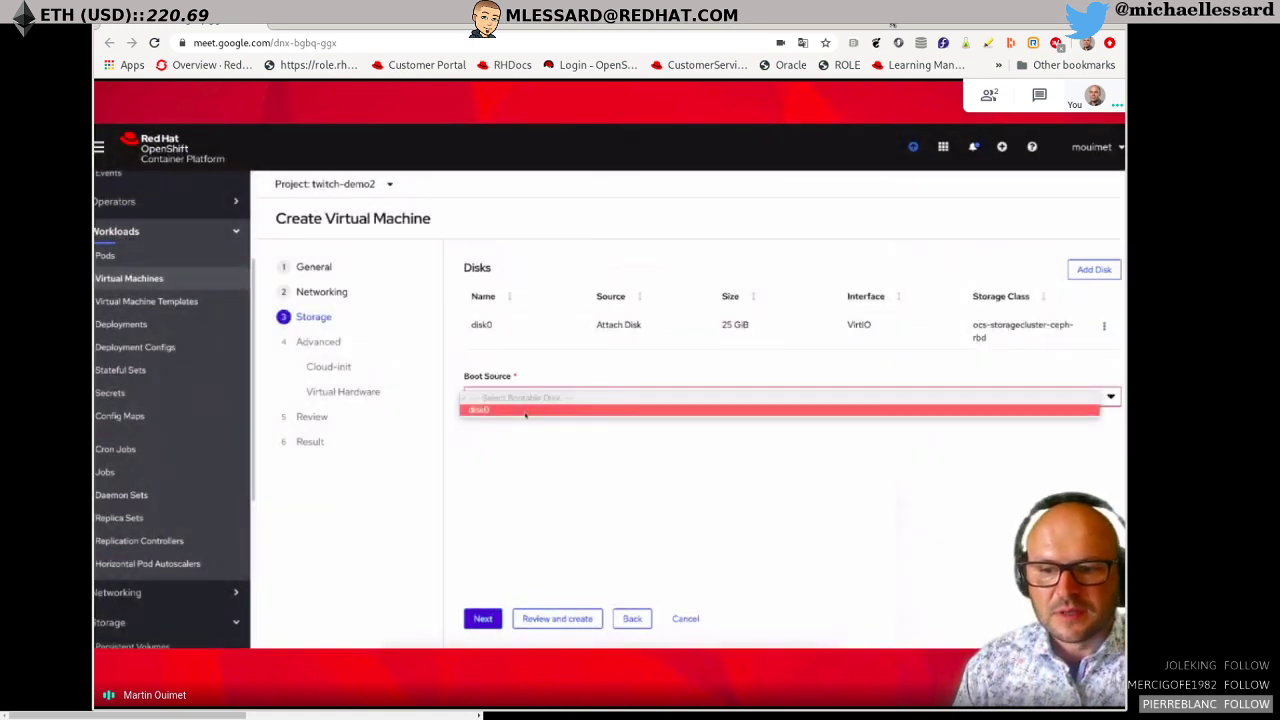
{"action": "left_click", "coordinate": [525, 411]}
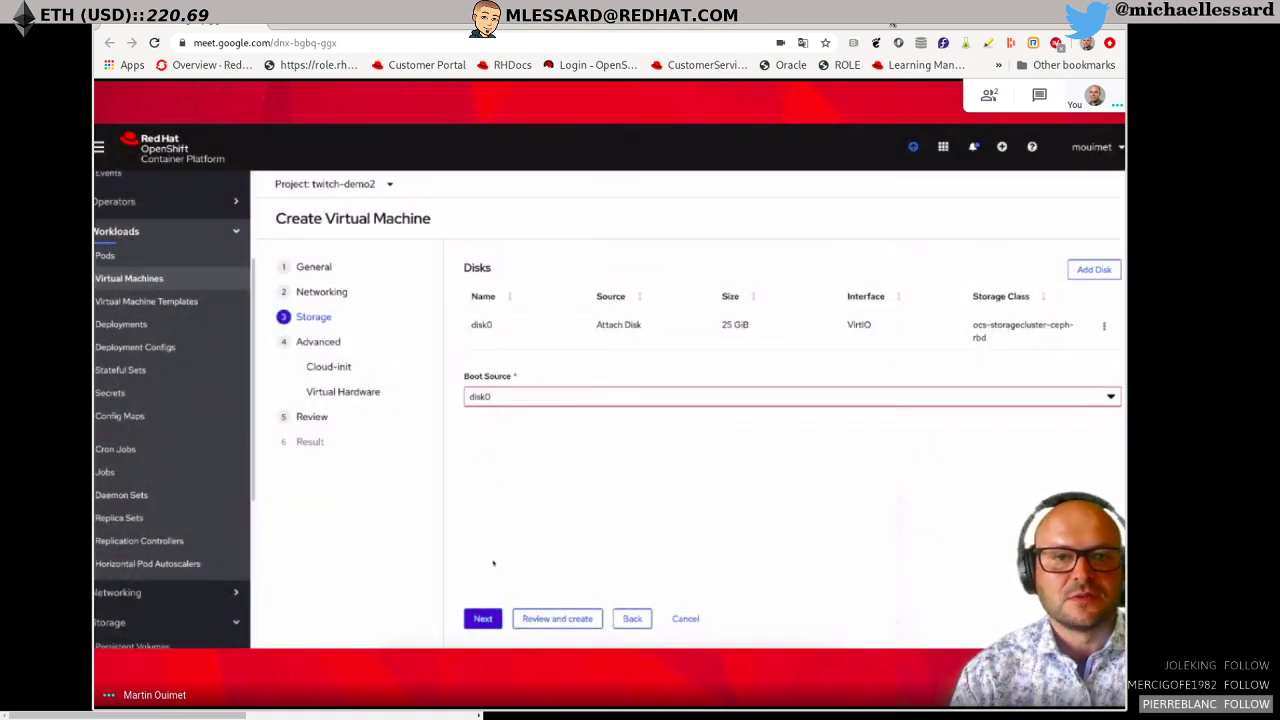
Skip the cloud-init settings and attach the windows2019iso persistent volume claim as a CD-ROM with the sata interface.
{"action": "left_click", "coordinate": [483, 618]}
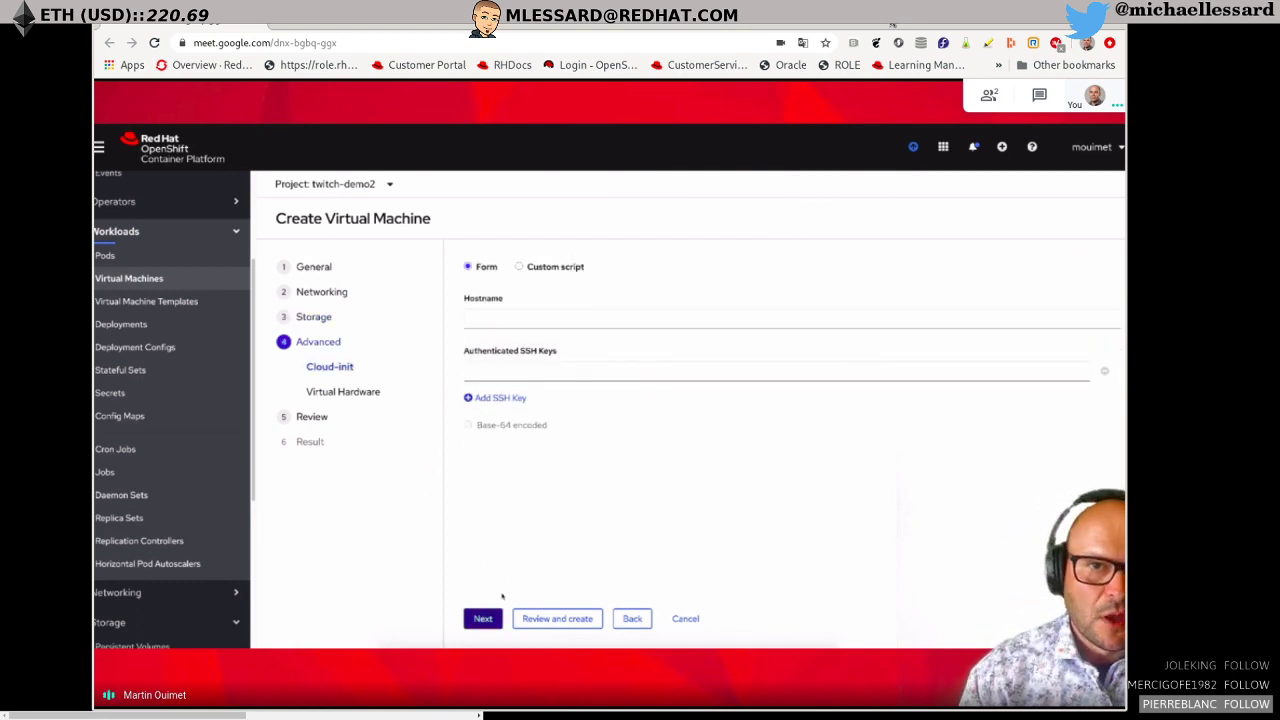
{"action": "left_click", "coordinate": [483, 618]}
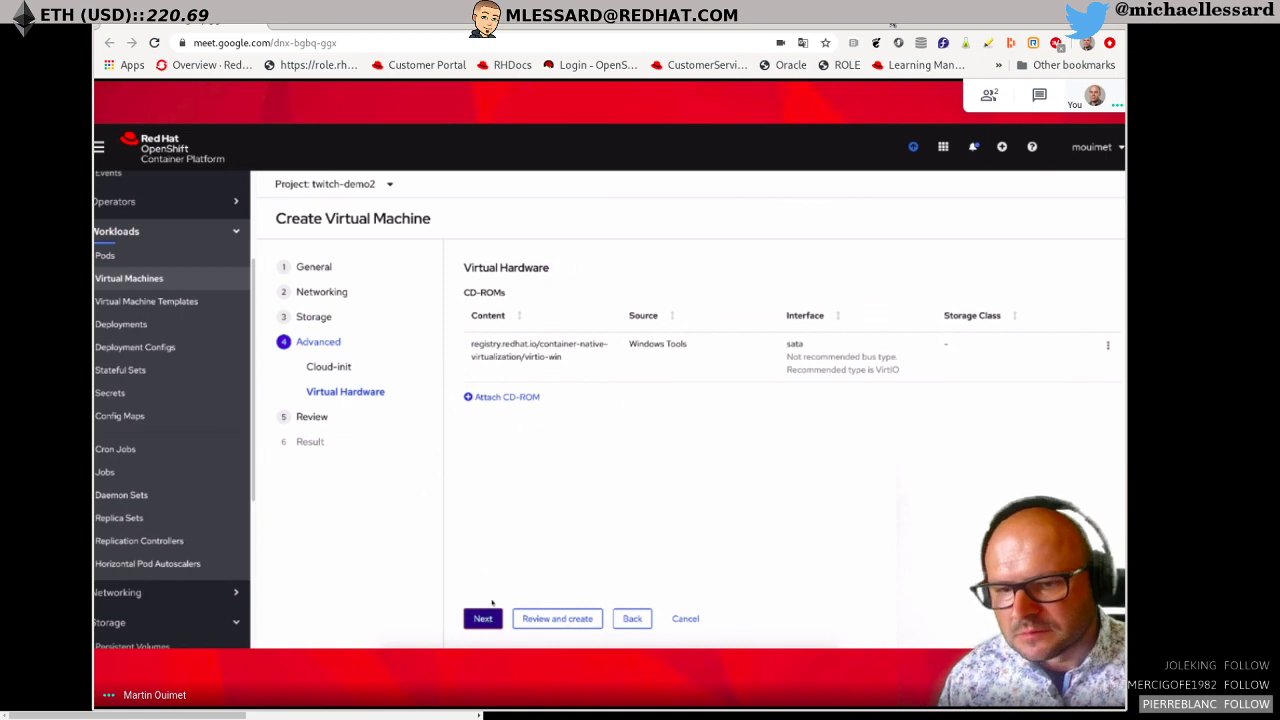
{"action": "left_click", "coordinate": [510, 398]}
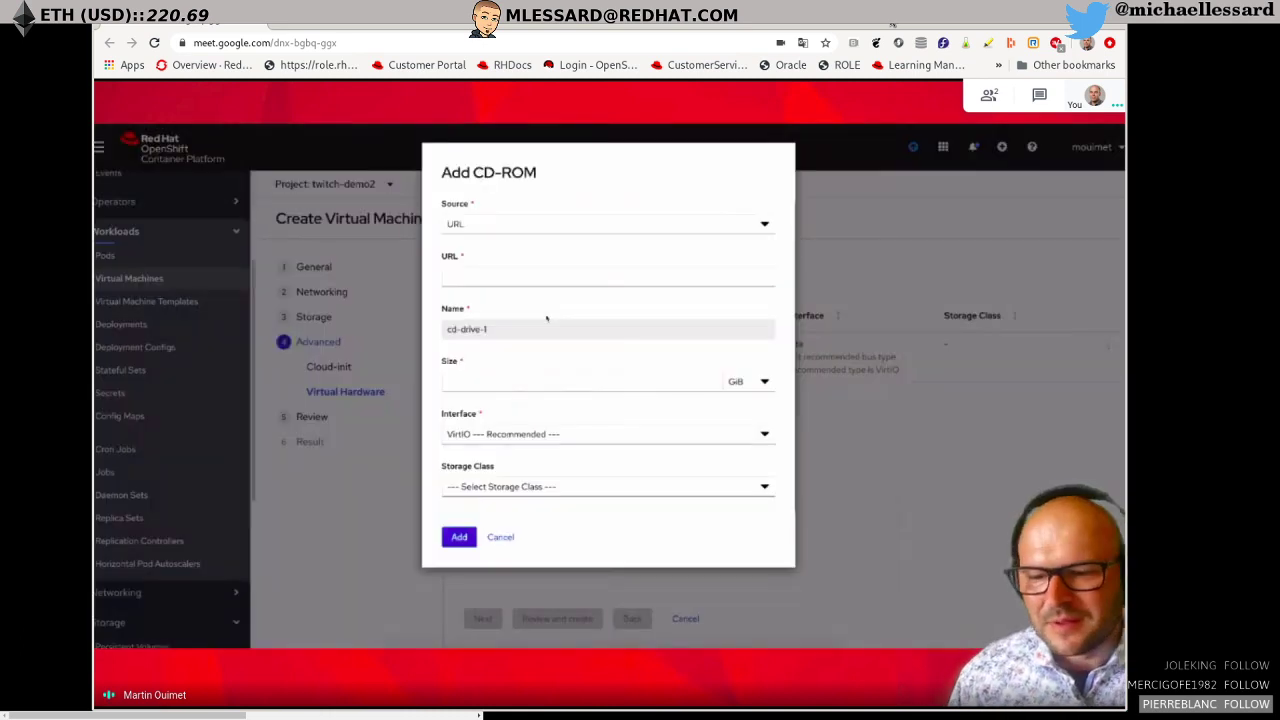
{"action": "left_click", "coordinate": [508, 225]}
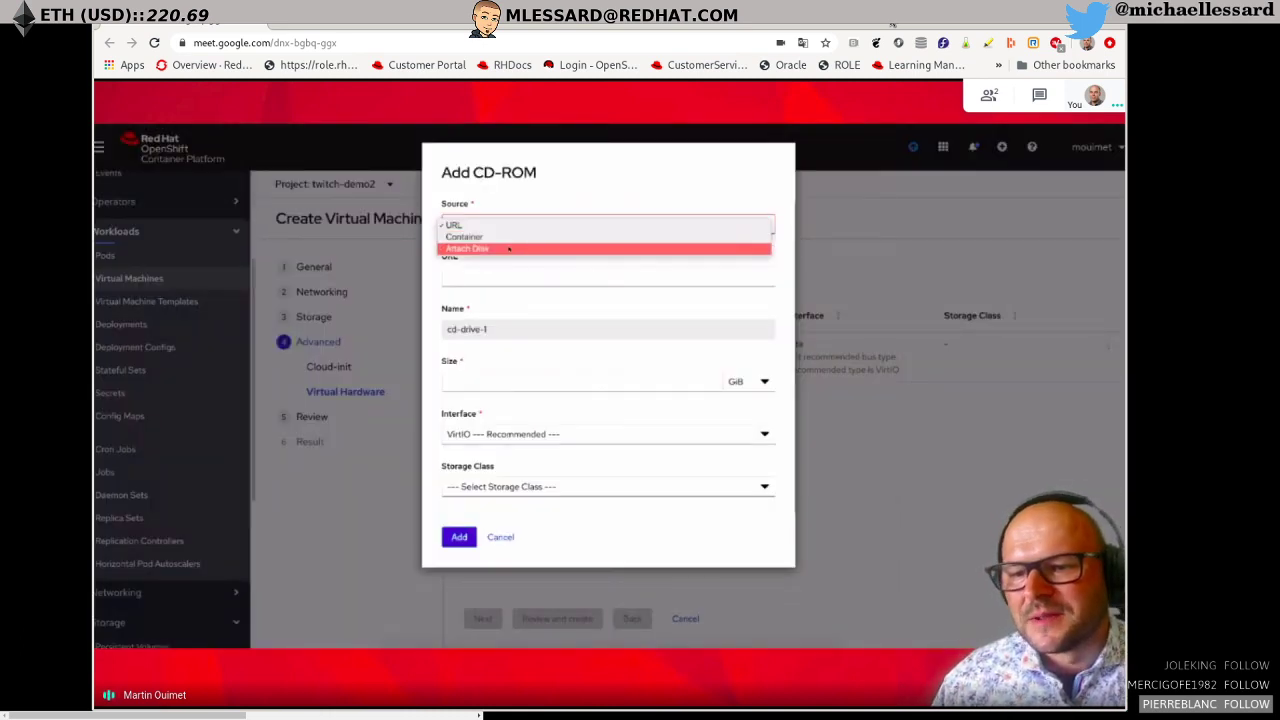
{"action": "left_click", "coordinate": [507, 249]}
{"action": "left_click", "coordinate": [488, 278]}
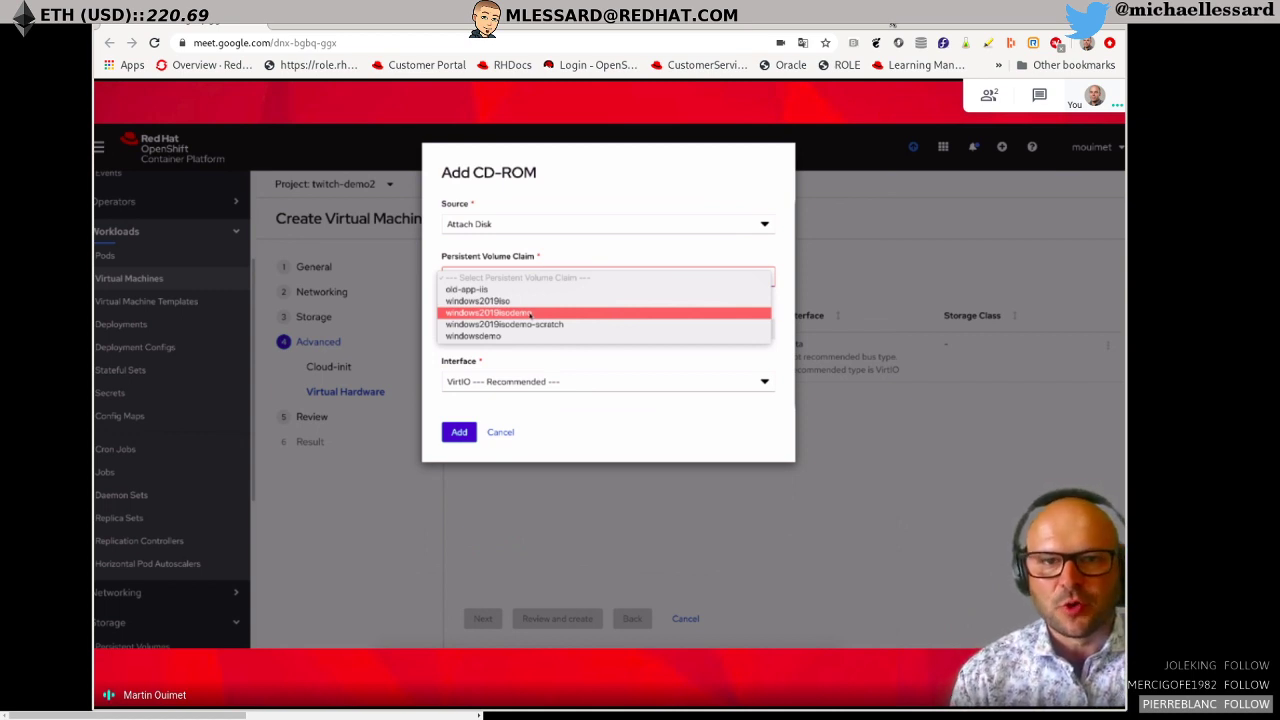
{"action": "left_click", "coordinate": [524, 301]}
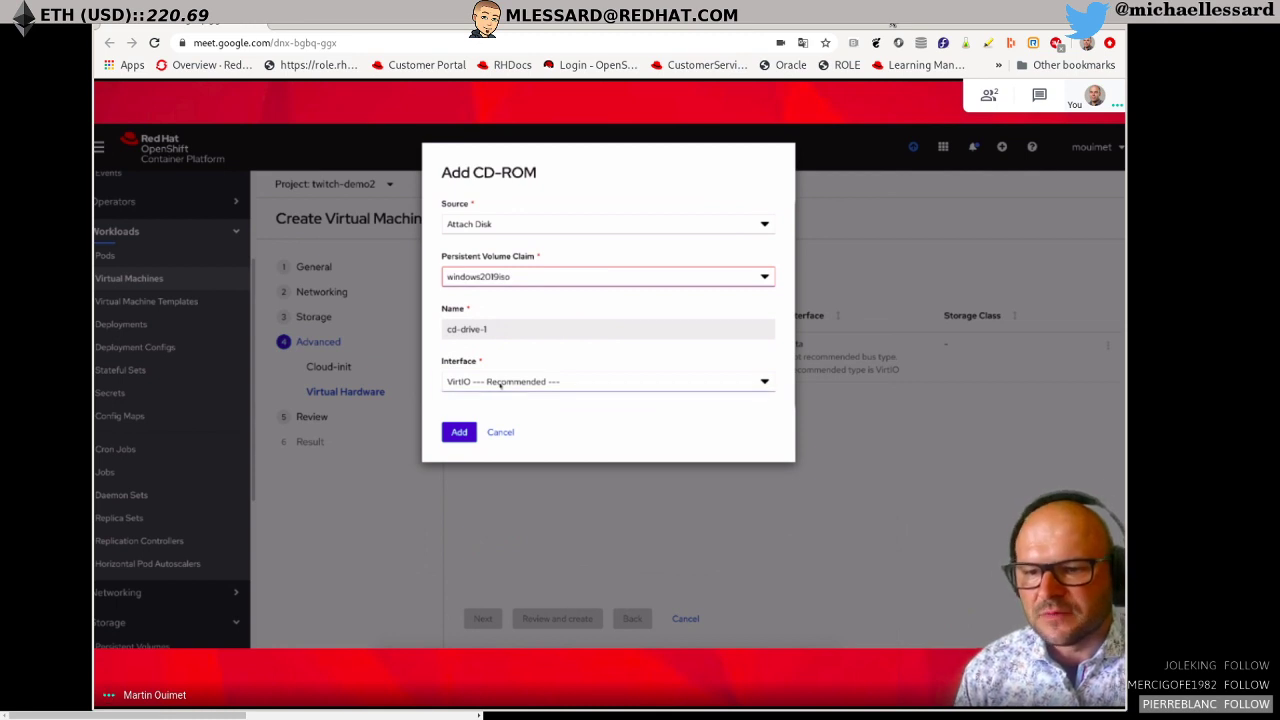
{"action": "left_click", "coordinate": [502, 382]}
{"action": "left_click", "coordinate": [497, 395]}
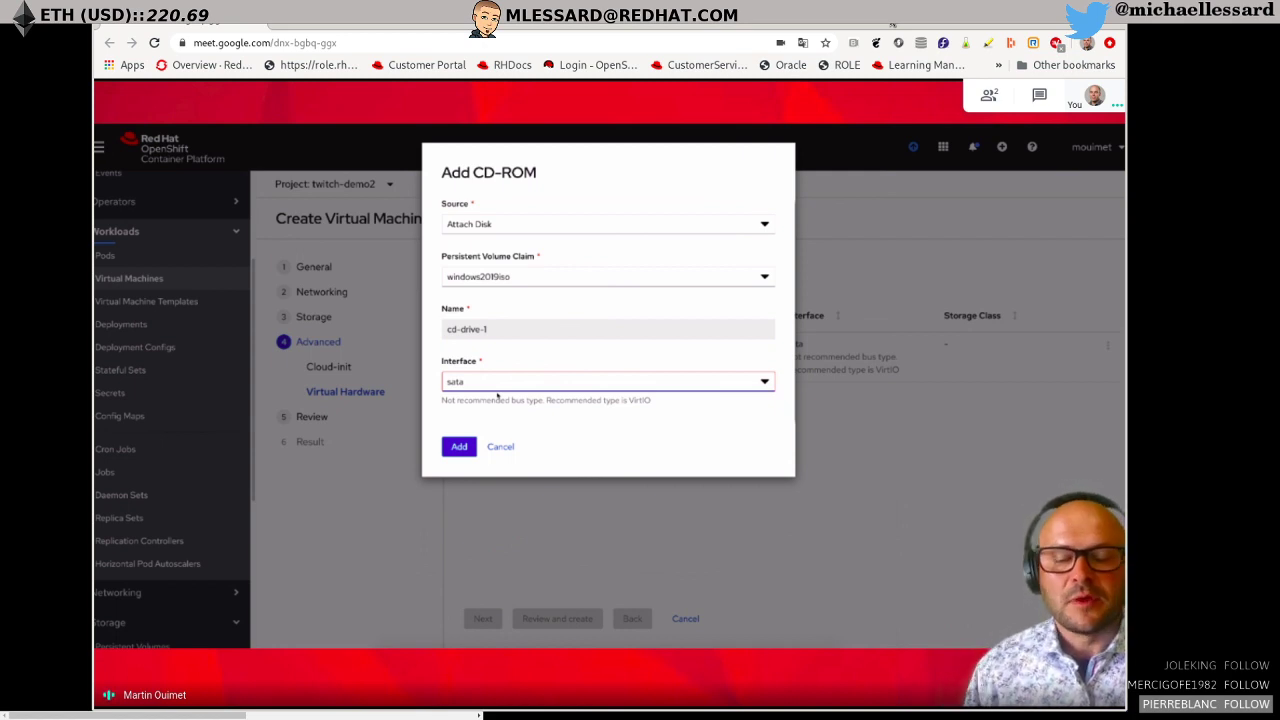
{"action": "left_click", "coordinate": [467, 449]}
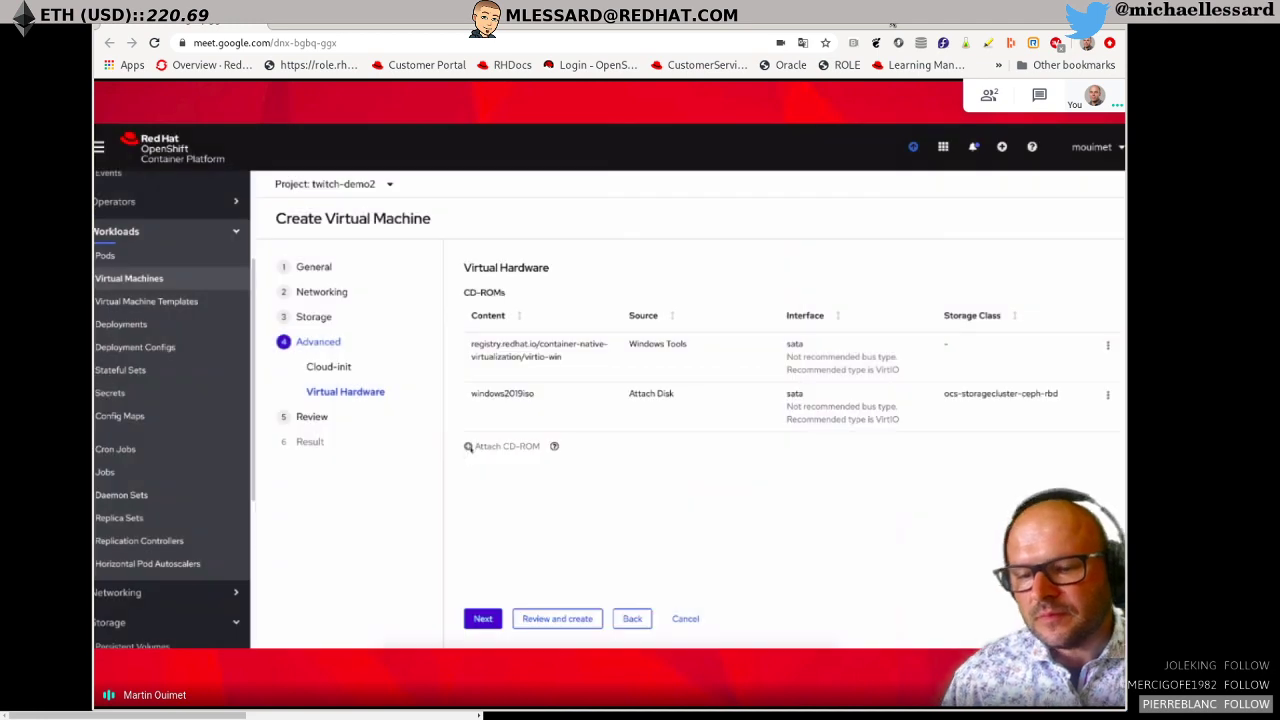
Review the settings, create the windowsdemo virtual machine, and open its full details.
{"action": "left_click", "coordinate": [483, 618]}
{"action": "scroll", "coordinate": [524, 565], "scroll_direction": "down", "scroll_amount": 3}
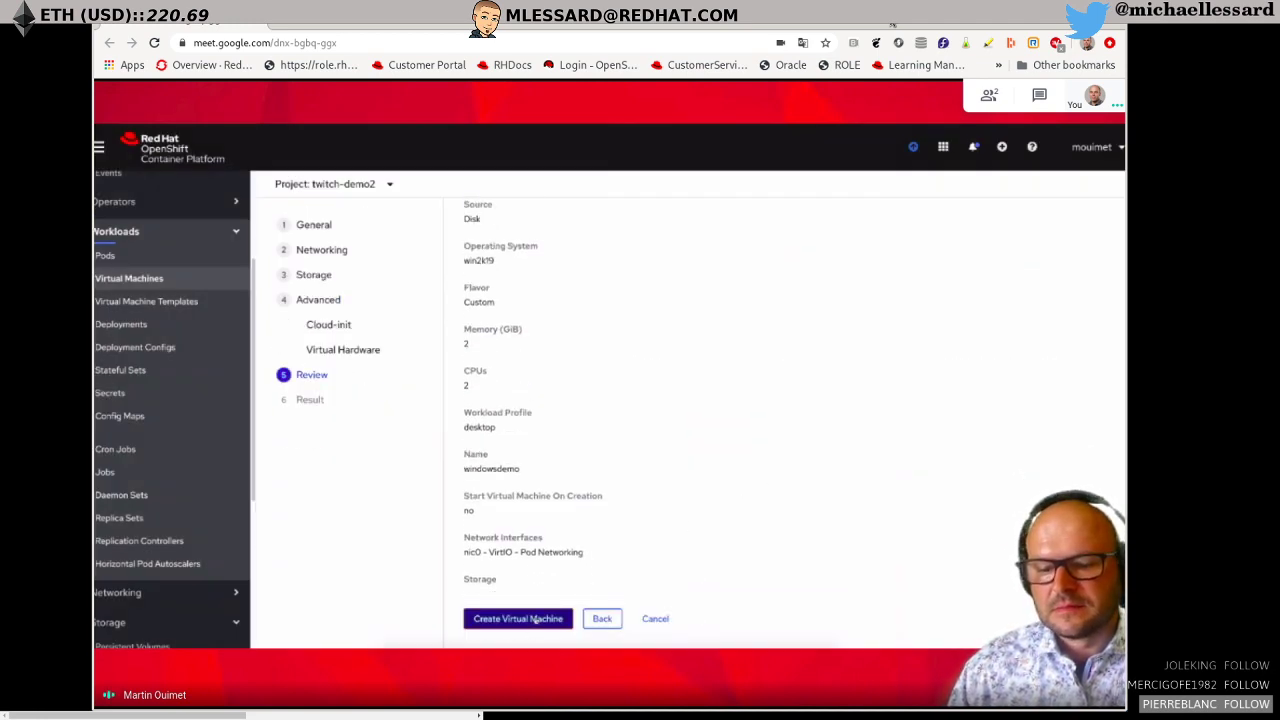
{"action": "left_click", "coordinate": [535, 619]}
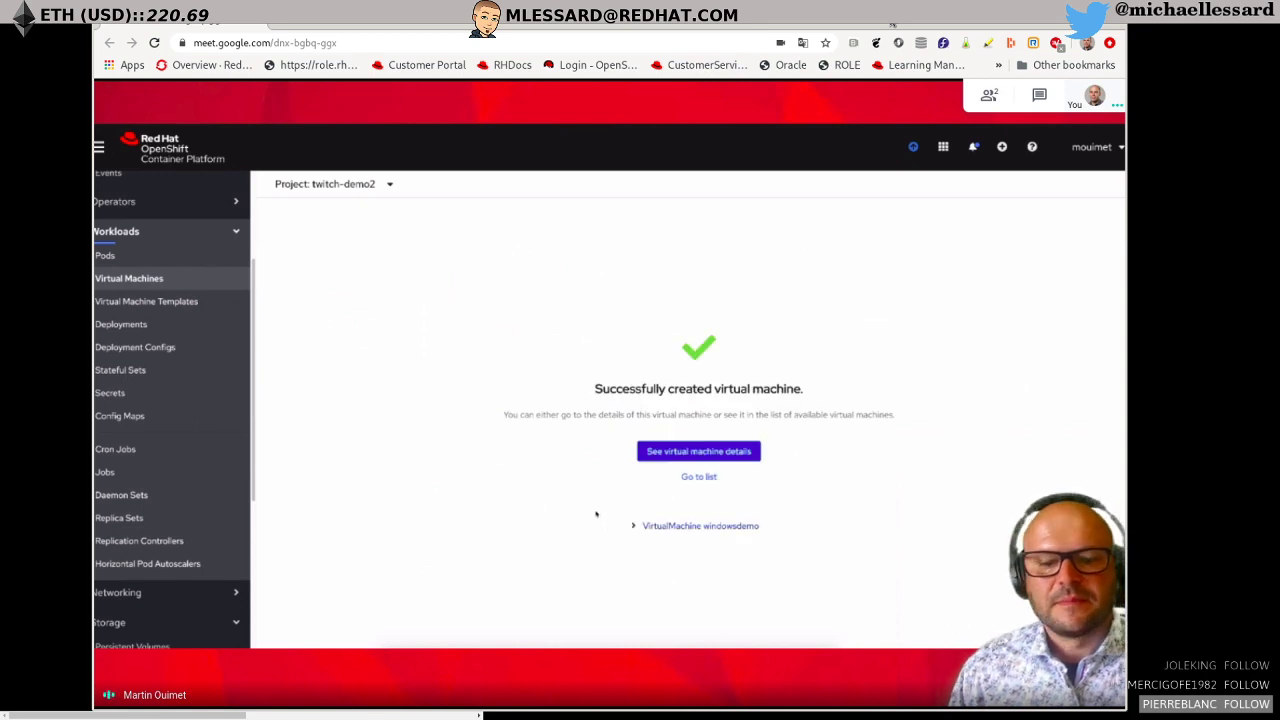
{"action": "left_click", "coordinate": [699, 456]}
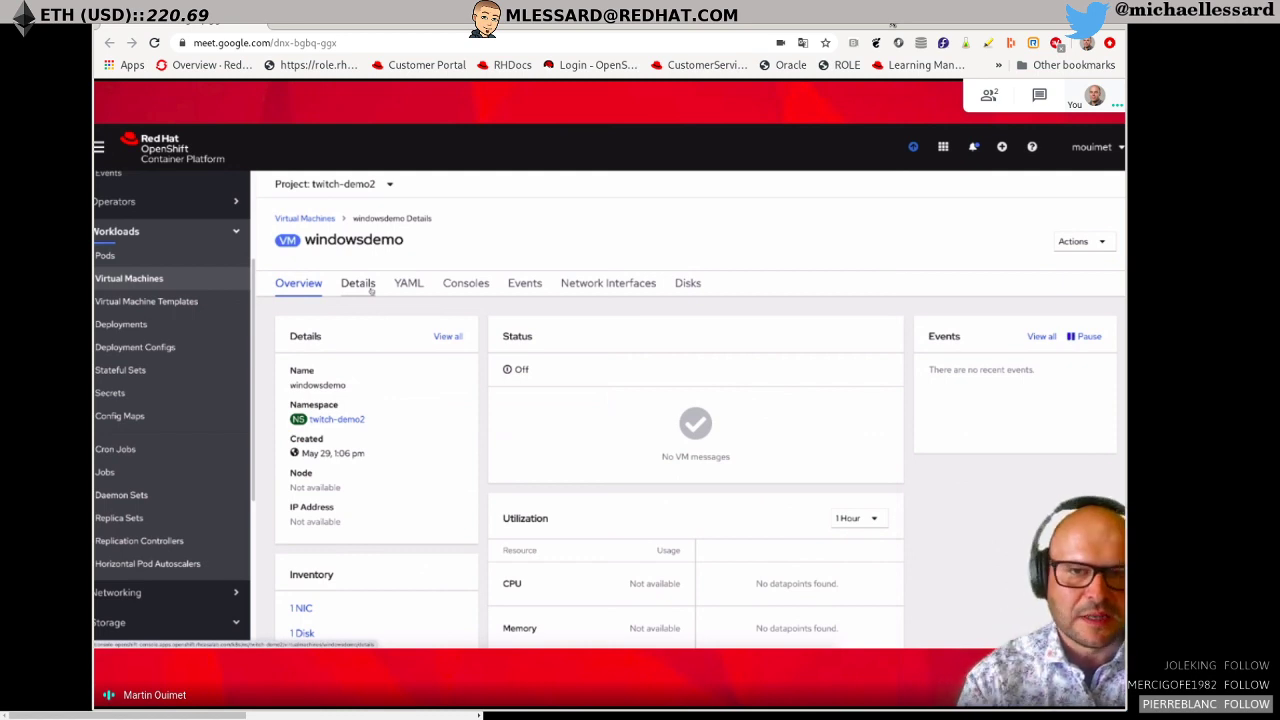
{"action": "left_click", "coordinate": [368, 287]}
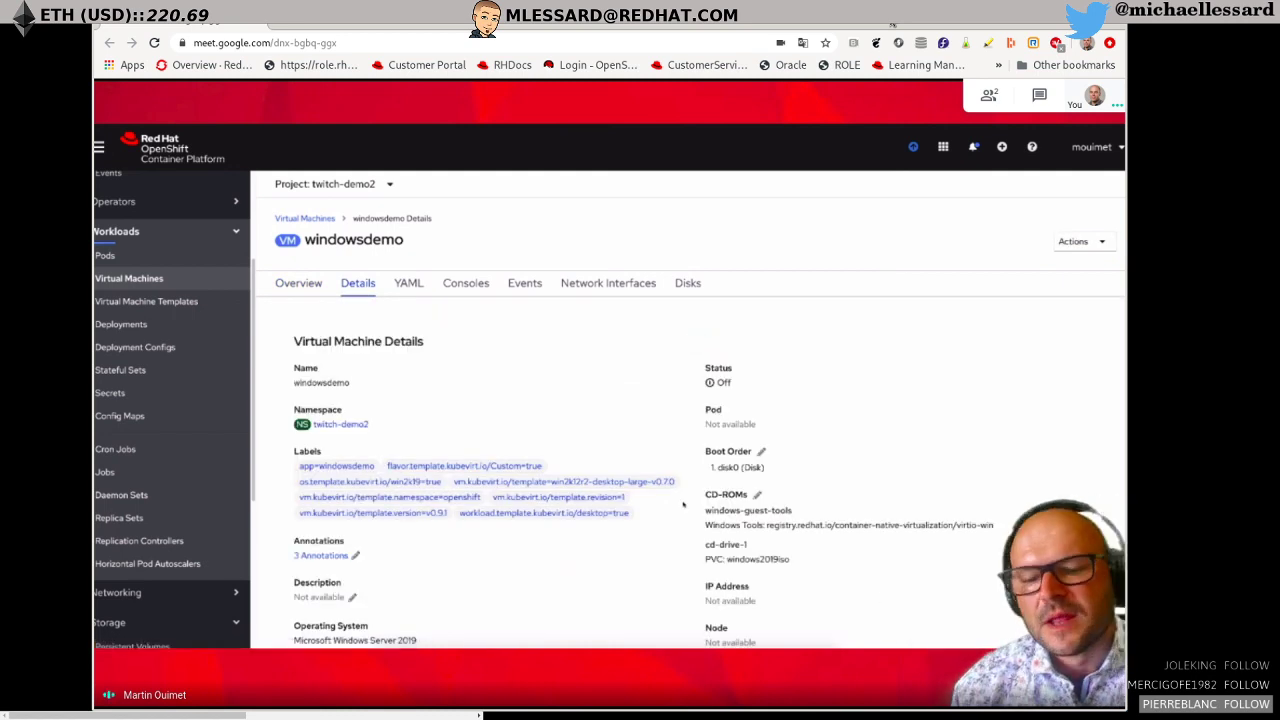
Add cd-drive-1 (CD-ROM) after disk0 in the virtual machine's boot order and save it.
{"action": "left_click_drag", "start_coordinate": [715, 473], "coordinate": [765, 468]}
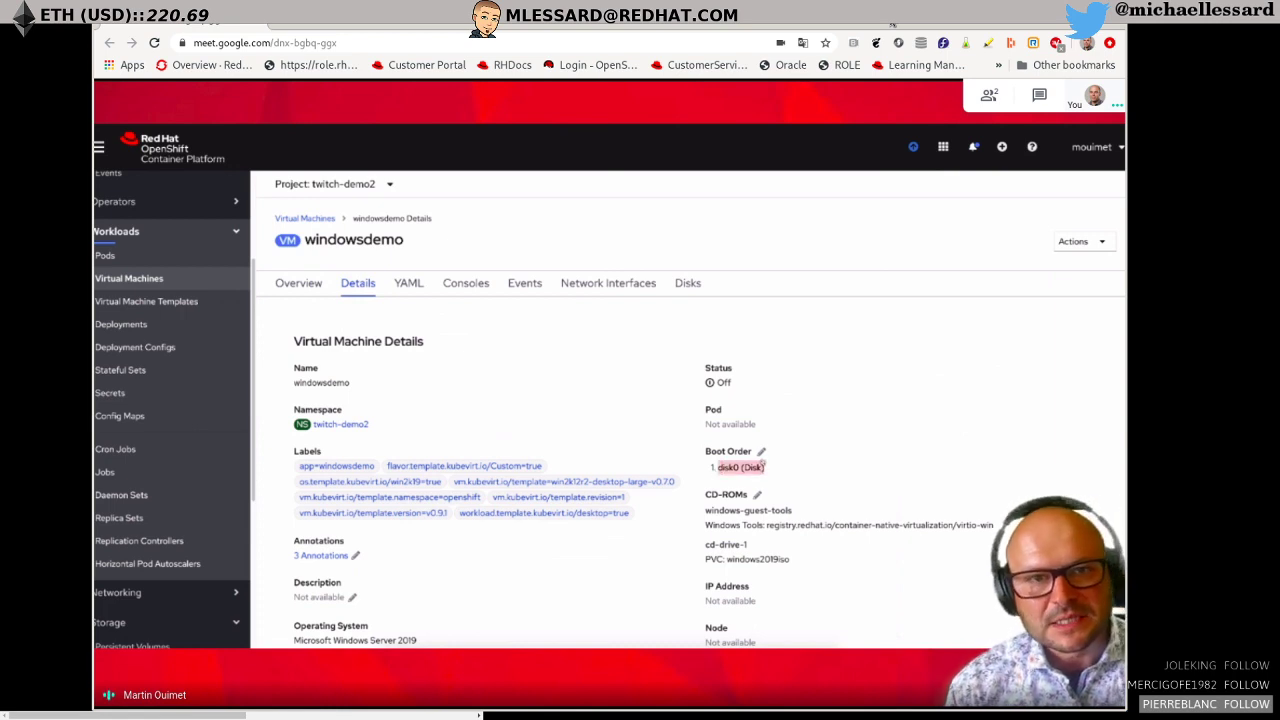
{"action": "left_click", "coordinate": [761, 453]}
{"action": "left_click", "coordinate": [518, 398]}
{"action": "left_click", "coordinate": [563, 401]}
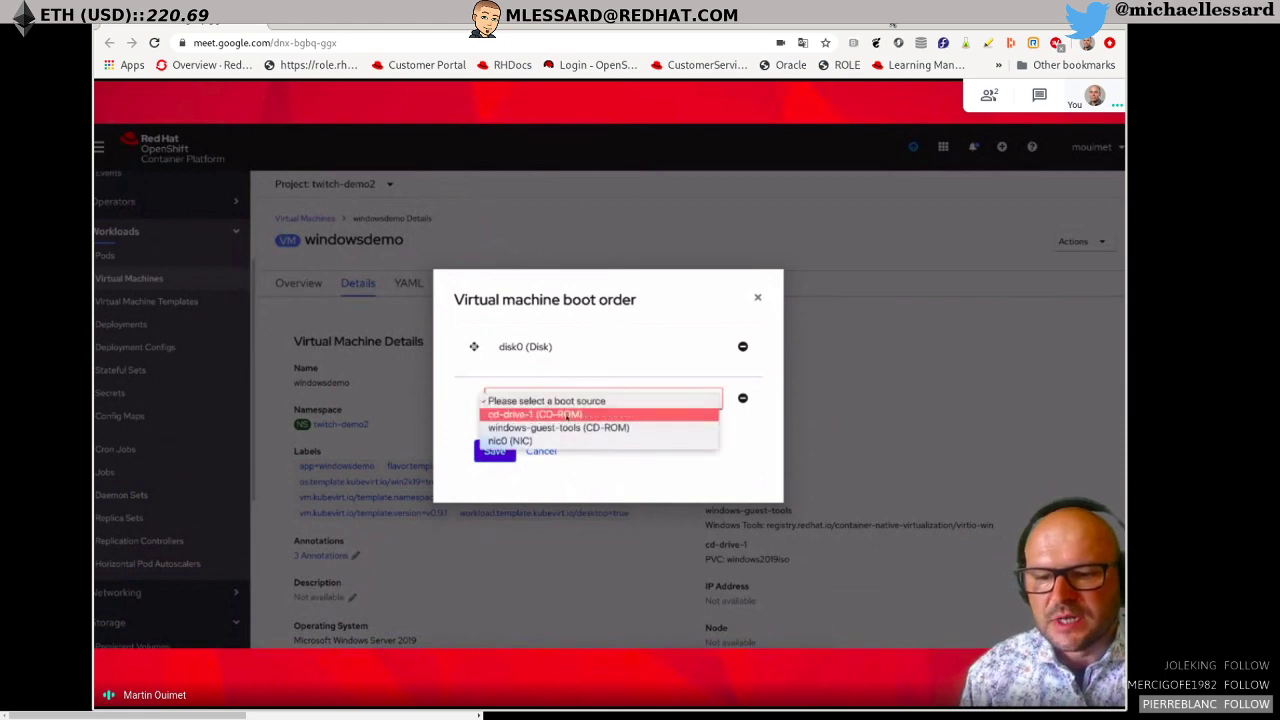
{"action": "left_click", "coordinate": [567, 414]}
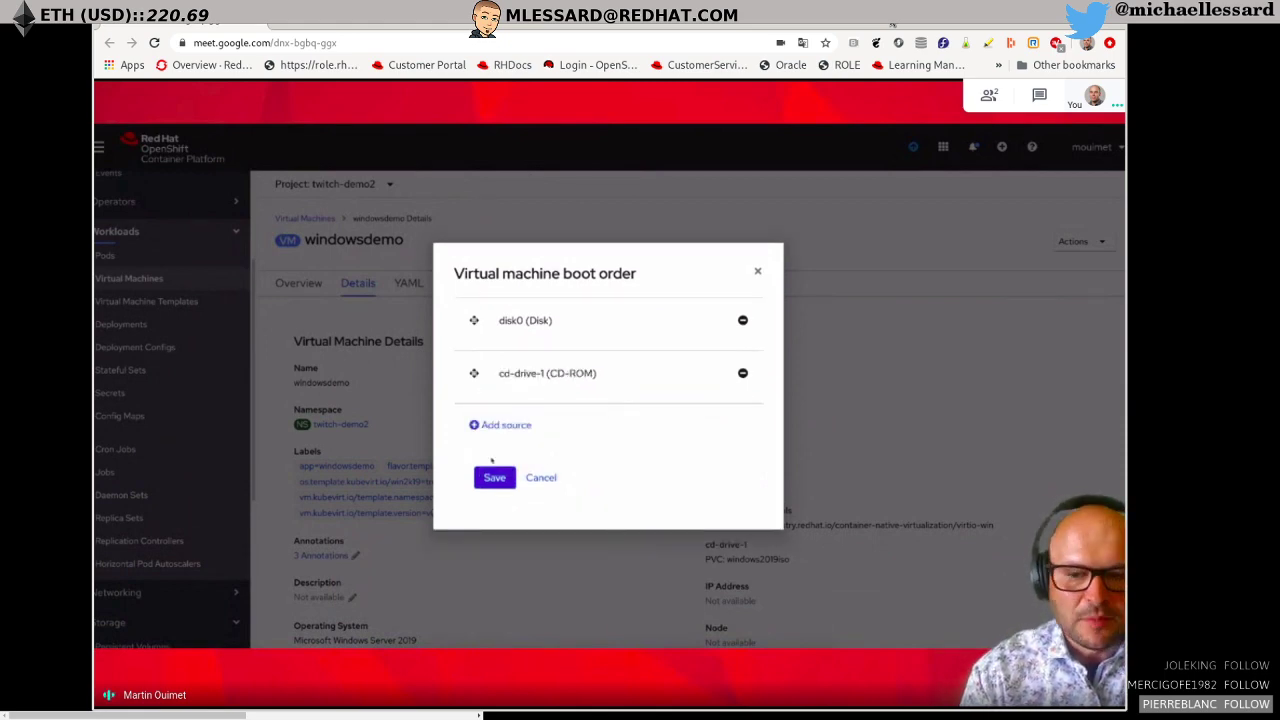
{"action": "left_click", "coordinate": [555, 477]}
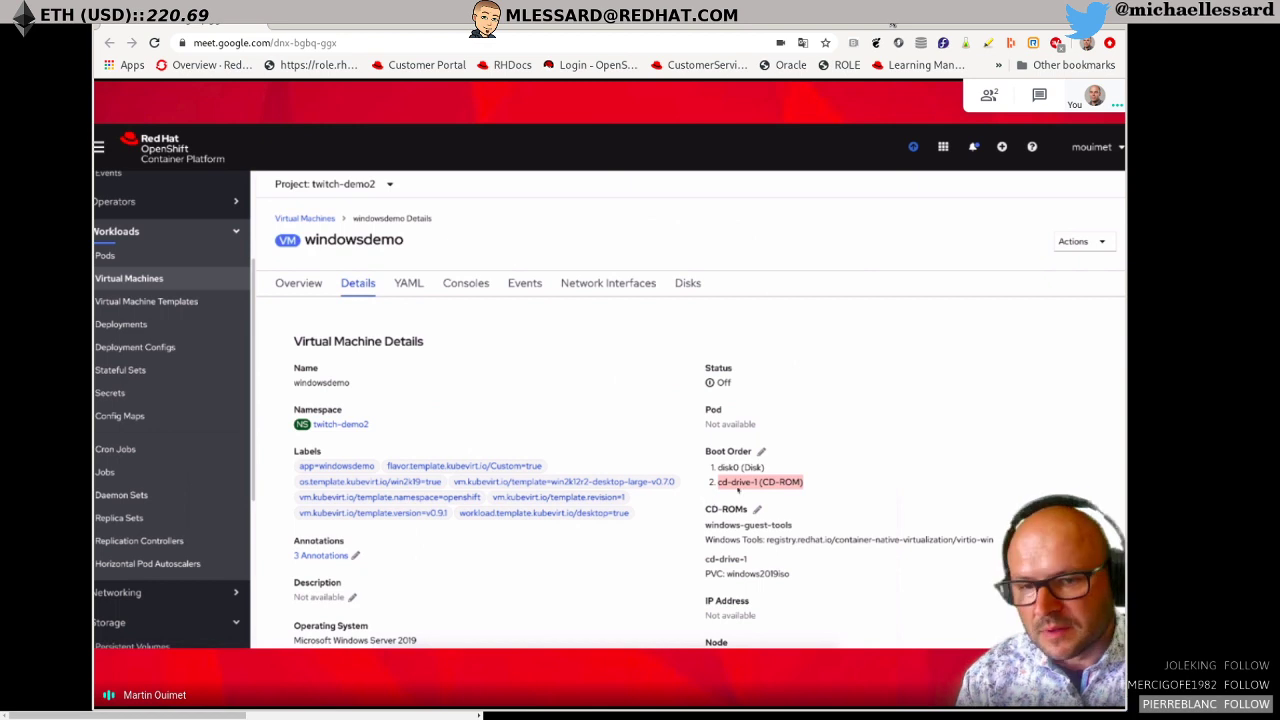
Start the windowsdemo virtual machine and check the events and details of its virt-launcher pod.
{"action": "left_click", "coordinate": [1100, 241]}
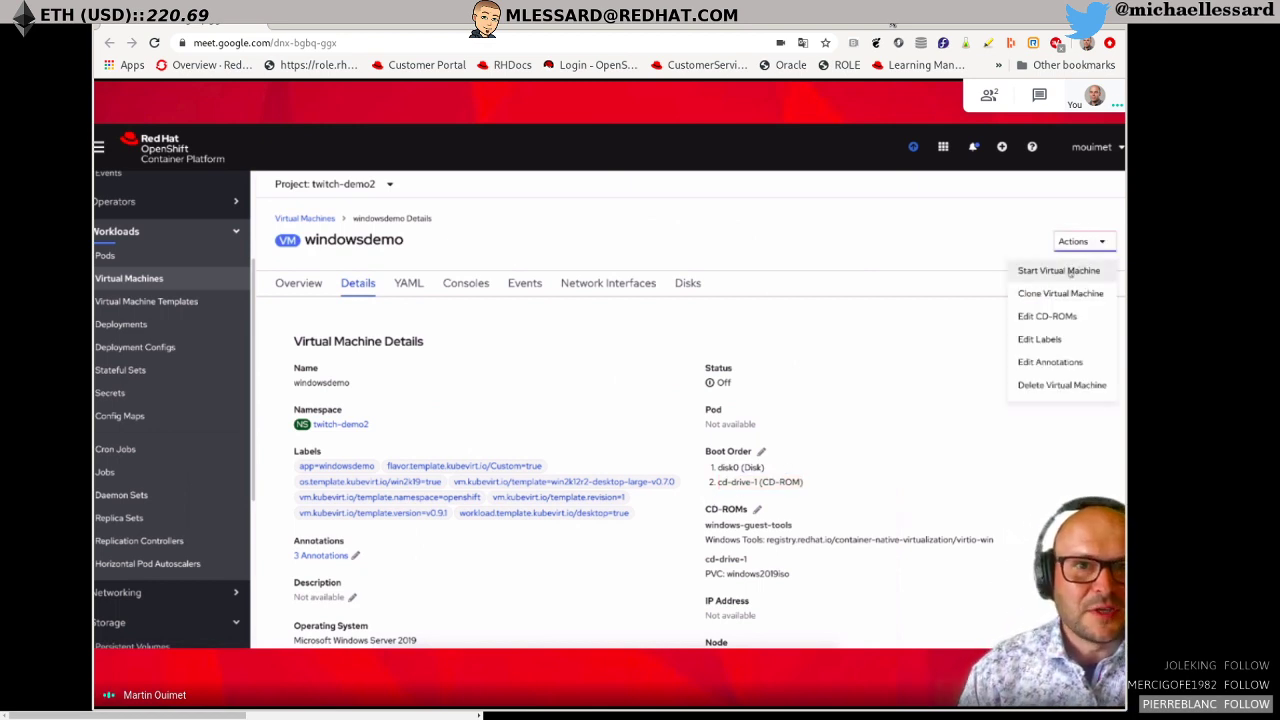
{"action": "left_click", "coordinate": [1070, 271]}
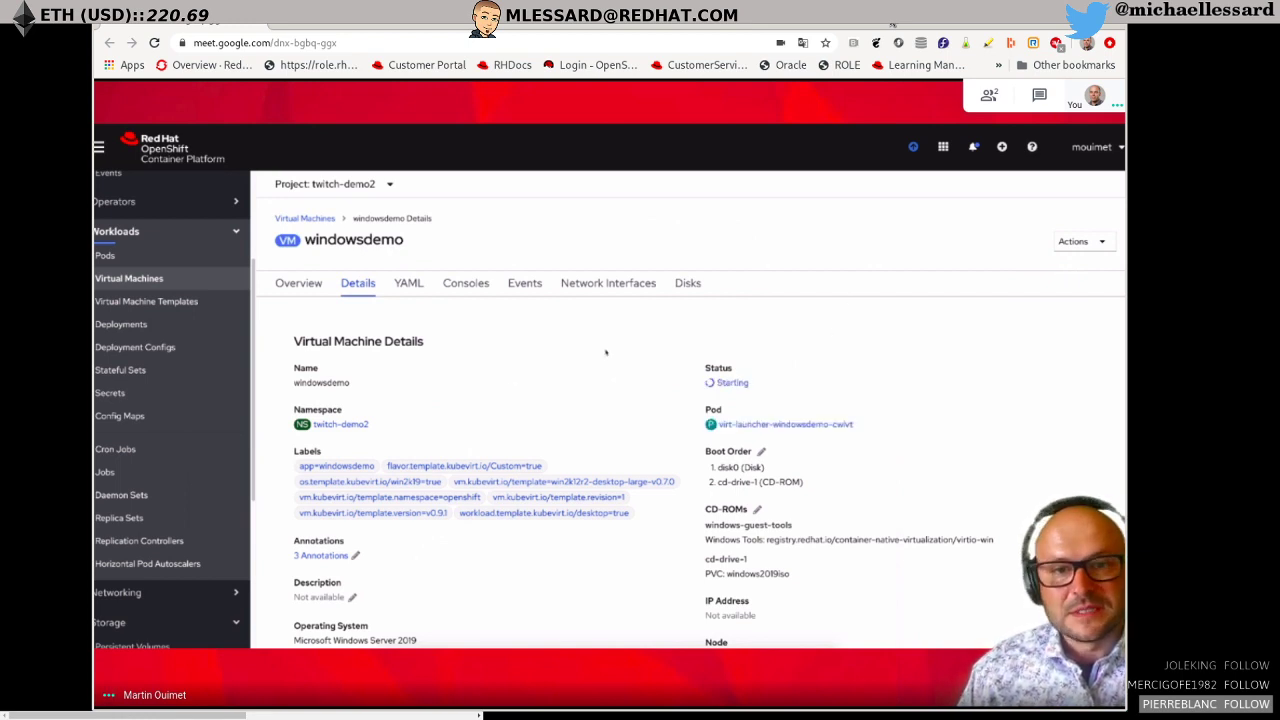
{"action": "left_click", "coordinate": [785, 424]}
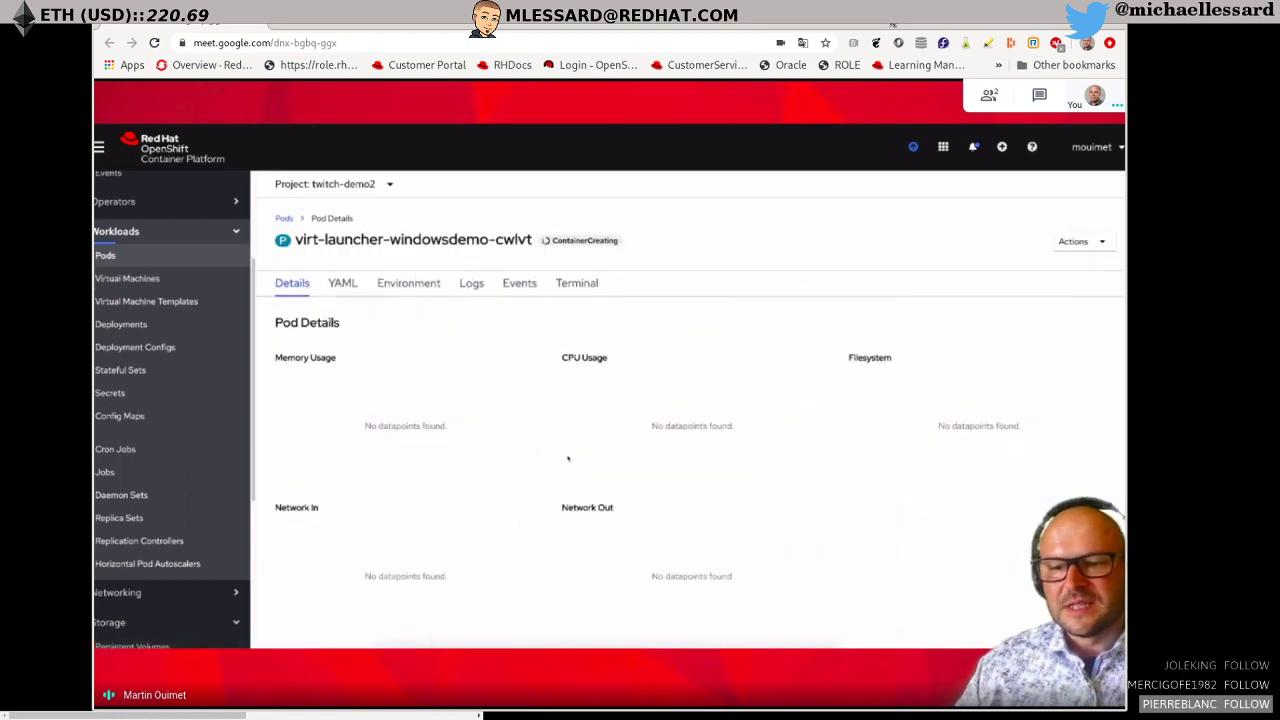
{"action": "left_click", "coordinate": [519, 284]}
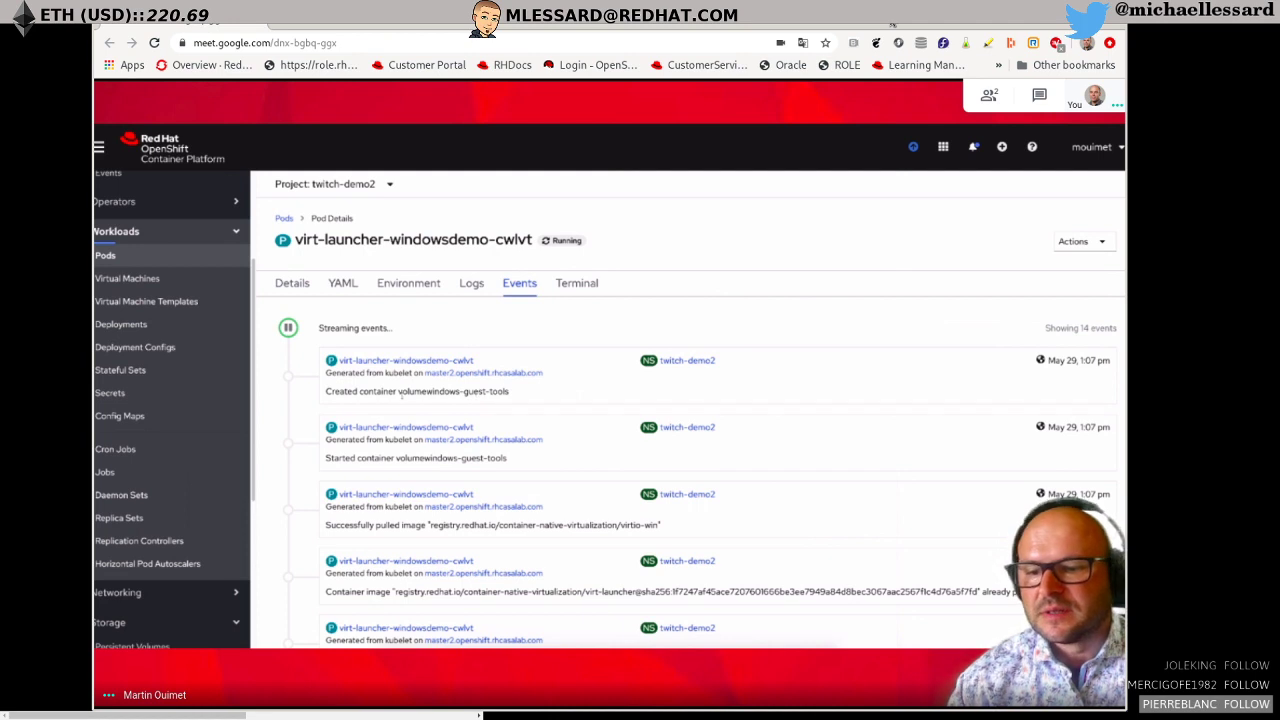
{"action": "left_click_drag", "start_coordinate": [398, 392], "coordinate": [519, 398]}
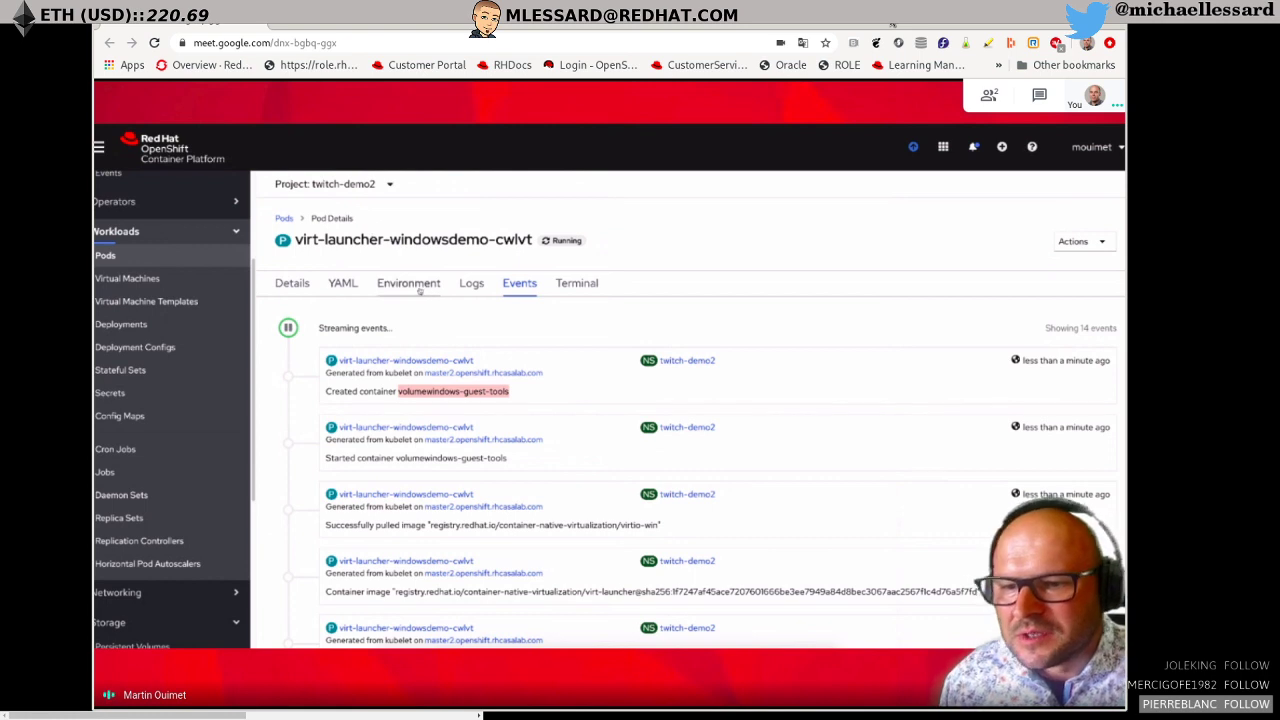
{"action": "left_click_drag", "start_coordinate": [340, 391], "coordinate": [512, 400]}
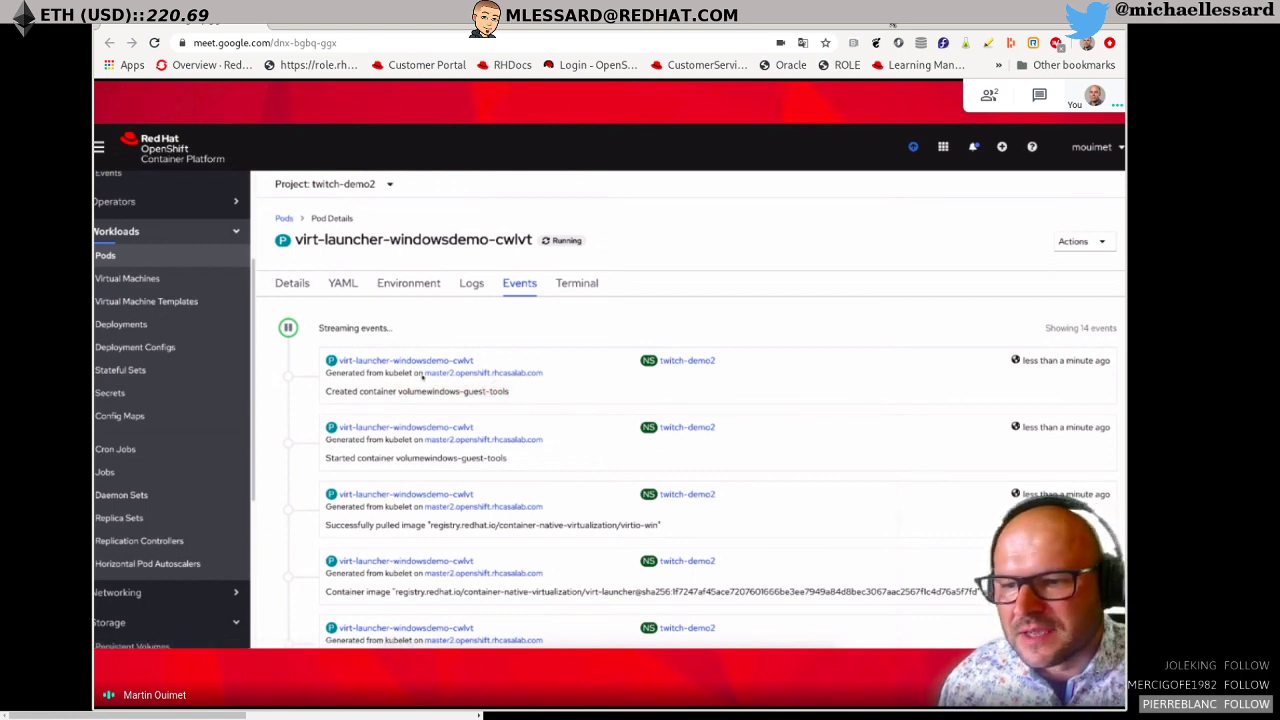
{"action": "left_click", "coordinate": [292, 284]}
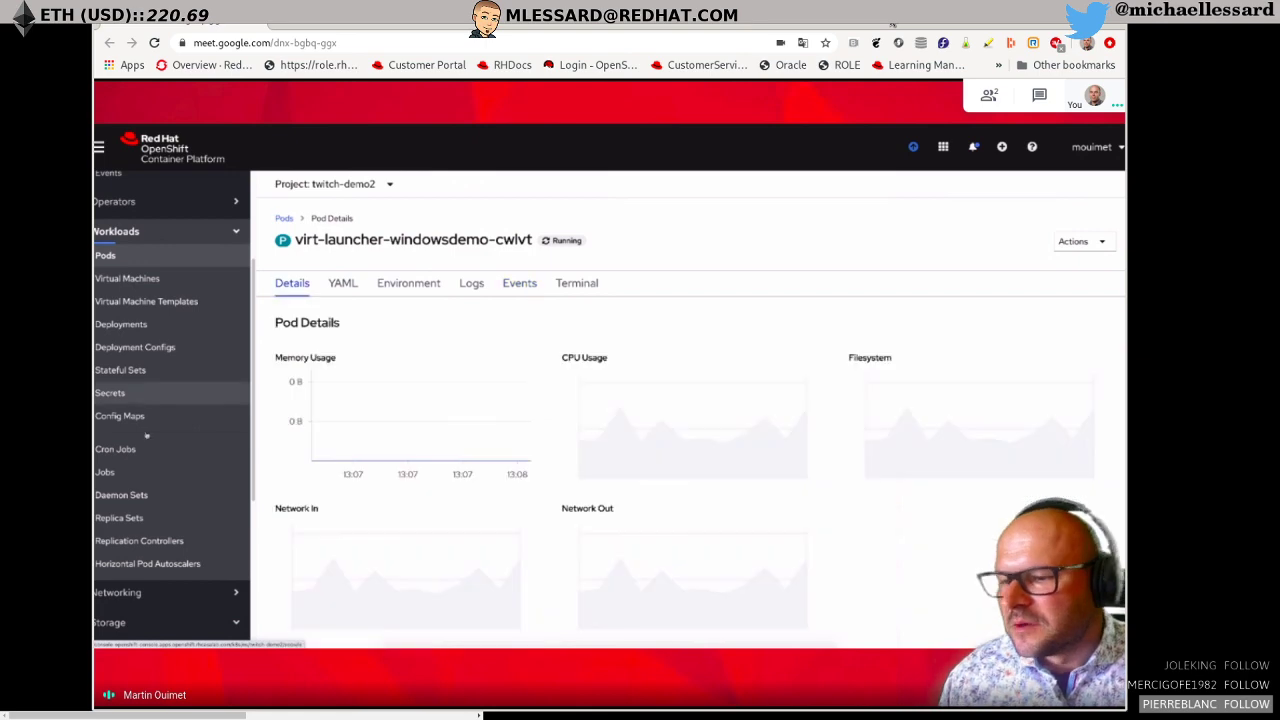
Open the windowsdemo virtual machine's console and start the Windows Server 2019 installation with the default language, format and keyboard settings.
{"action": "left_click", "coordinate": [180, 279]}
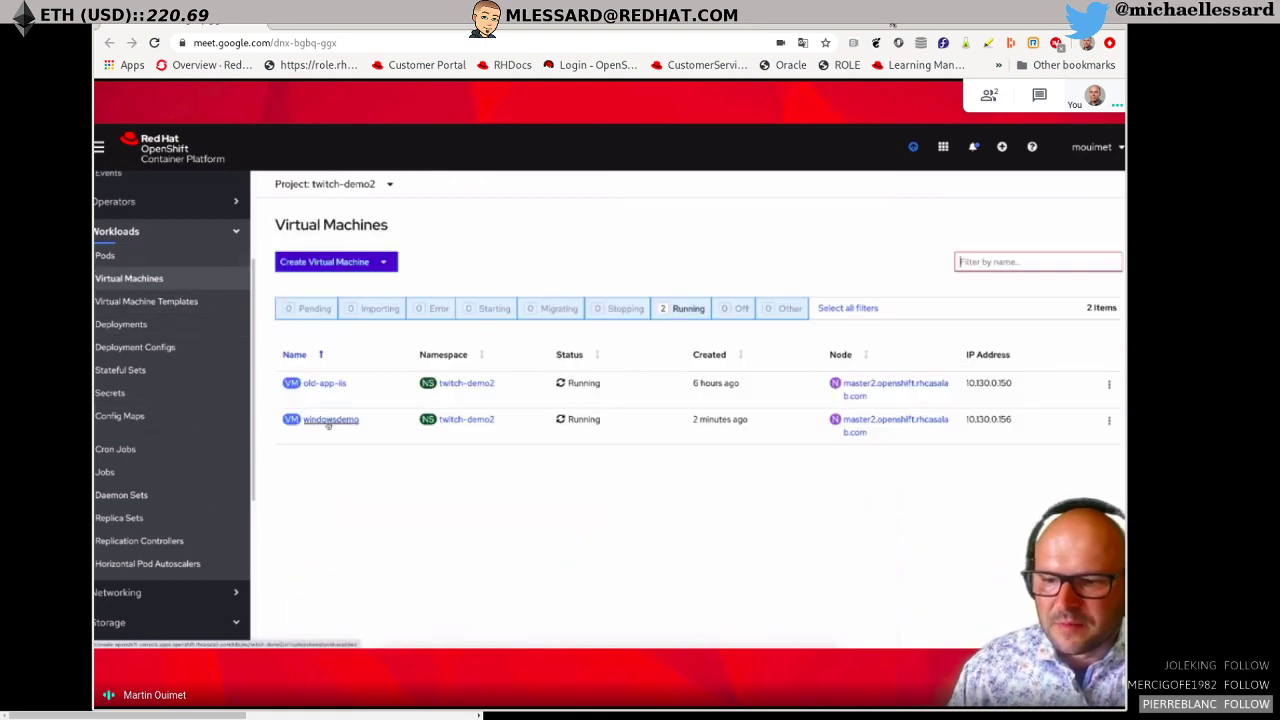
{"action": "left_click", "coordinate": [330, 419]}
{"action": "left_click", "coordinate": [466, 284]}
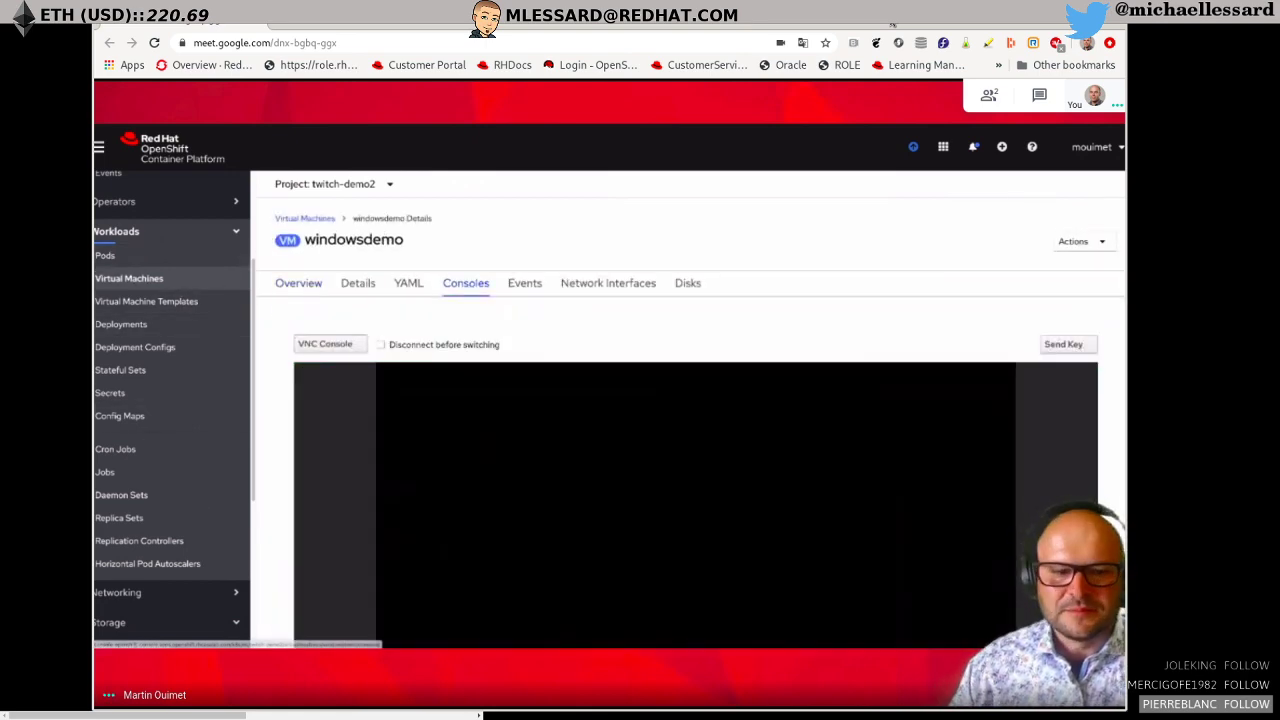
{"action": "scroll", "coordinate": [469, 287], "scroll_direction": "down", "scroll_amount": 2}
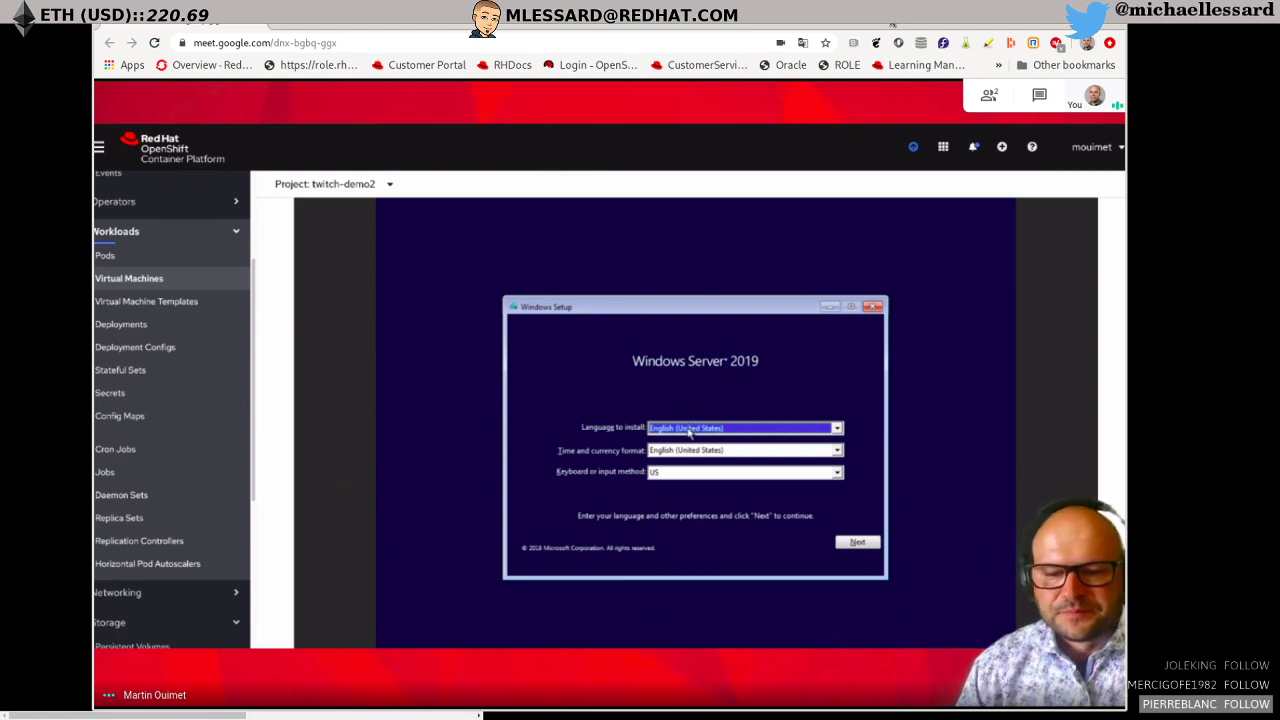
{"action": "left_click", "coordinate": [842, 540]}
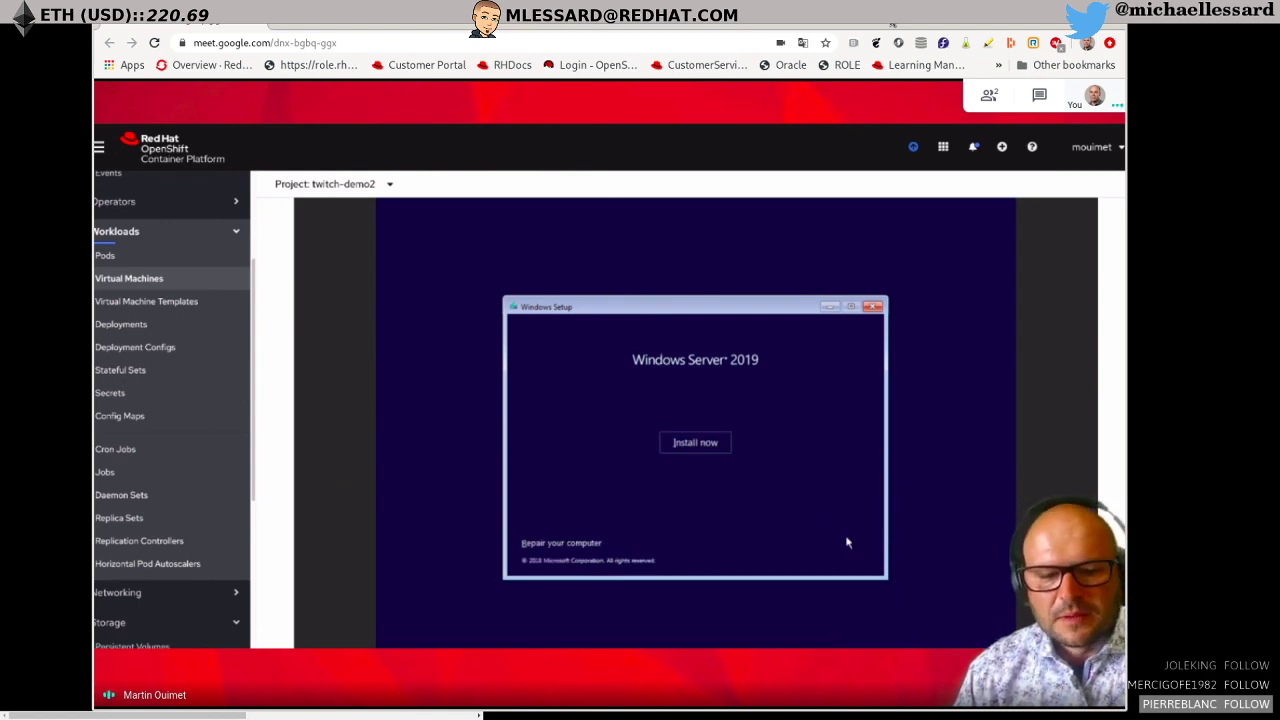
{"action": "left_click", "coordinate": [700, 453]}
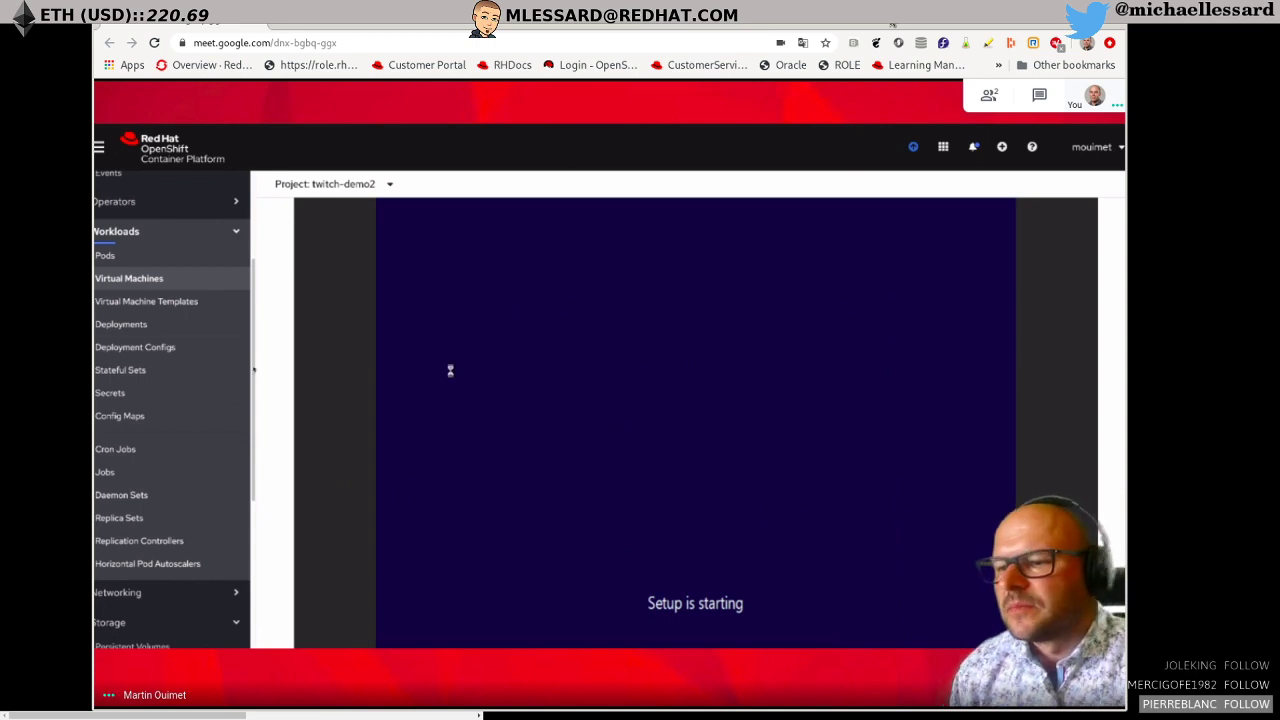
Open the old-app-iis virtual machine and view its console.
{"action": "left_click", "coordinate": [175, 280]}
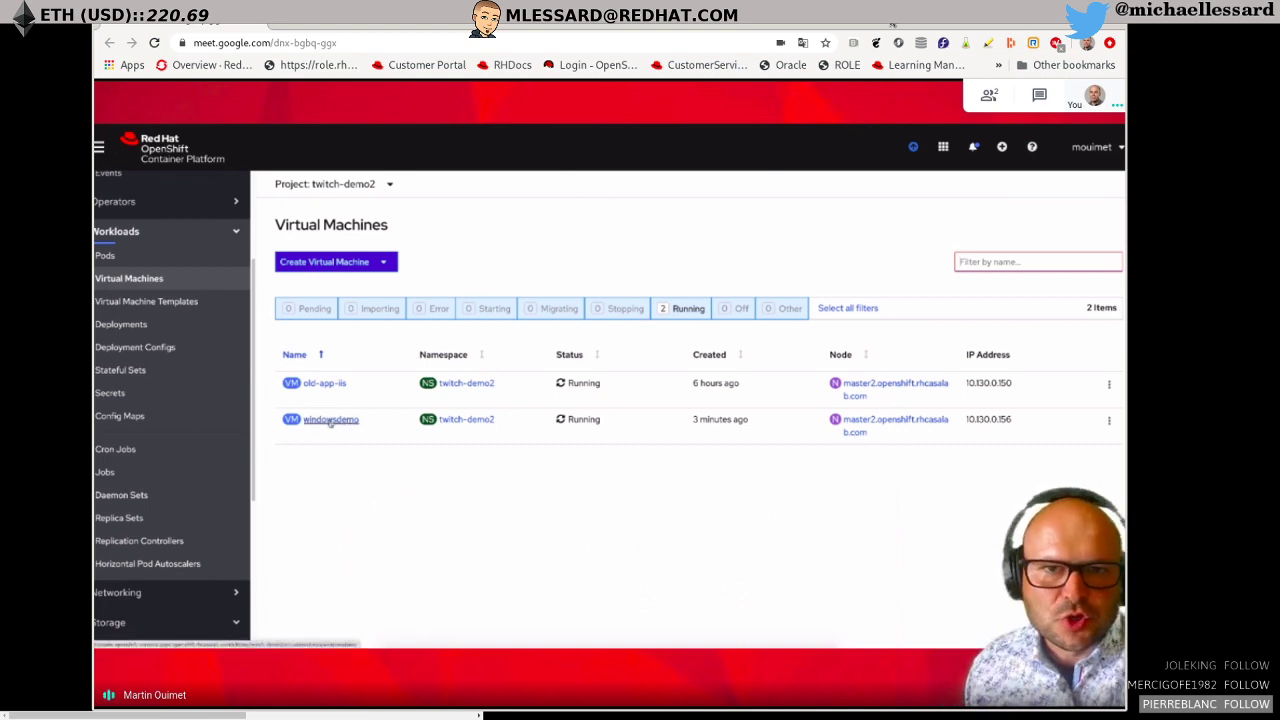
{"action": "left_click", "coordinate": [323, 383]}
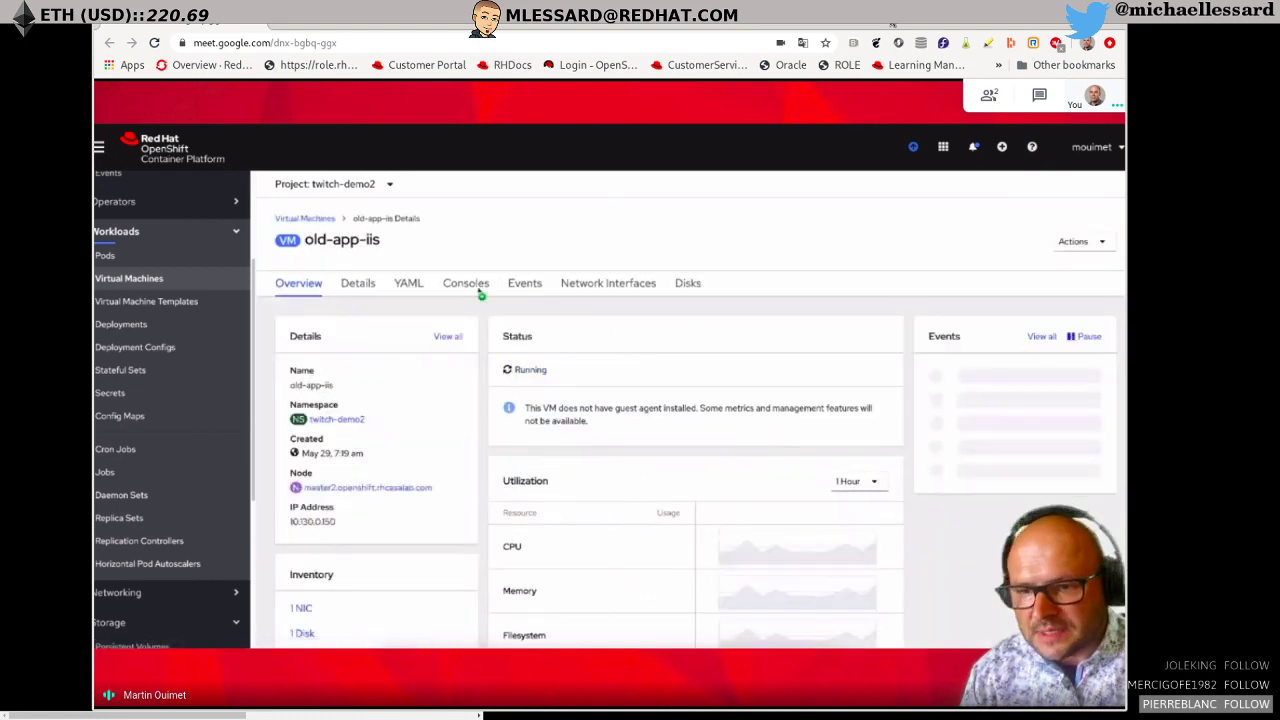
{"action": "left_click_drag", "start_coordinate": [303, 240], "coordinate": [420, 247]}
{"action": "left_click", "coordinate": [420, 247]}
{"action": "left_click", "coordinate": [476, 285]}
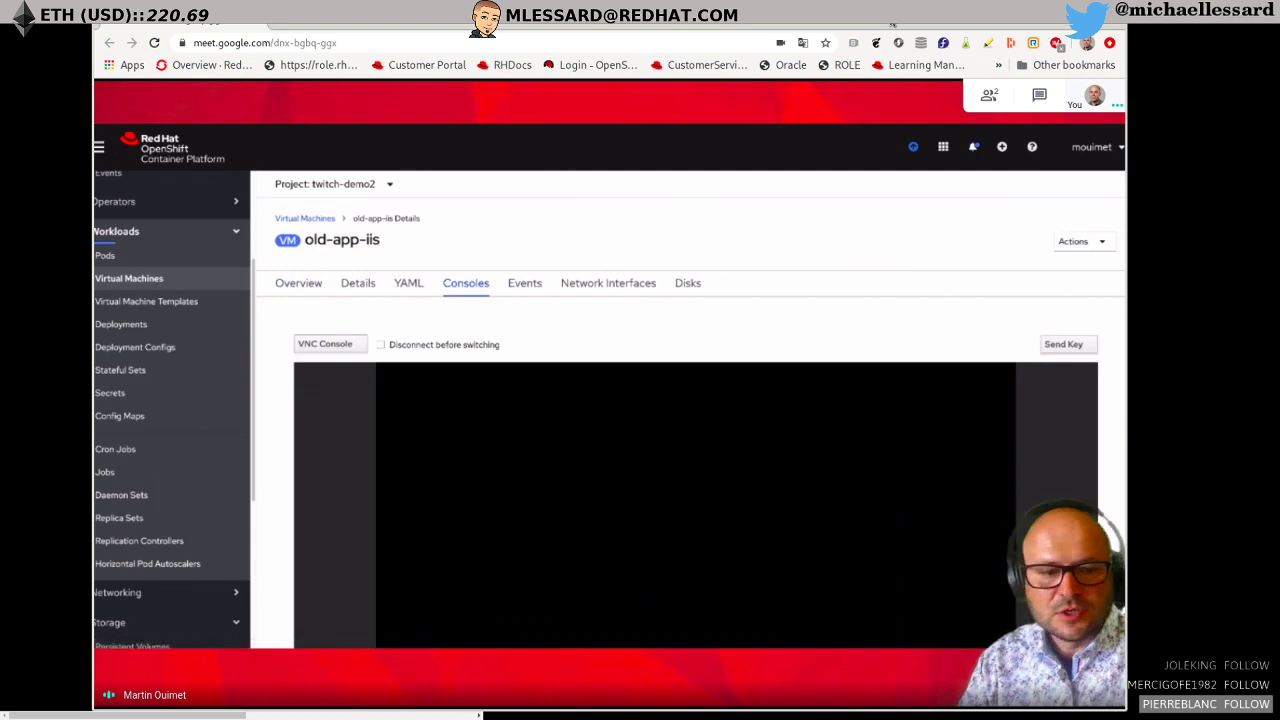
{"action": "scroll", "coordinate": [680, 416], "scroll_direction": "down", "scroll_amount": 3}
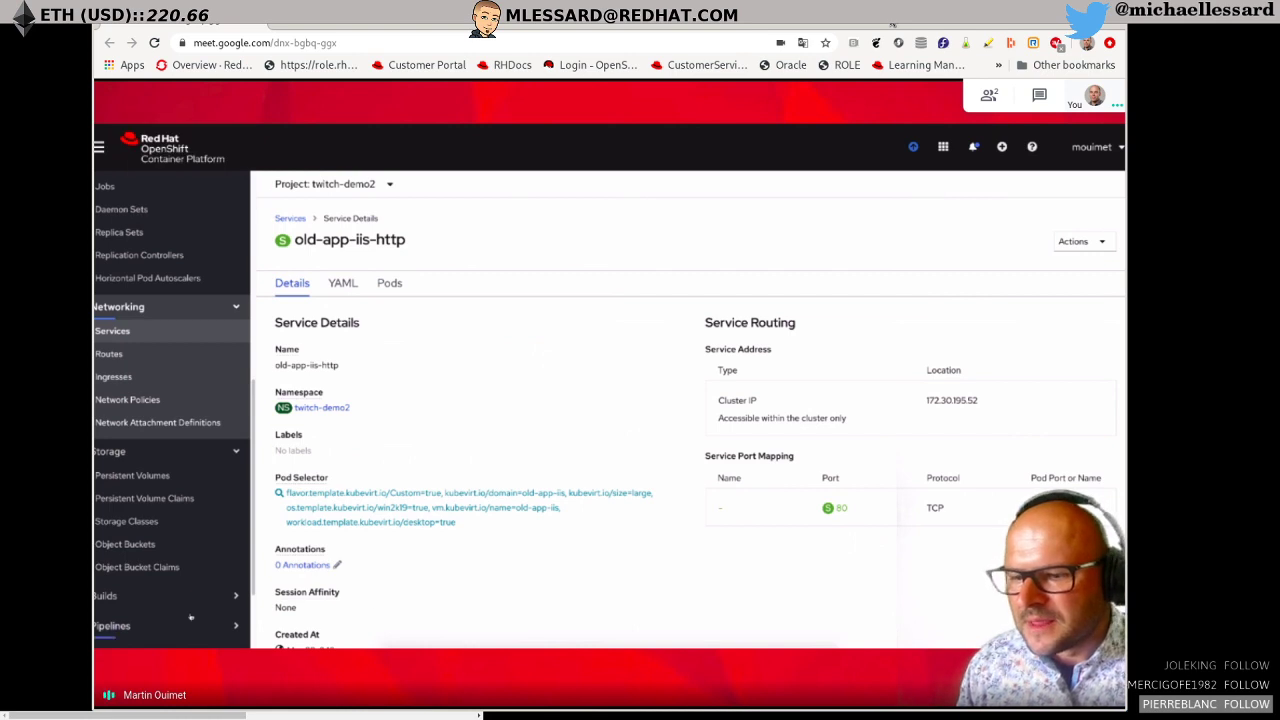
Examine the host, TLS termination and target port in the old-app route's YAML, and open the route's web address.
{"action": "left_click", "coordinate": [132, 353]}
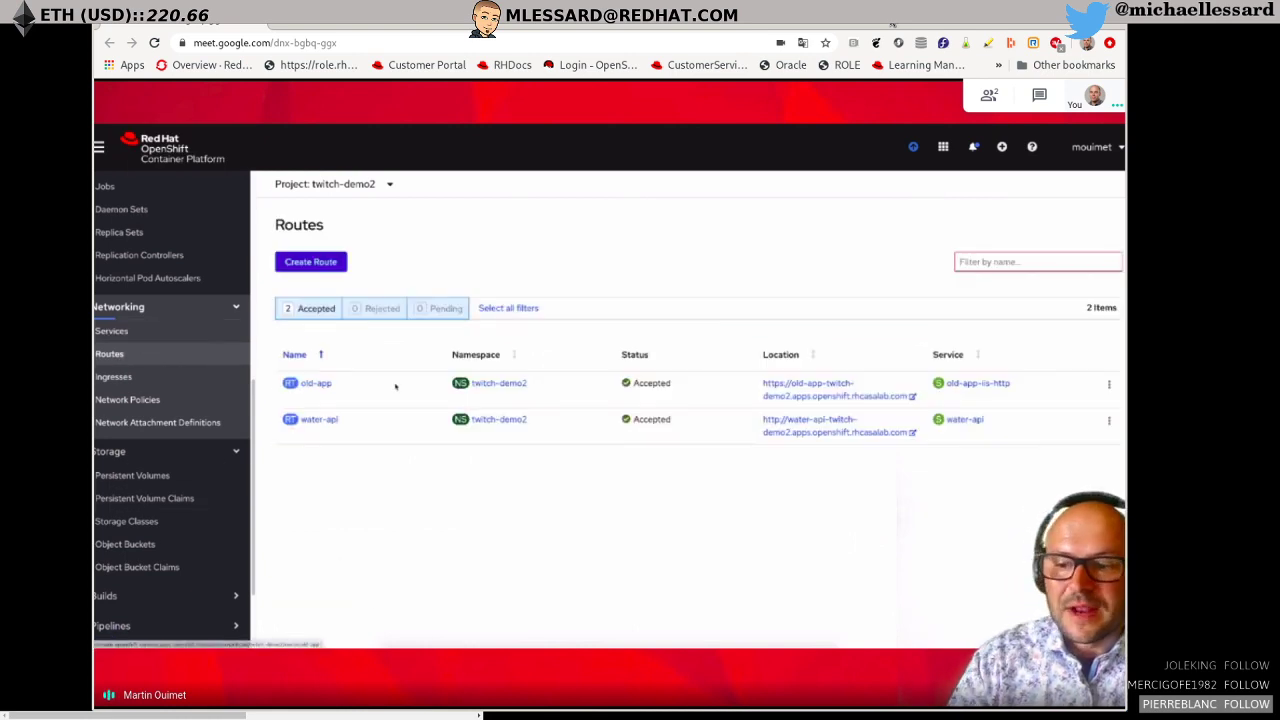
{"action": "left_click", "coordinate": [316, 384]}
{"action": "left_click", "coordinate": [342, 283]}
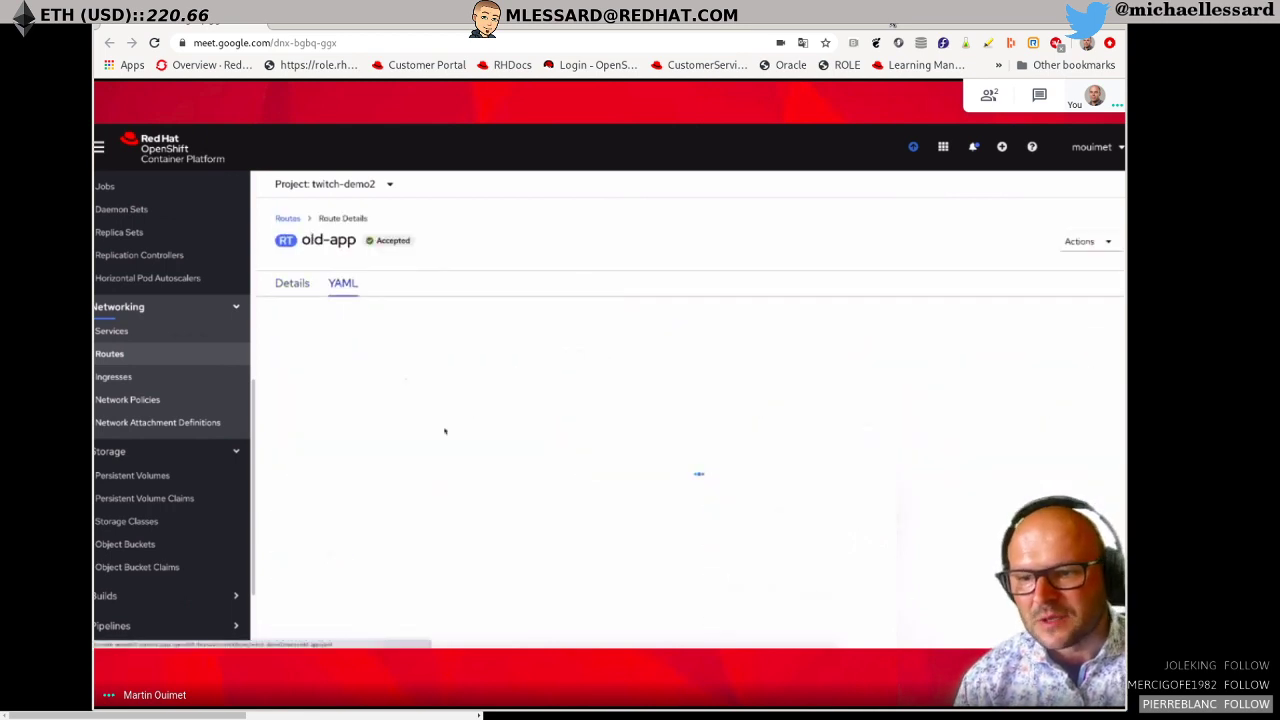
{"action": "scroll", "coordinate": [368, 414], "scroll_direction": "down", "scroll_amount": 3}
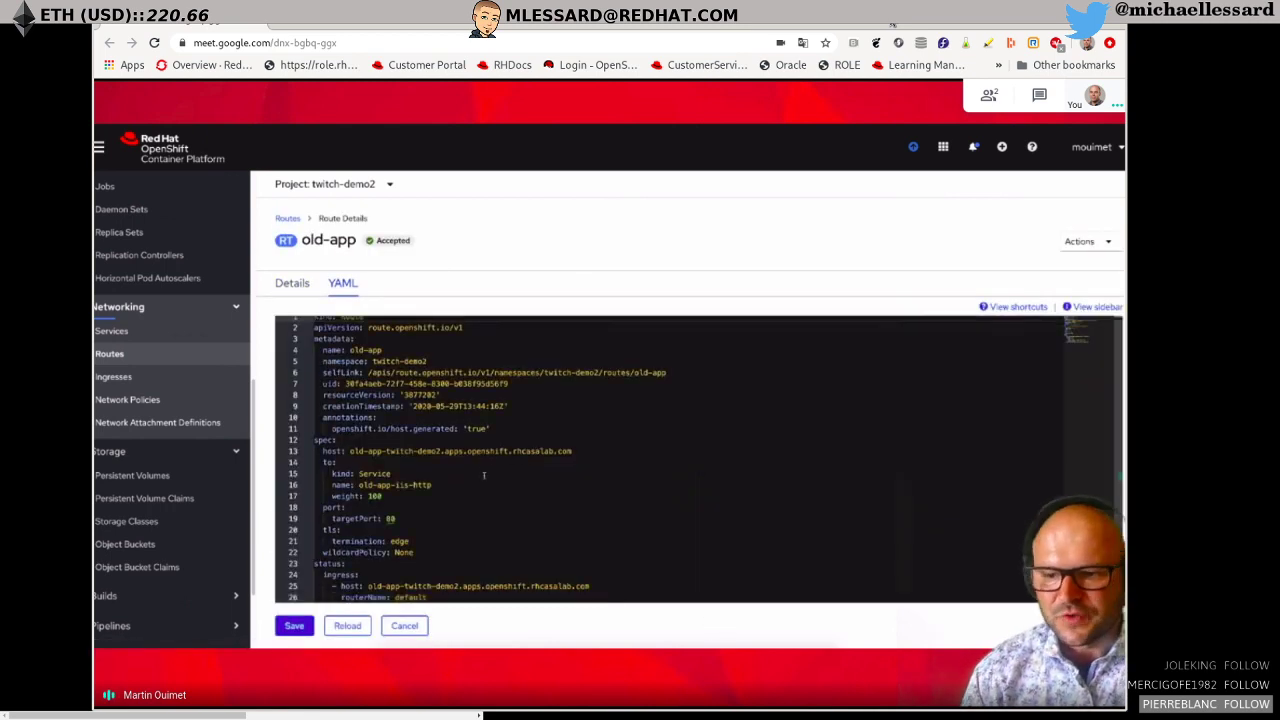
{"action": "left_click_drag", "start_coordinate": [350, 416], "coordinate": [578, 424]}
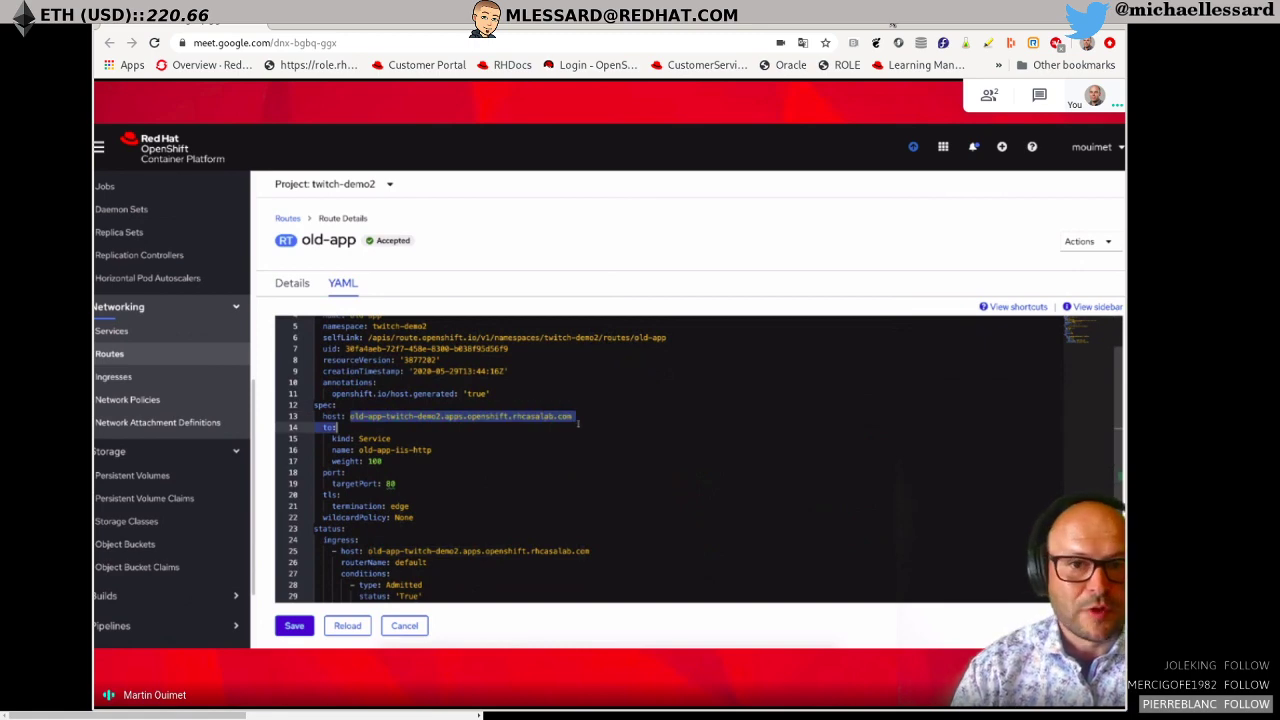
{"action": "double_click", "coordinate": [330, 494]}
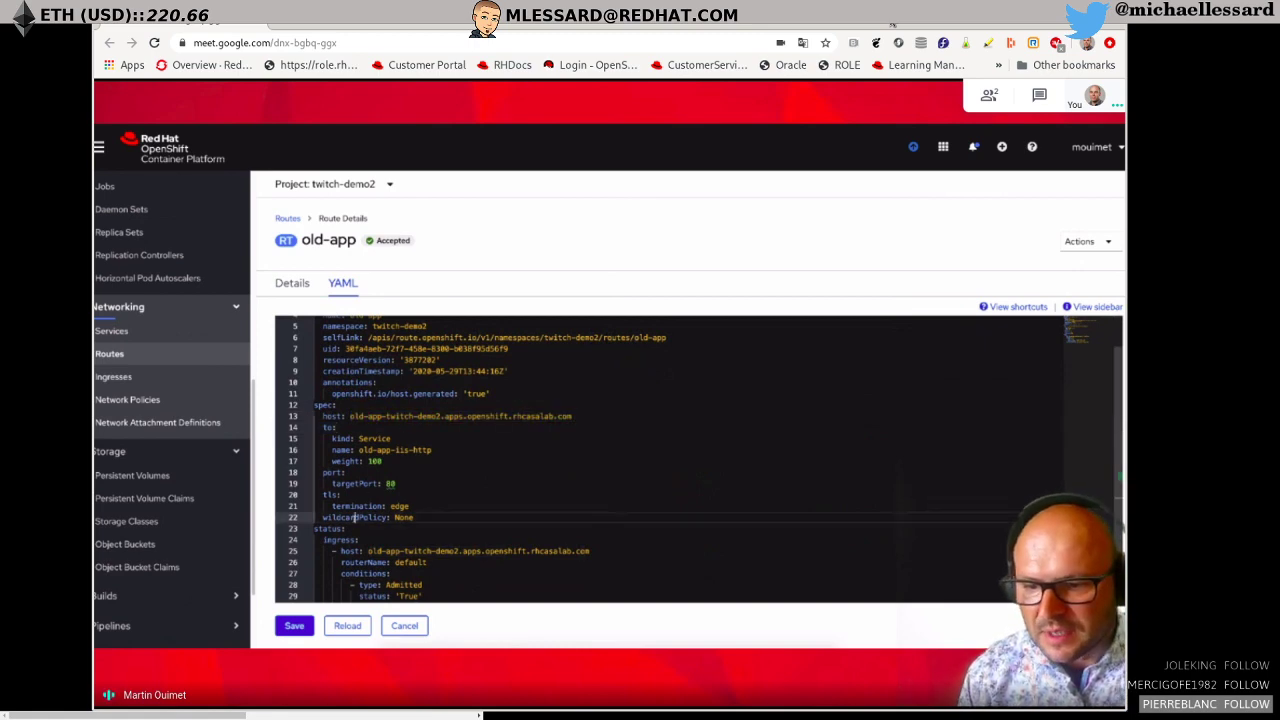
{"action": "double_click", "coordinate": [399, 506]}
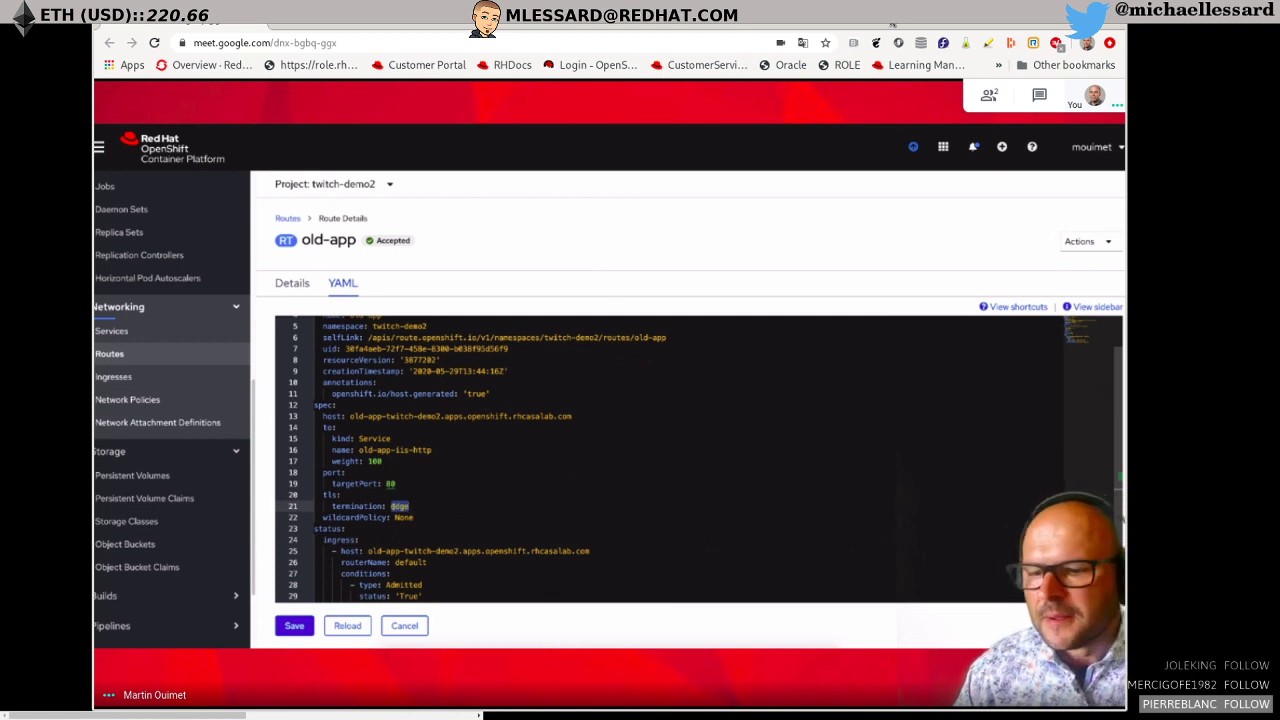
{"action": "left_click", "coordinate": [397, 484]}
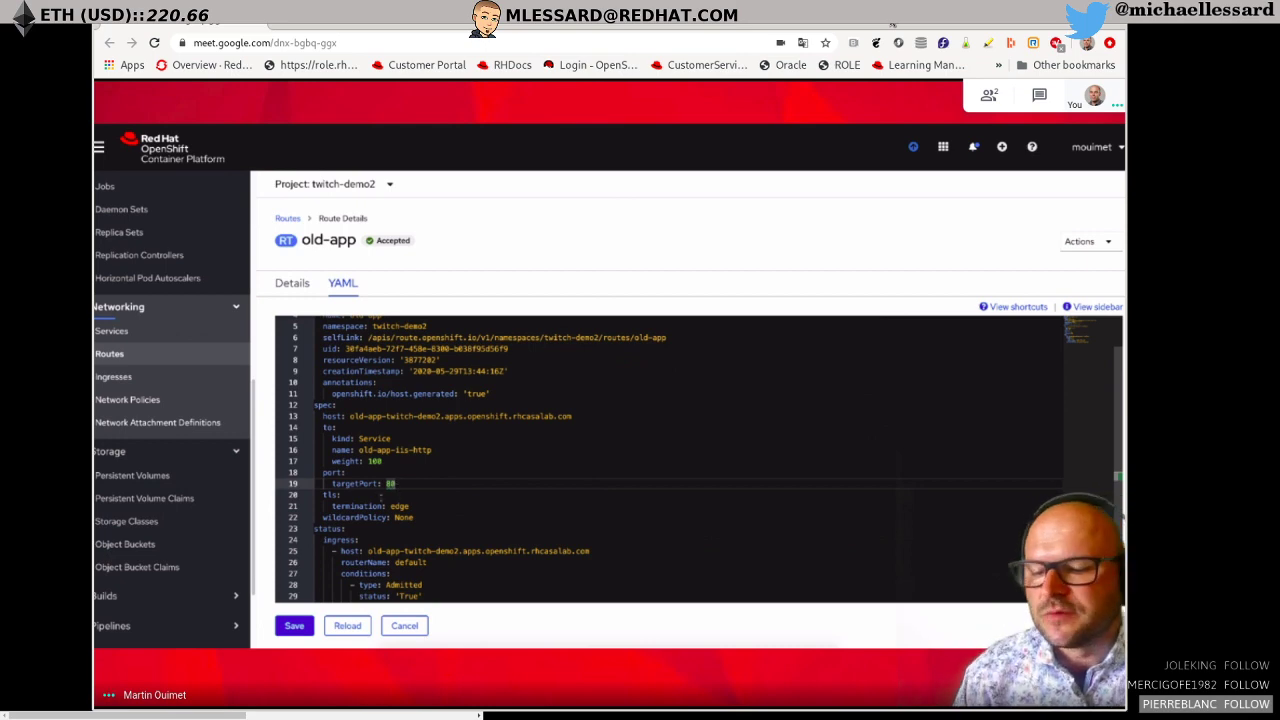
{"action": "left_click", "coordinate": [287, 218]}
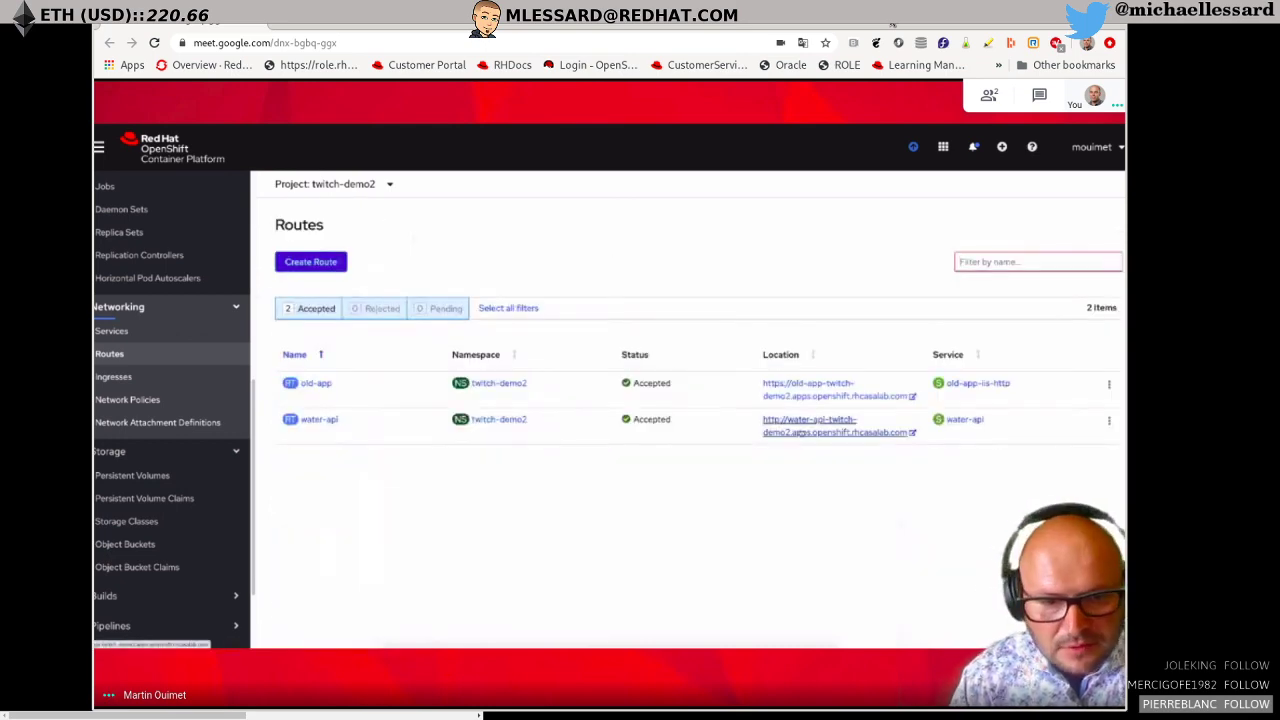
{"action": "left_click", "coordinate": [800, 400]}
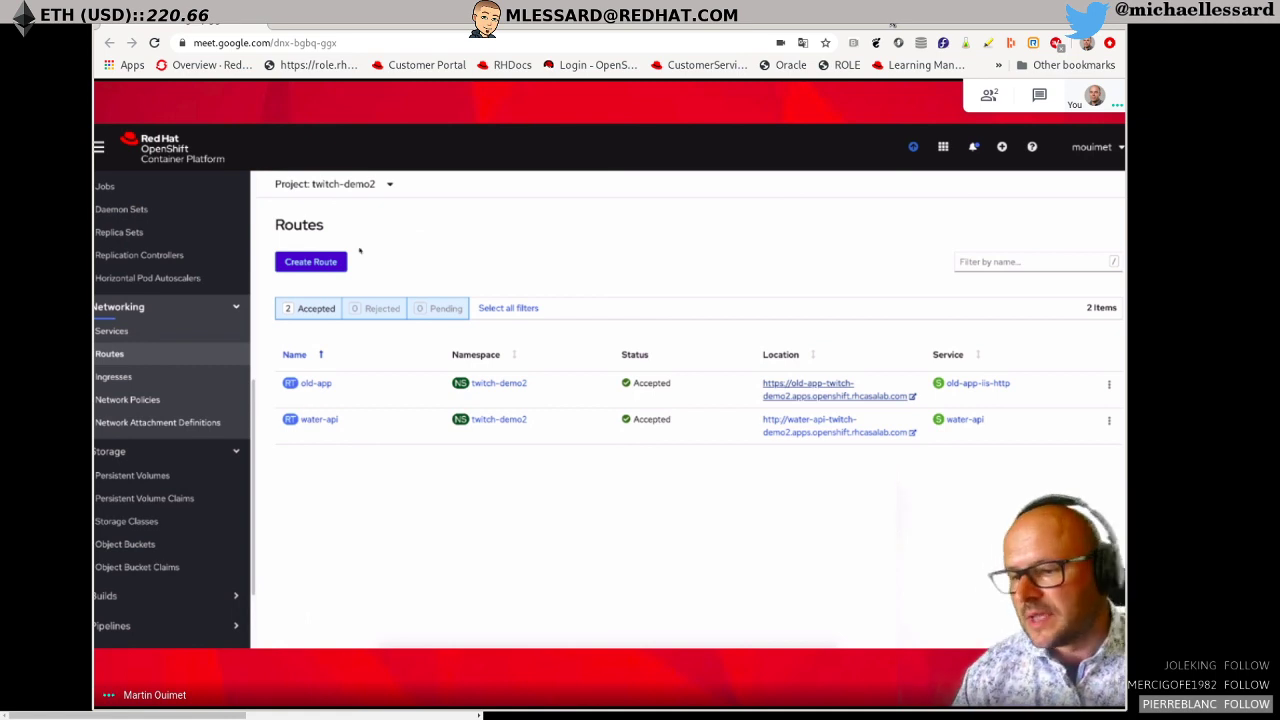
Switch to the Developer perspective and open the water-api application's route from the topology to read its response.
{"action": "scroll", "coordinate": [170, 400], "scroll_direction": "up", "scroll_amount": 10}
{"action": "left_click", "coordinate": [150, 191]}
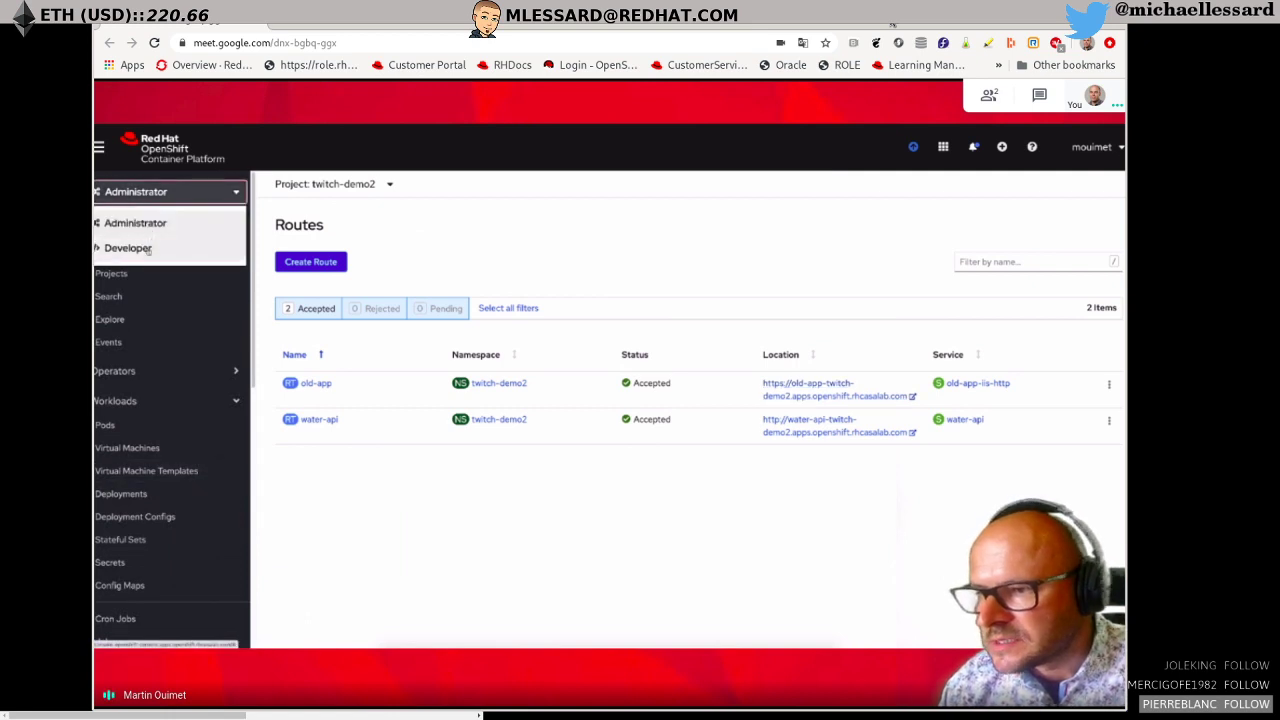
{"action": "left_click", "coordinate": [140, 247]}
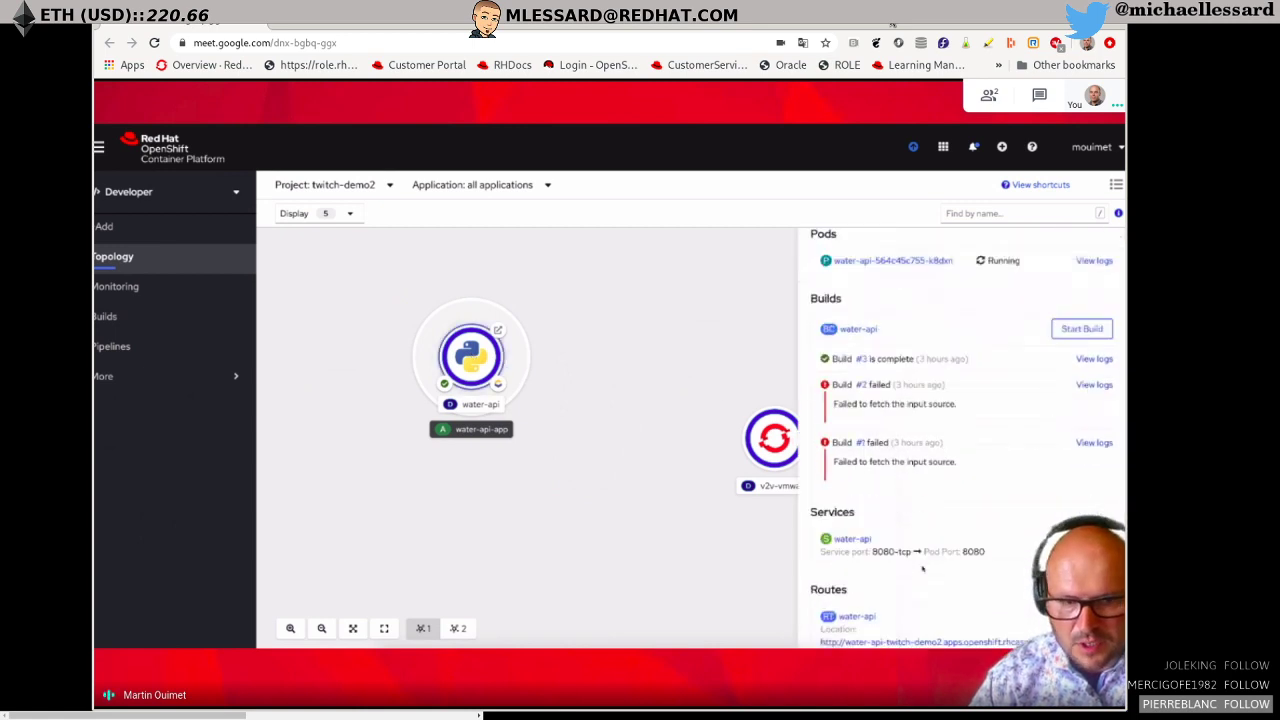
{"action": "scroll", "coordinate": [922, 568], "scroll_direction": "down", "scroll_amount": 2}
{"action": "left_click", "coordinate": [900, 605]}
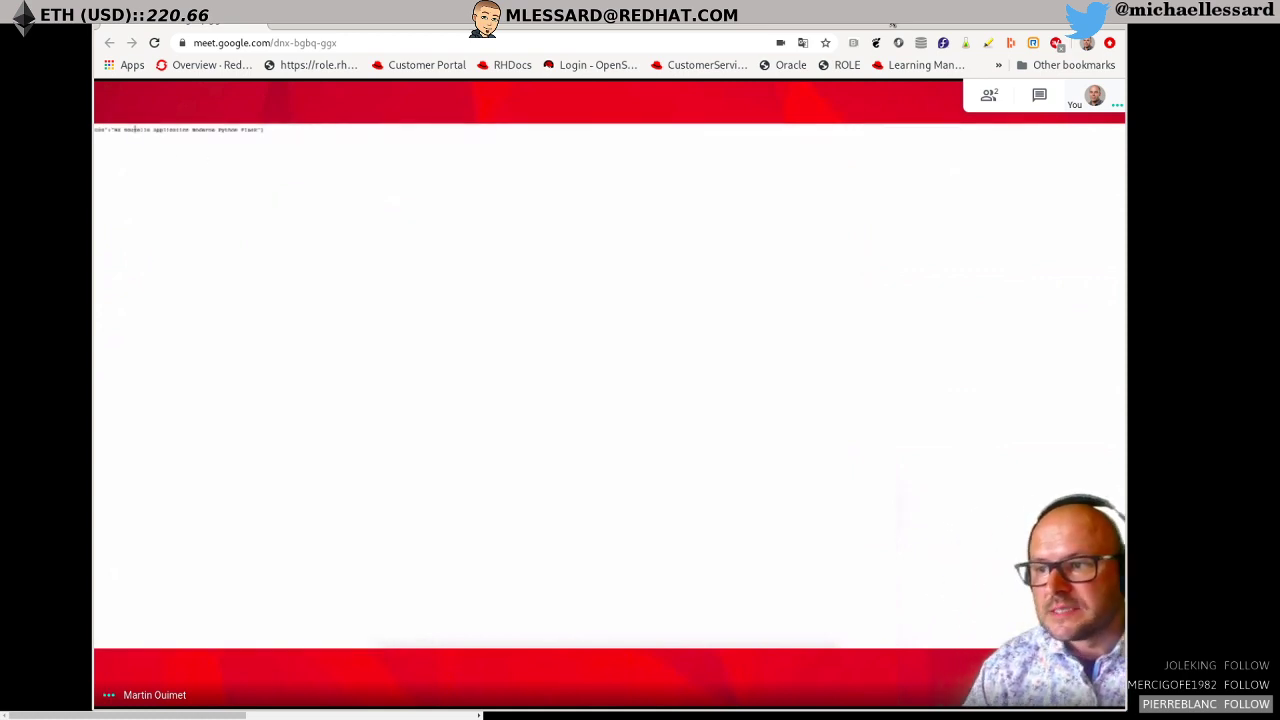
{"action": "left_click_drag", "start_coordinate": [125, 130], "coordinate": [275, 130]}
{"action": "left_click", "coordinate": [279, 136]}
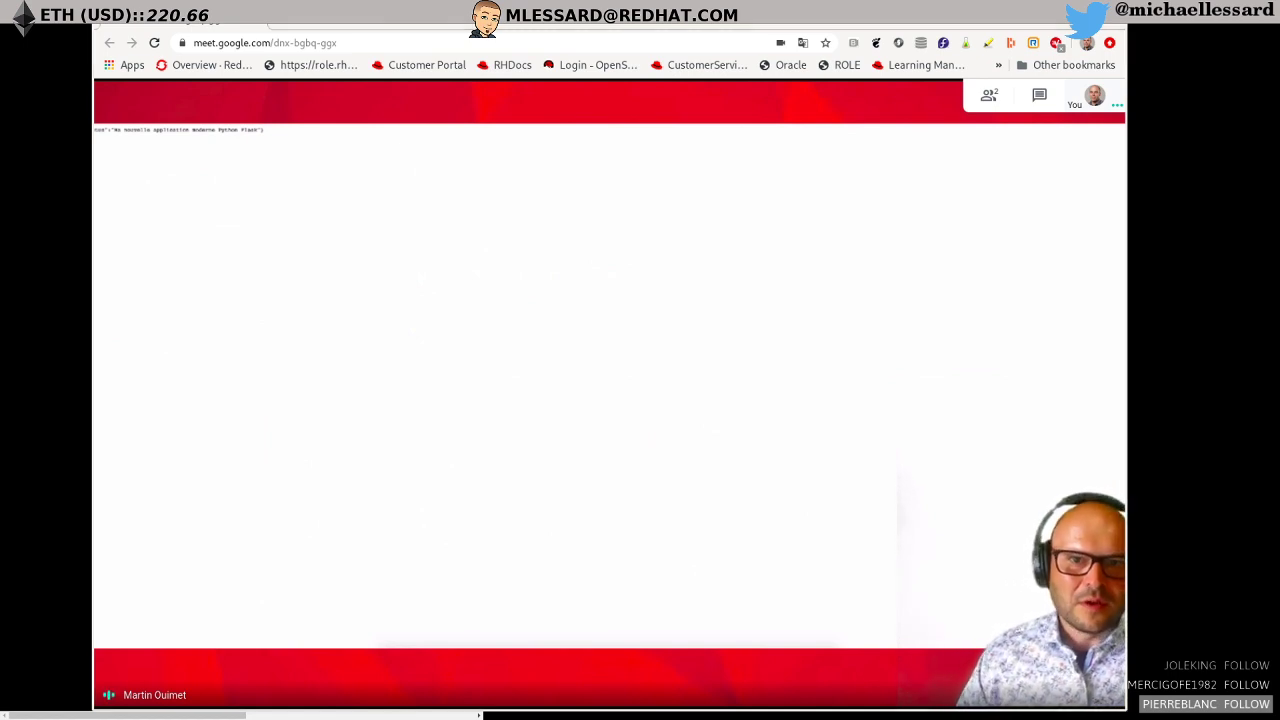
Open the virtual machine import wizard with VMware as provider and a new vCenter instance, and examine the vCenter connection fields.
{"action": "mouse_move", "coordinate": [745, 420]}
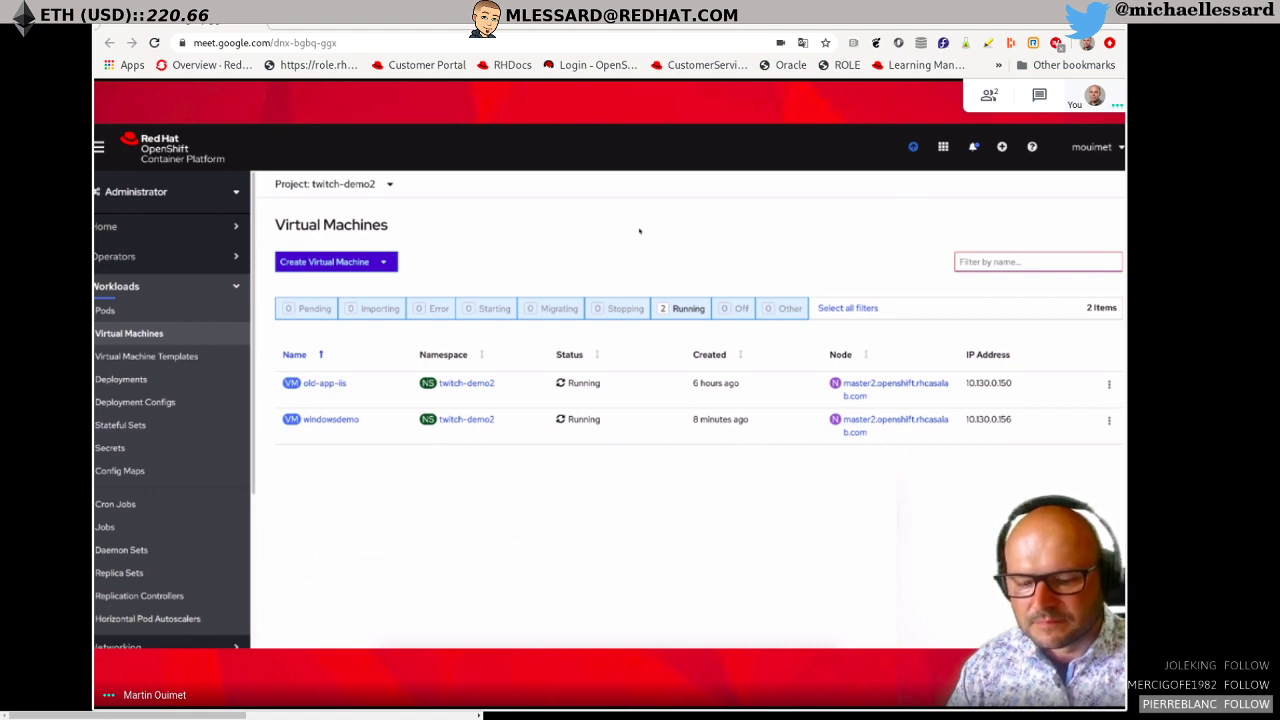
{"action": "left_click", "coordinate": [357, 262]}
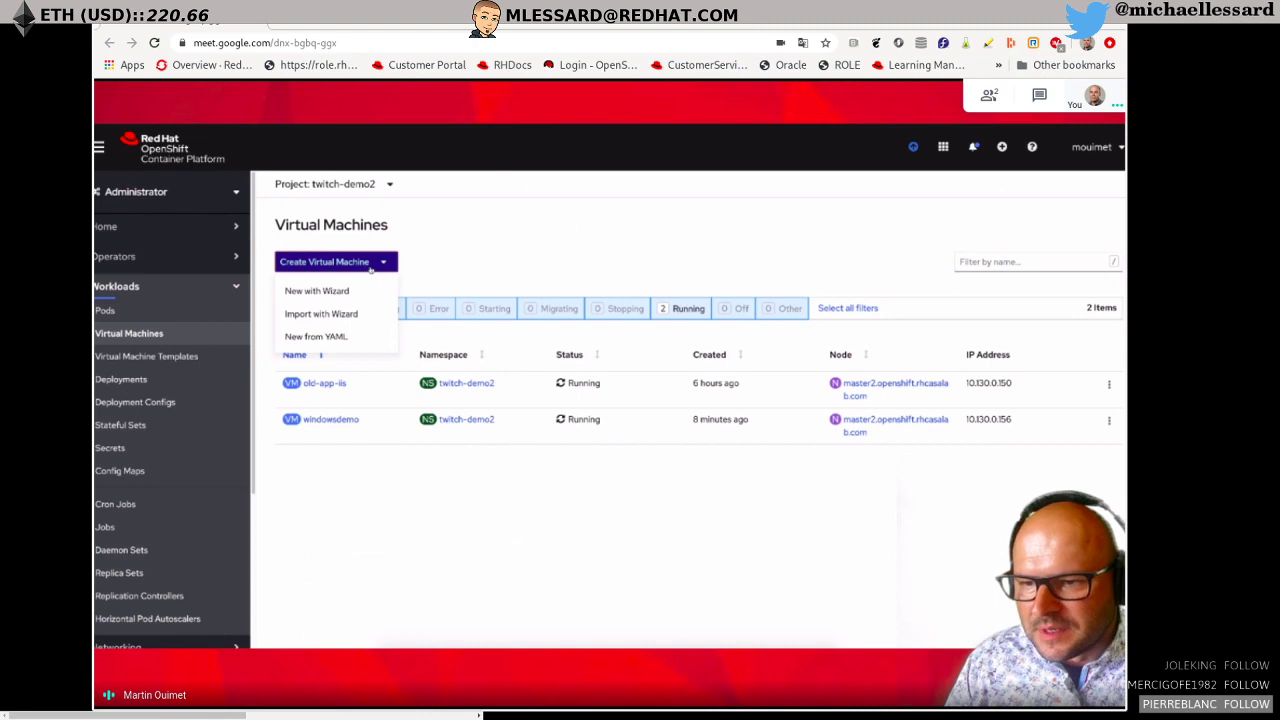
{"action": "left_click", "coordinate": [322, 315]}
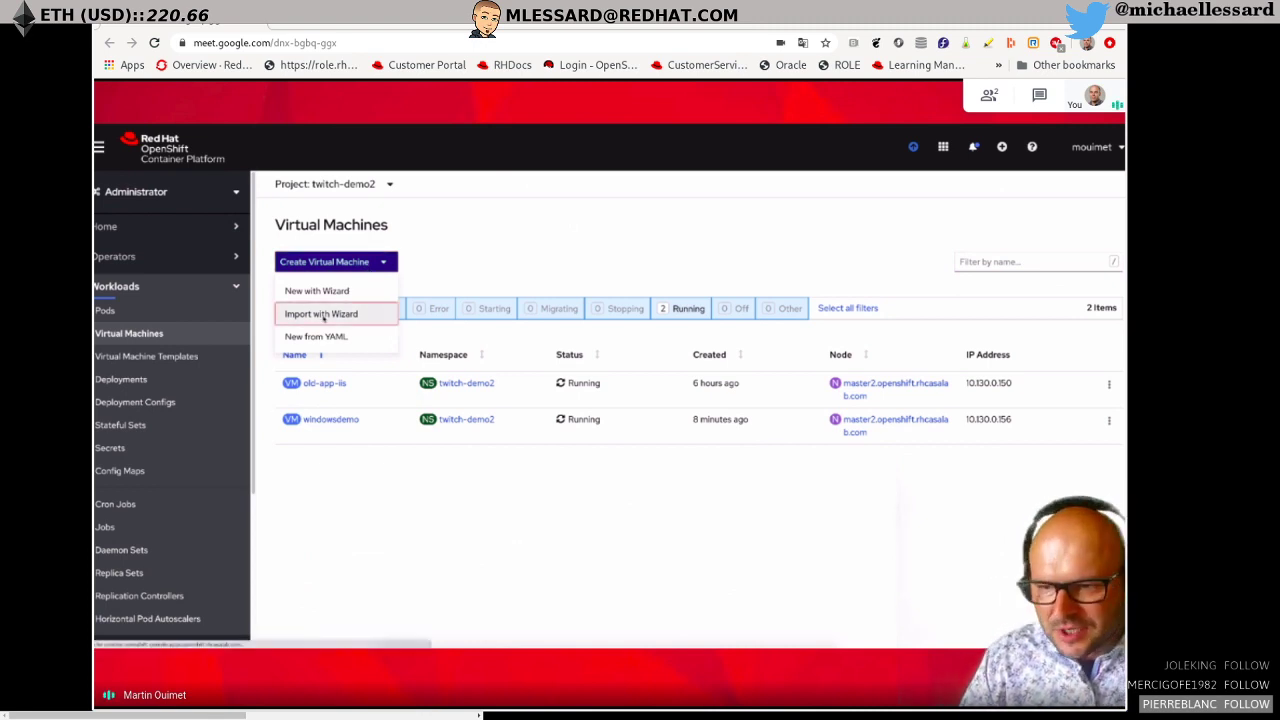
{"action": "left_click", "coordinate": [511, 288]}
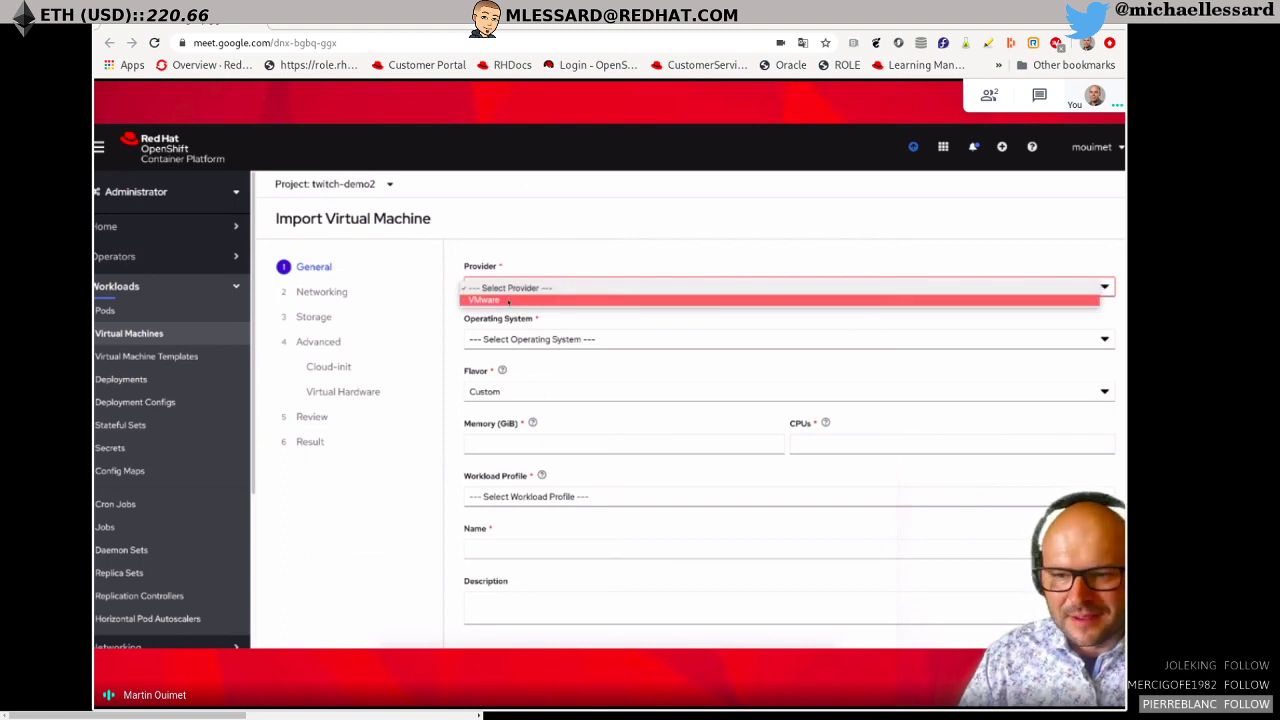
{"action": "left_click", "coordinate": [508, 300]}
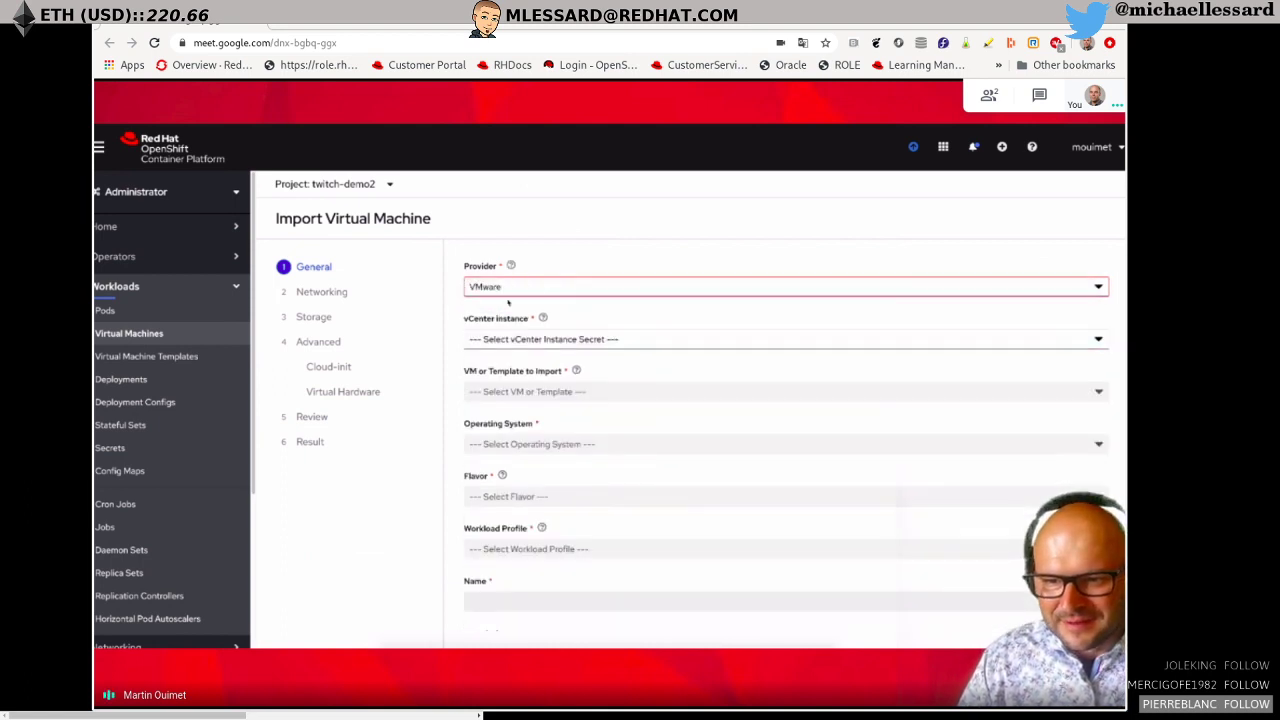
{"action": "left_click", "coordinate": [520, 341]}
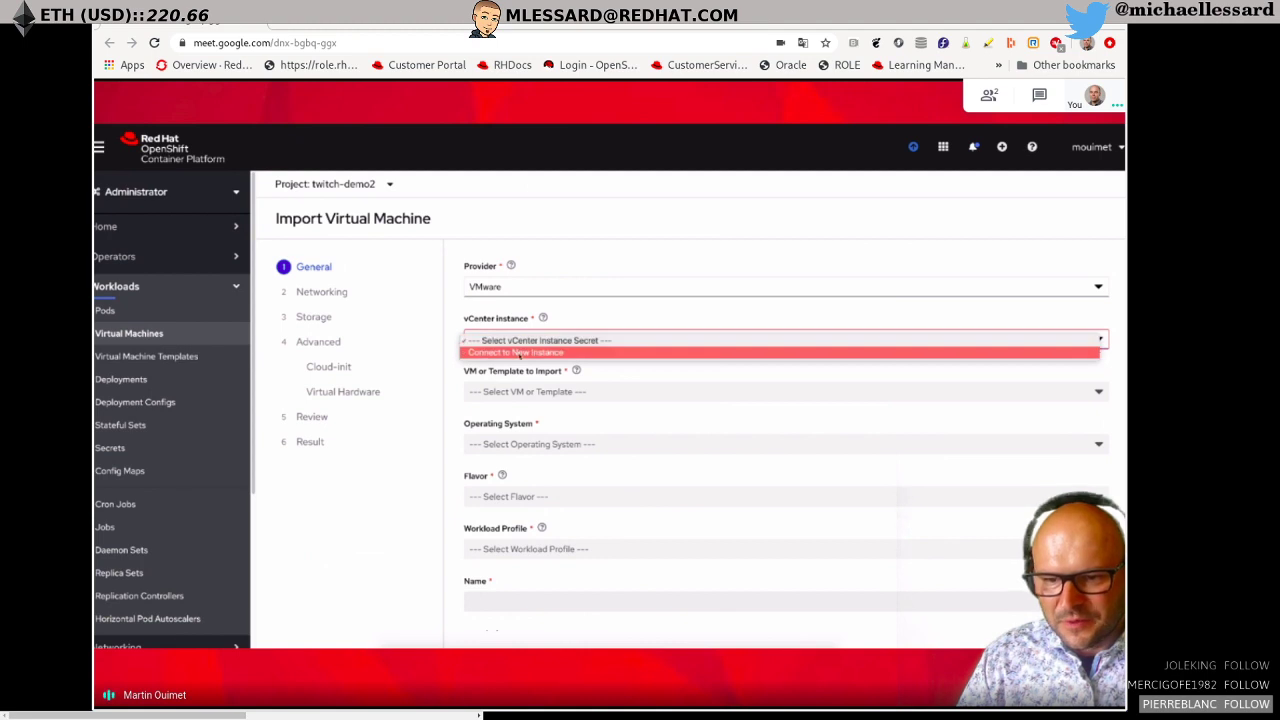
{"action": "left_click", "coordinate": [518, 354]}
{"action": "left_click", "coordinate": [521, 395]}
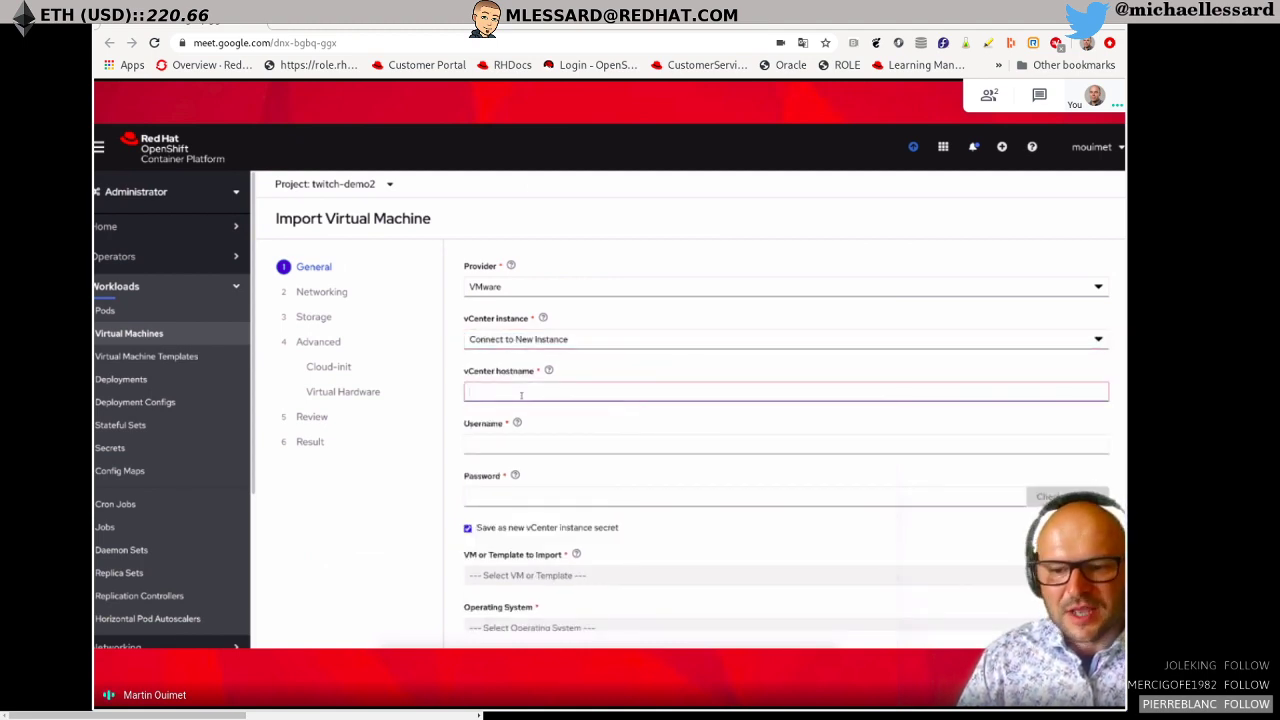
{"action": "left_click", "coordinate": [514, 442]}
{"action": "left_click", "coordinate": [465, 490]}
{"action": "scroll", "coordinate": [464, 510], "scroll_direction": "down", "scroll_amount": 1}
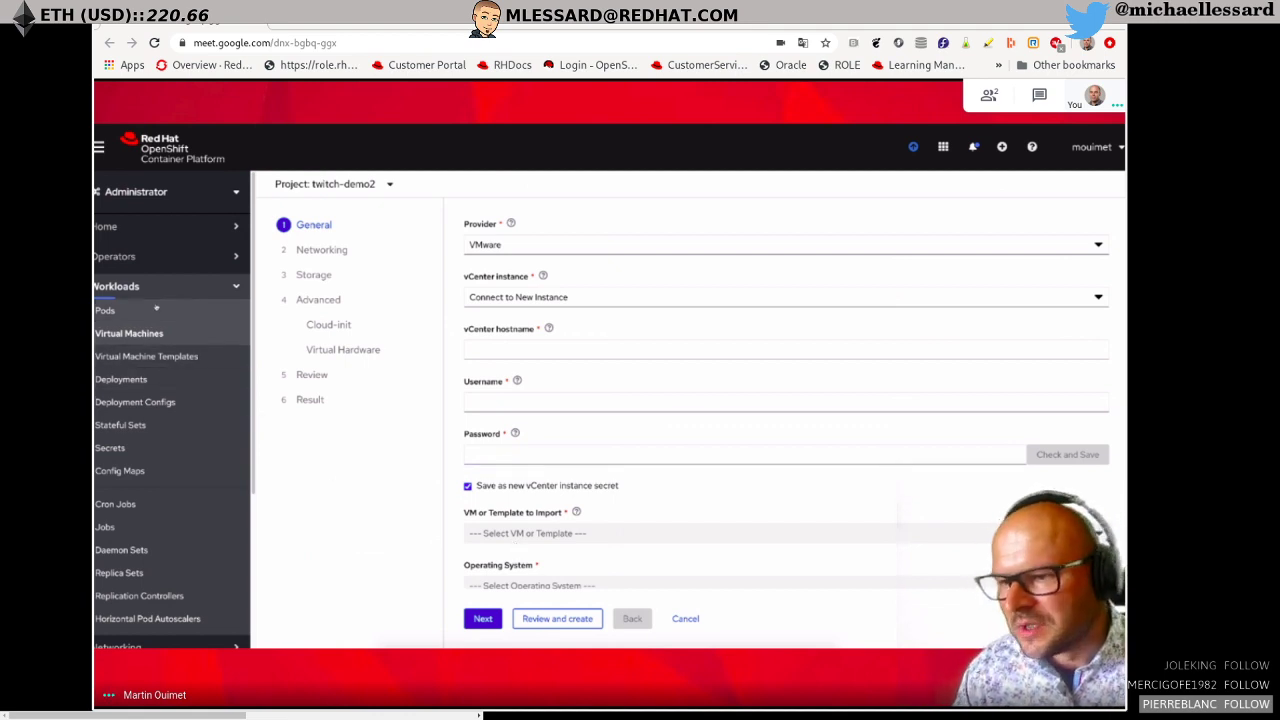
Open the list of pods and switch the project to twitch-demo1.
{"action": "left_click", "coordinate": [241, 308]}
{"action": "left_click", "coordinate": [679, 157]}
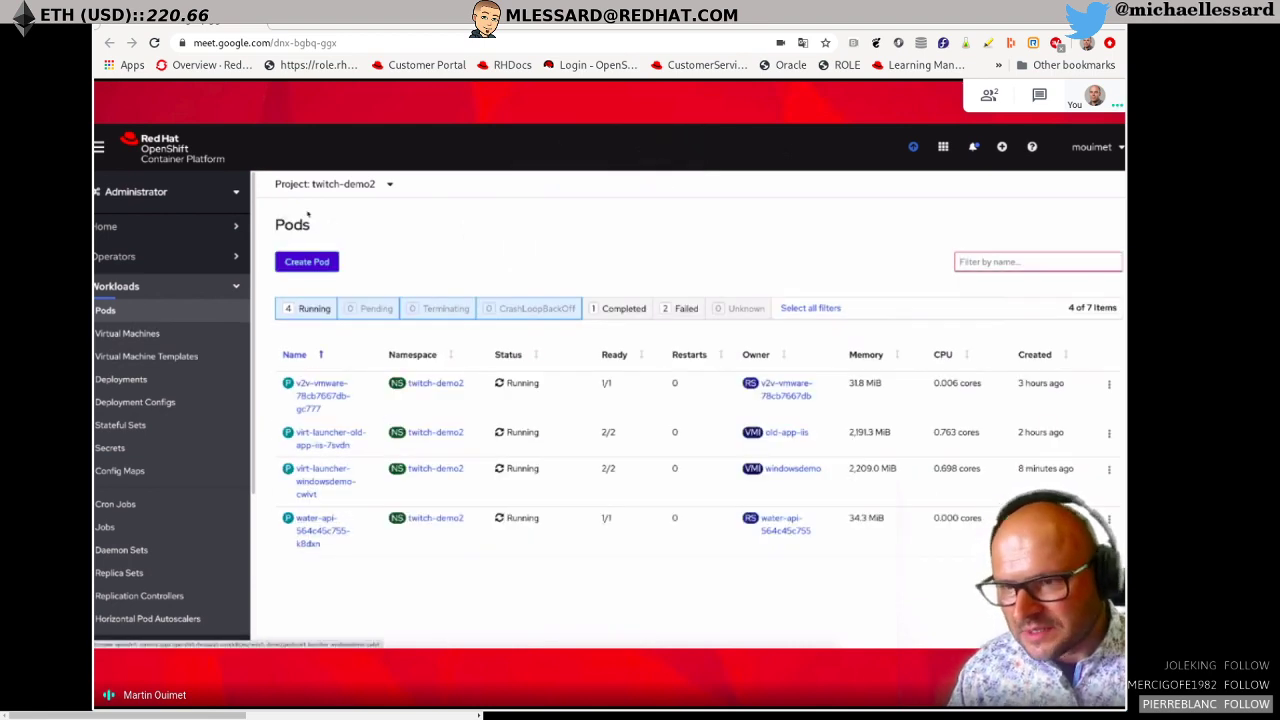
{"action": "left_click", "coordinate": [340, 186]}
{"action": "scroll", "coordinate": [338, 349], "scroll_direction": "down", "scroll_amount": 5}
{"action": "scroll", "coordinate": [338, 349], "scroll_direction": "down", "scroll_amount": 3}
{"action": "left_click", "coordinate": [338, 440]}
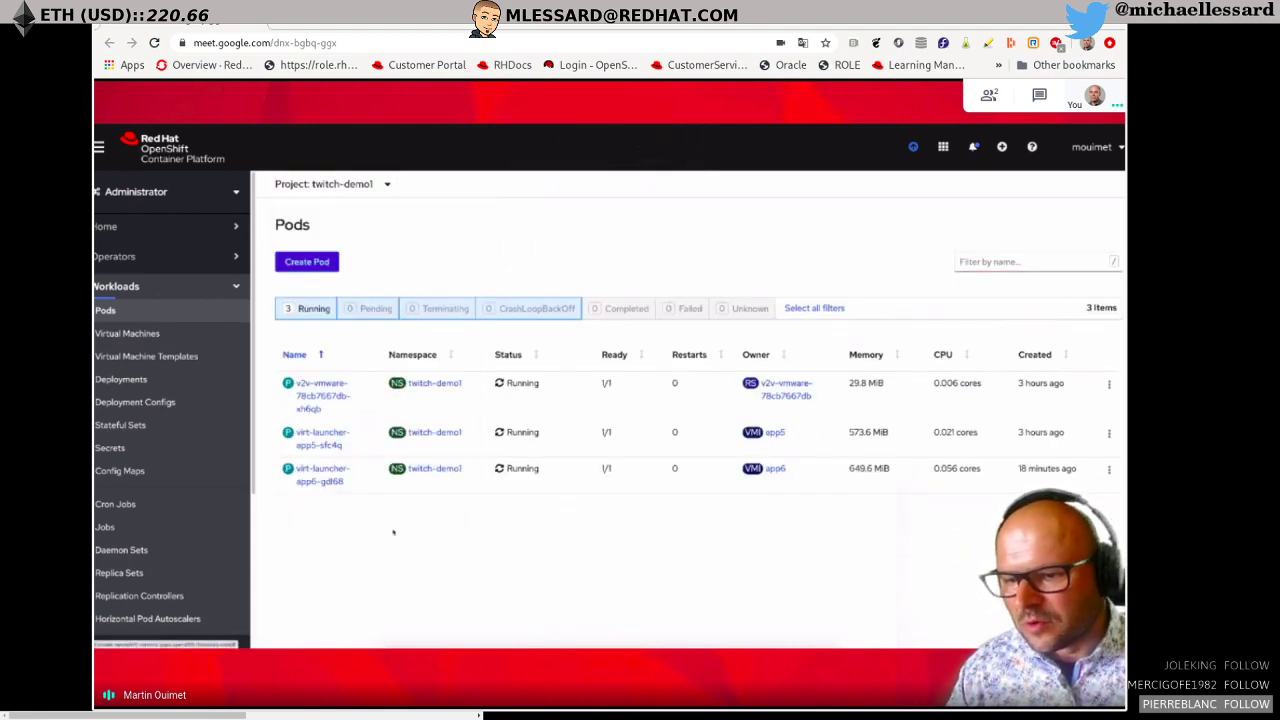
Open the virt-launcher pod of app5 and view its resource usage graphs.
{"action": "left_click", "coordinate": [335, 442]}
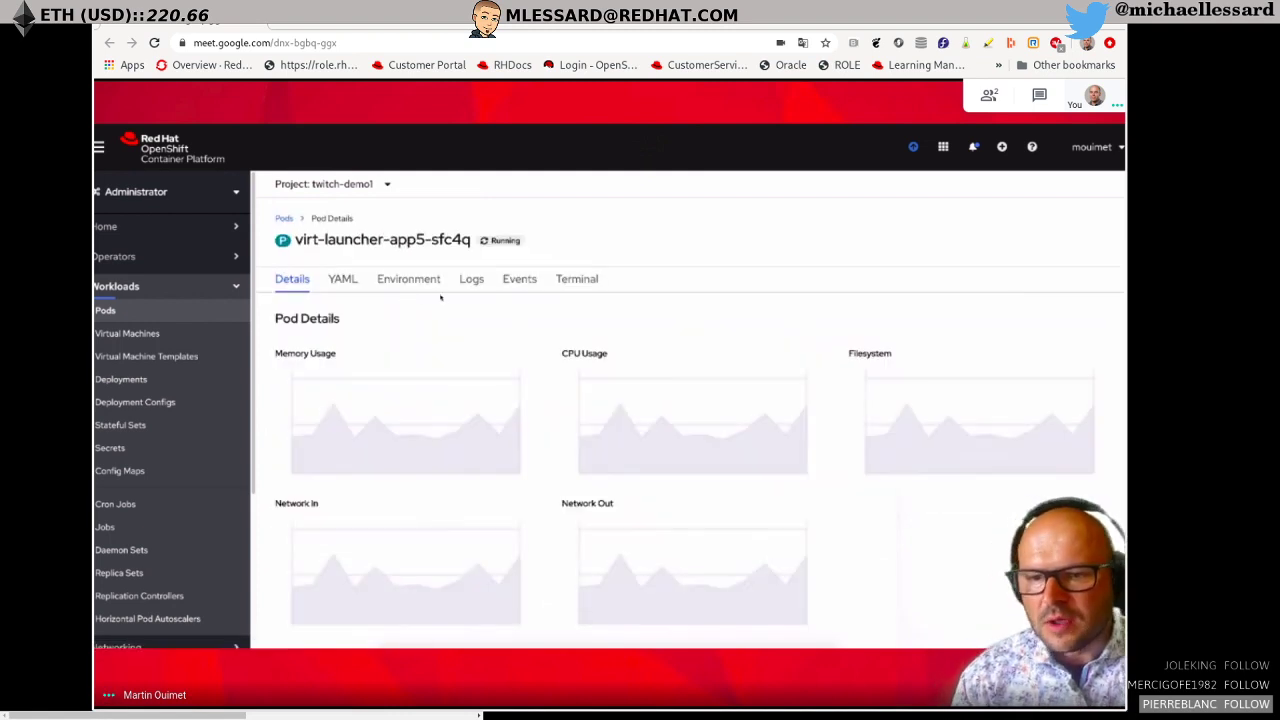
{"action": "scroll", "coordinate": [163, 567], "scroll_direction": "down", "scroll_amount": 2}
{"action": "scroll", "coordinate": [163, 500], "scroll_direction": "up", "scroll_amount": 2}
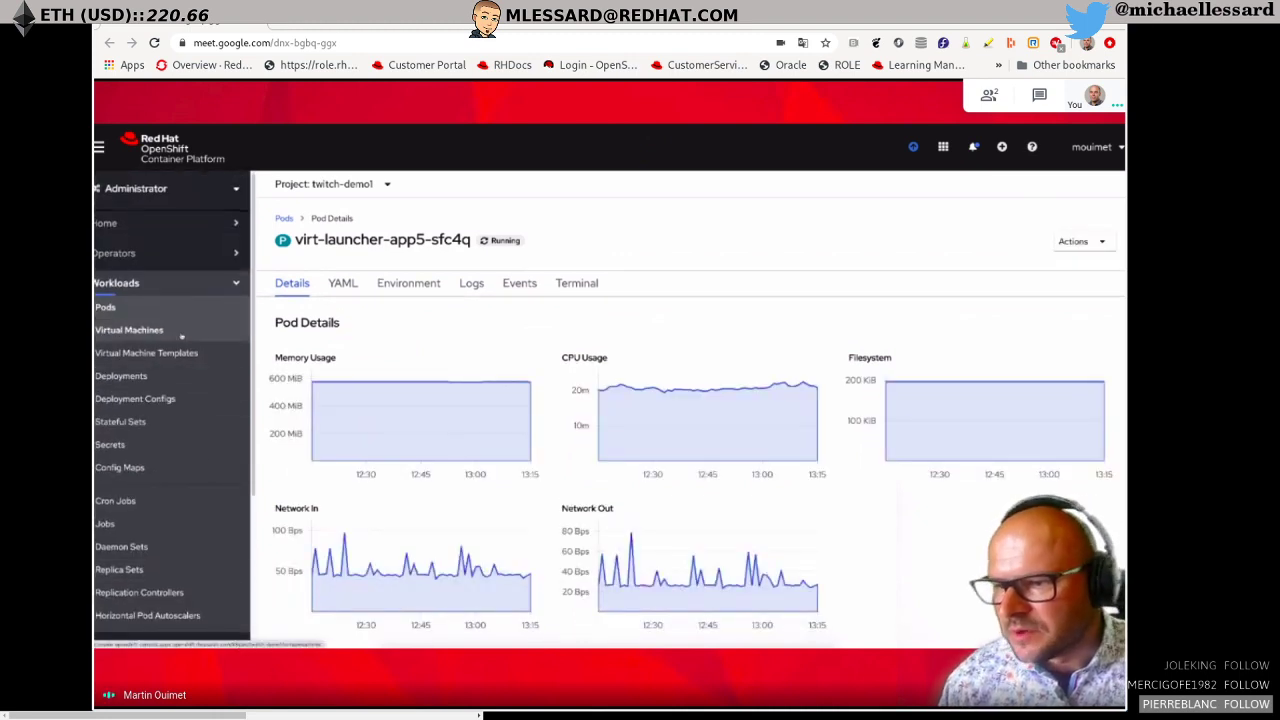
Open the app5 virtual machine and examine its network interfaces, highlighting the bridged network of nic1.
{"action": "left_click", "coordinate": [240, 333]}
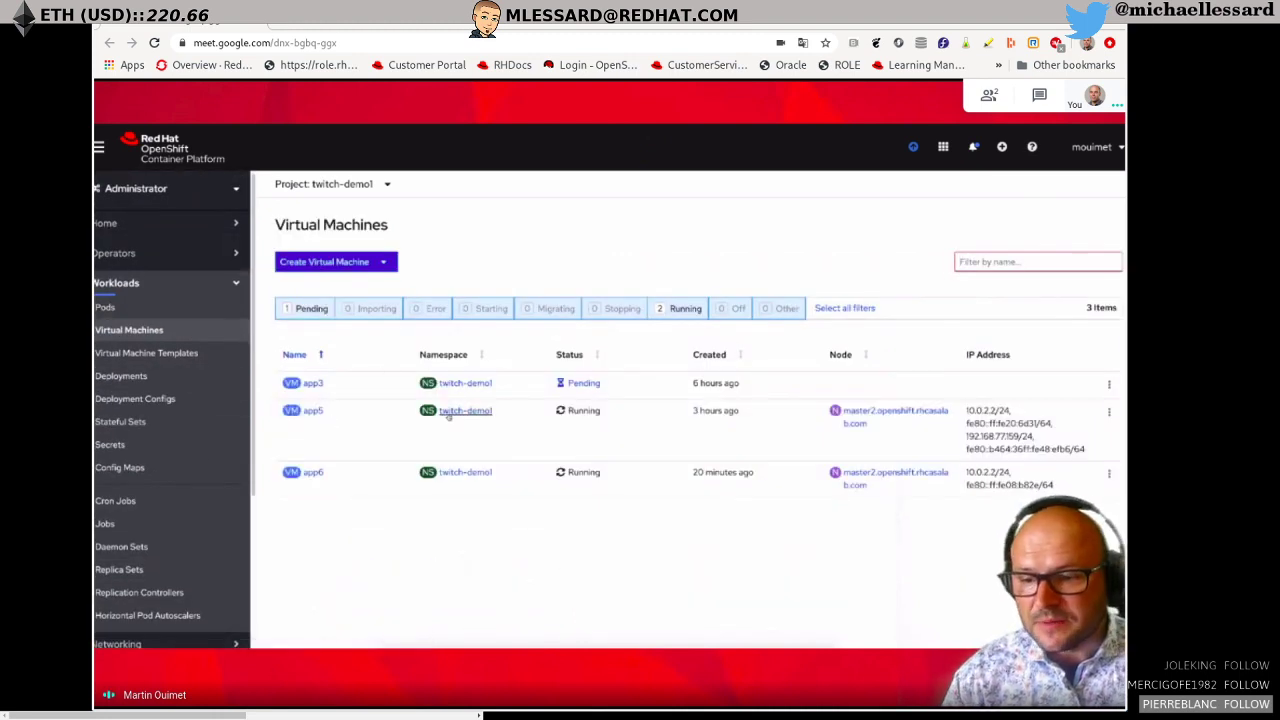
{"action": "left_click", "coordinate": [313, 410]}
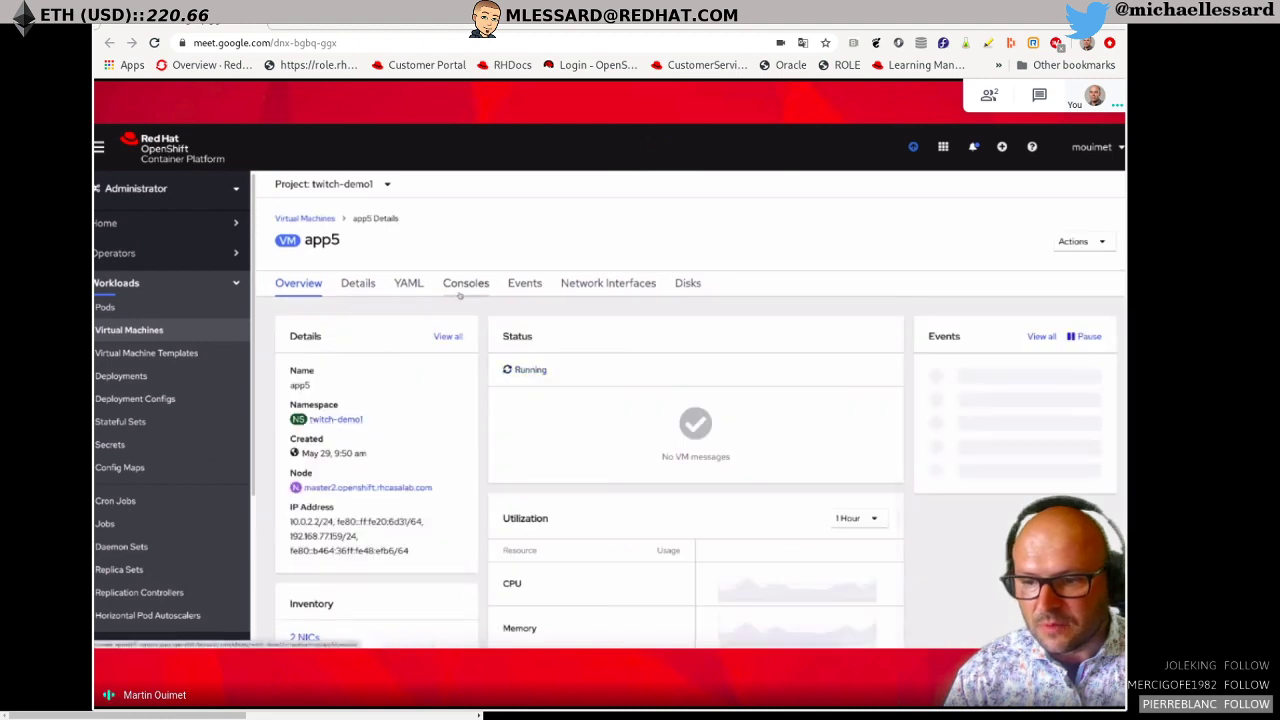
{"action": "left_click", "coordinate": [606, 285]}
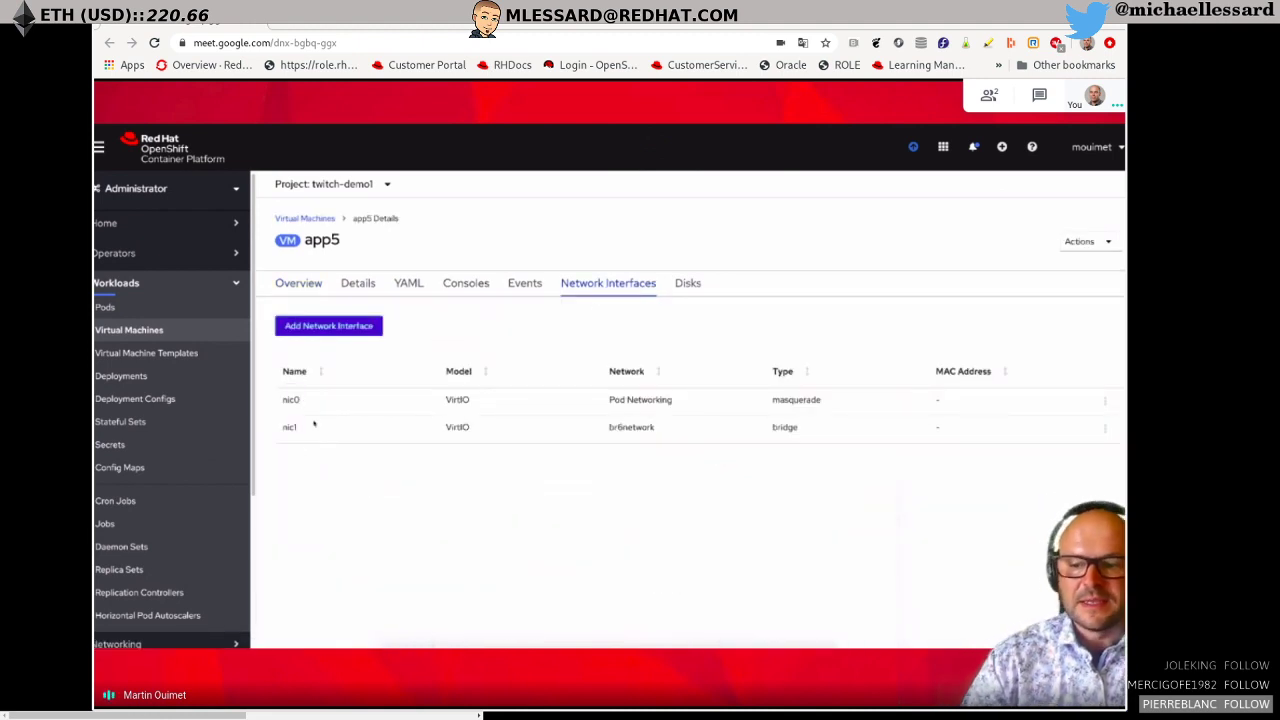
{"action": "double_click", "coordinate": [643, 430]}
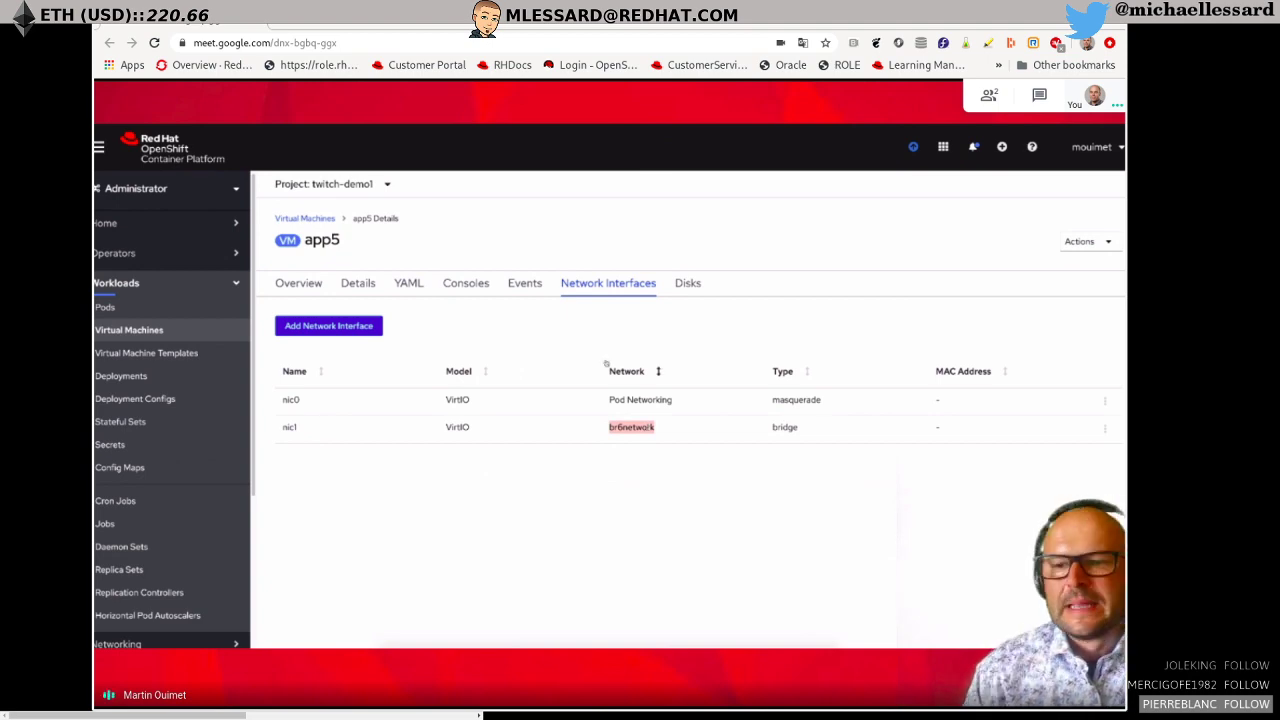
Open the app5 virtual machine's console and run ip ad to list its network addresses.
{"action": "left_click", "coordinate": [466, 283]}
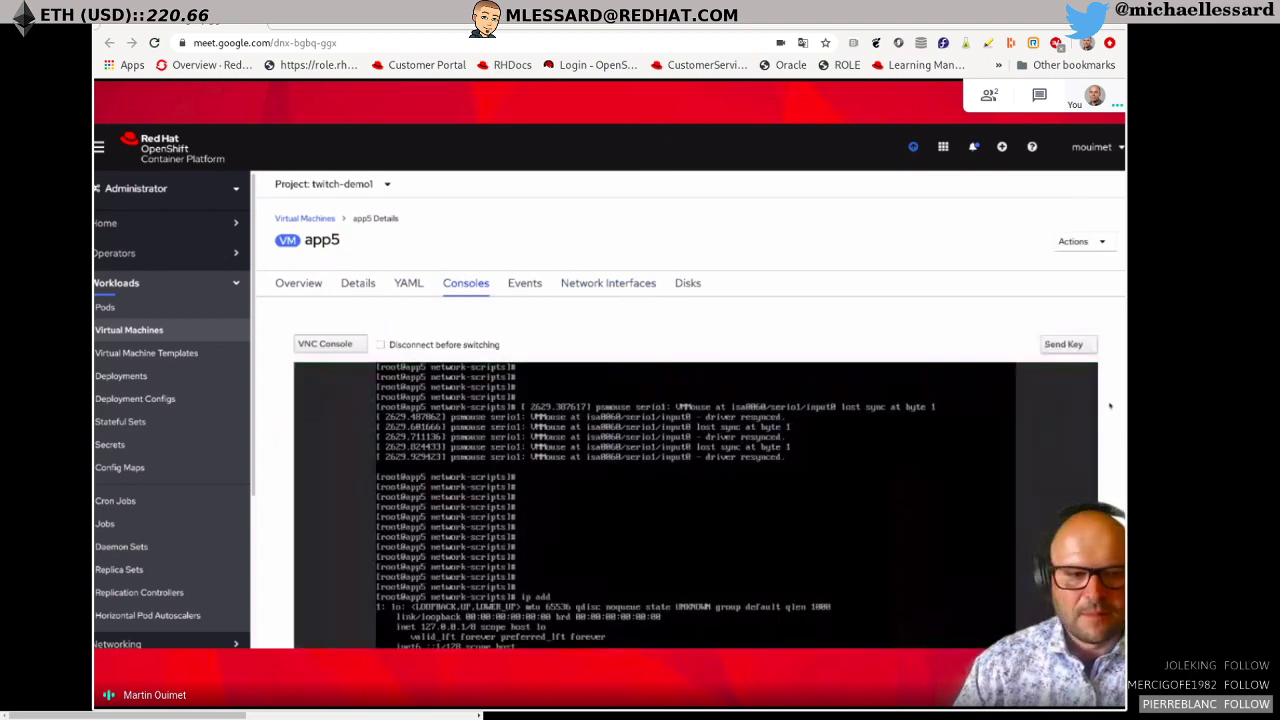
{"action": "scroll", "coordinate": [690, 420], "scroll_direction": "down", "scroll_amount": 2}
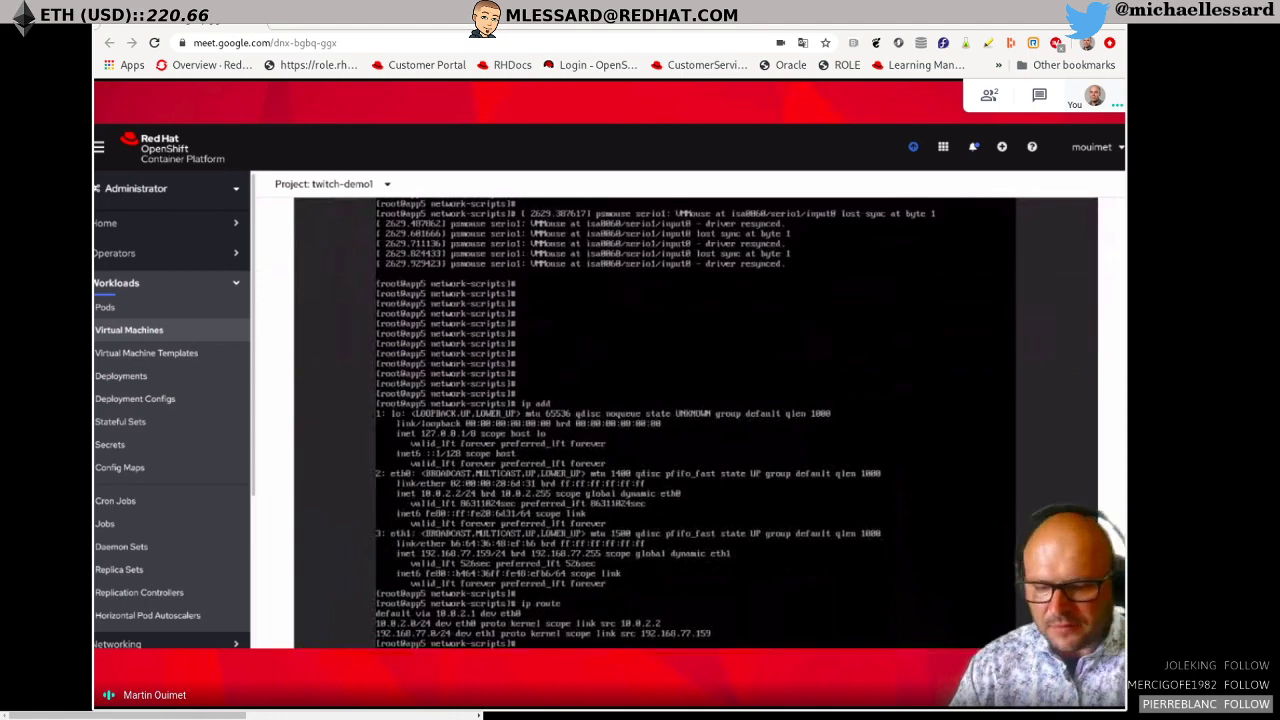
{"action": "key", "text": "Return"}
{"action": "key", "text": "Return"}
{"action": "key", "text": "Return"}
{"action": "key", "text": "Return"}
{"action": "type", "text": "ip ad"}
{"action": "key", "text": "Return"}
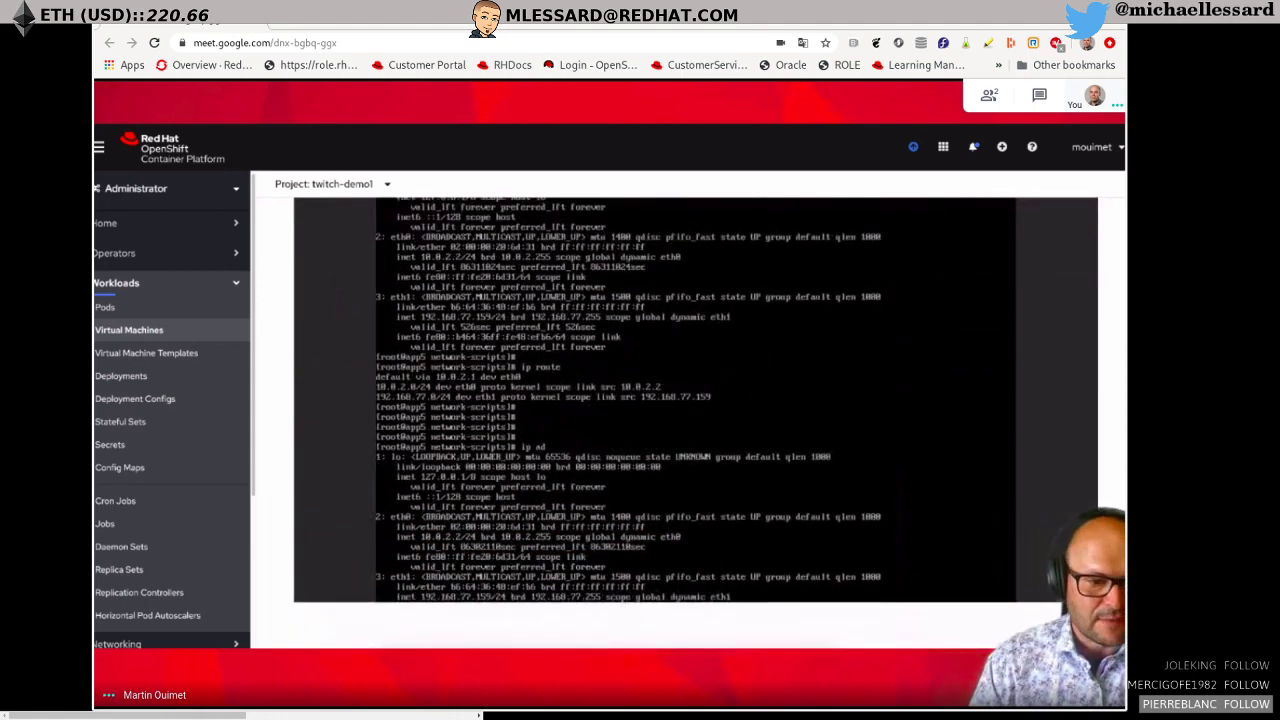